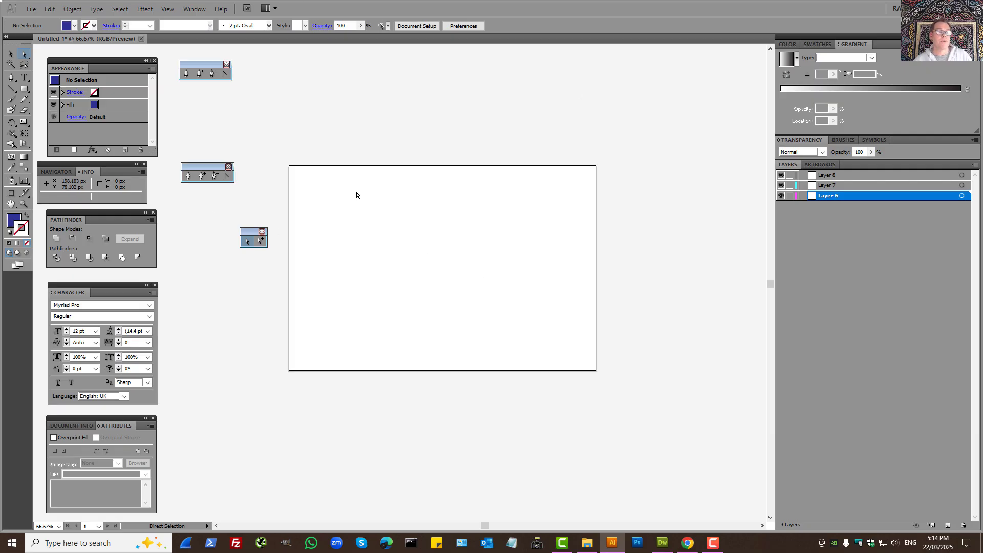
Place the portrait photo PNG from the Desktop folder into Layer 6 and shift it slightly down on the artboard
left_click(31, 9)
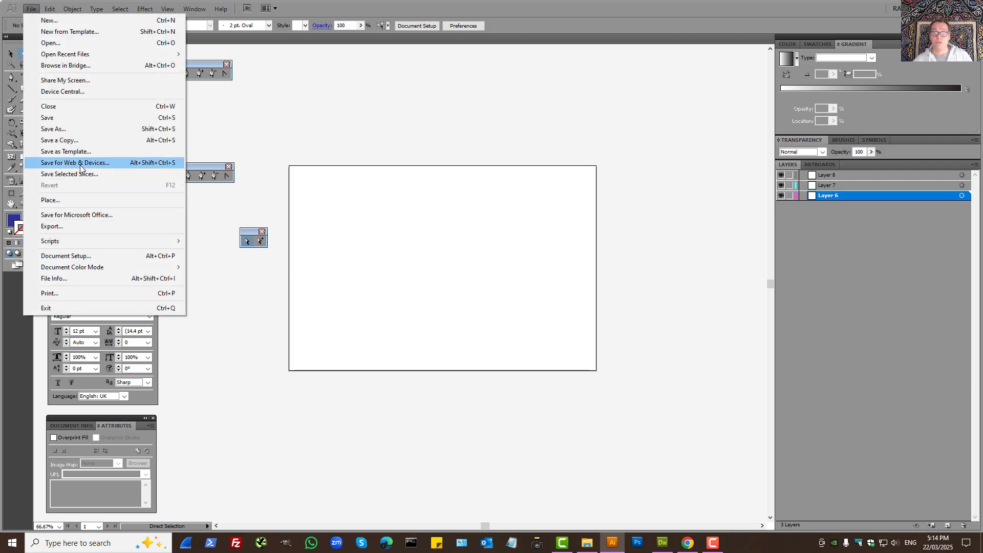
left_click(59, 201)
left_click(457, 251)
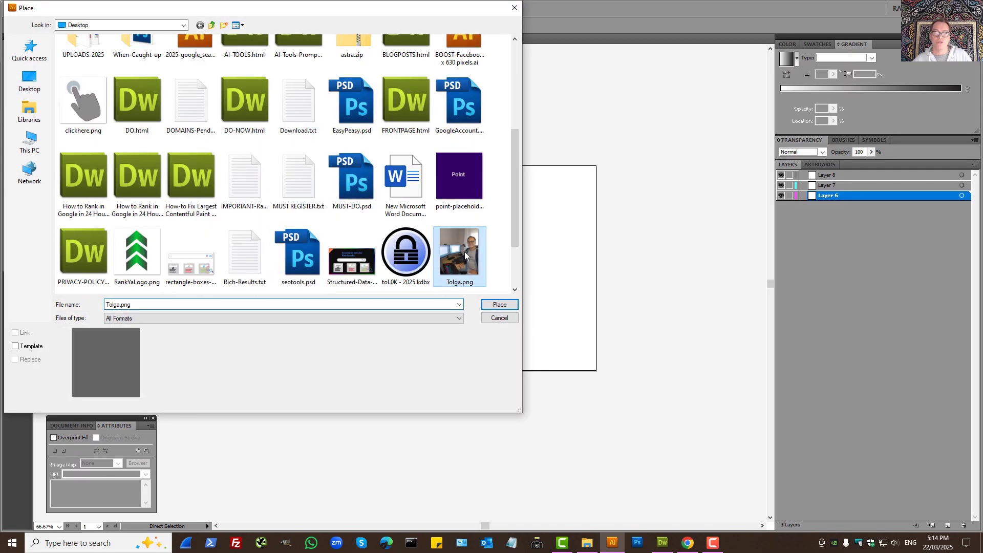
left_click(500, 305)
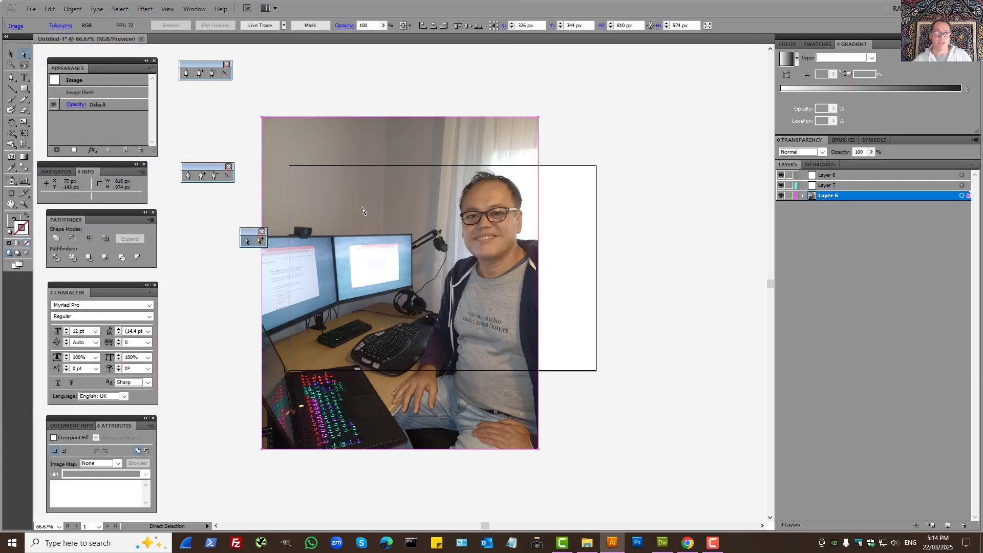
left_click(10, 54)
left_click_drag(450, 259, 444, 286)
Lock Layer 6 with the placed photo and make Layer 7 the active layer
left_click(790, 195)
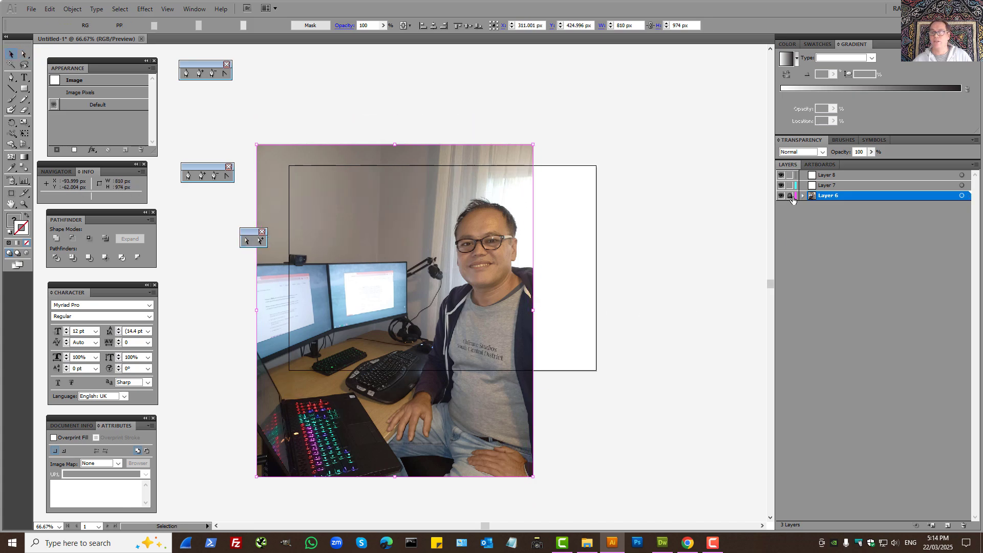
left_click(830, 187)
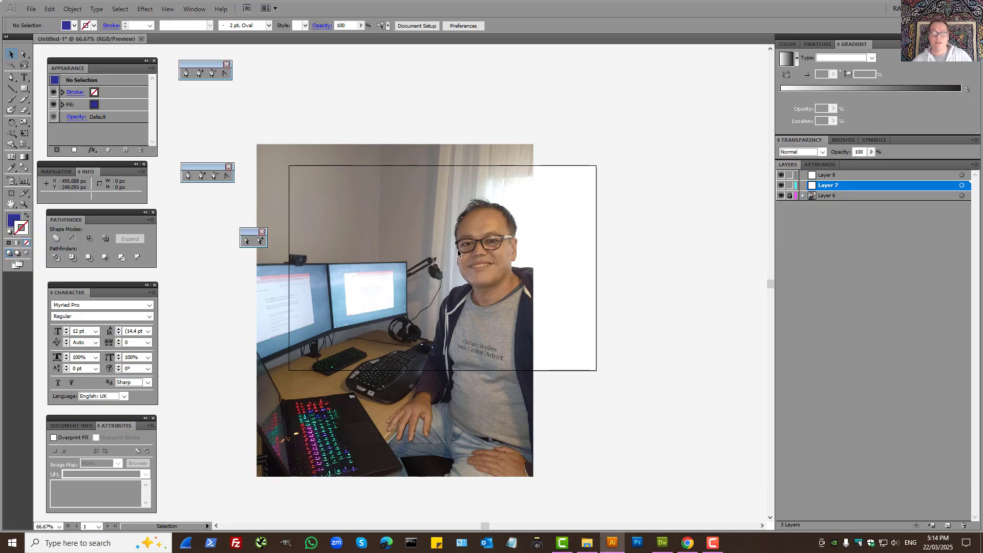
left_click(32, 9)
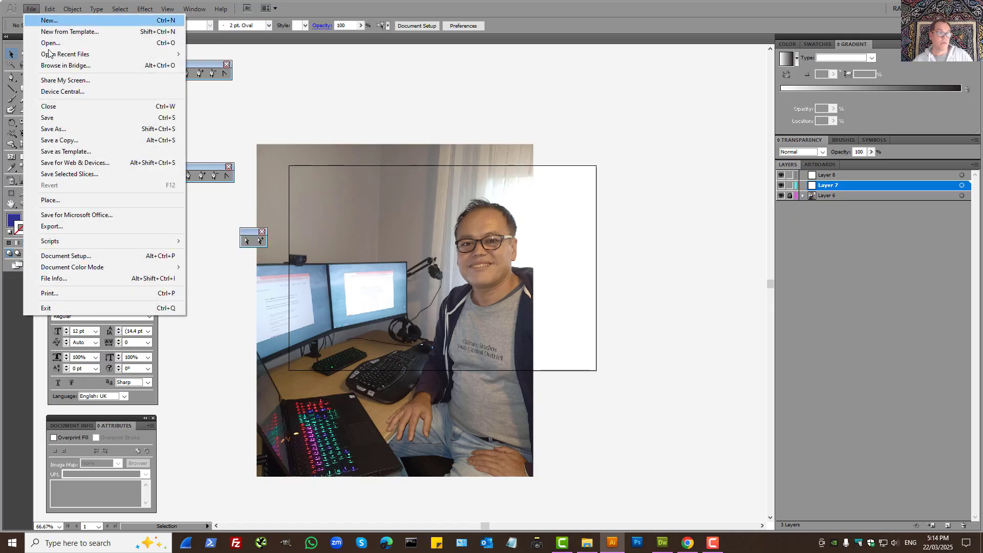
left_click(588, 205)
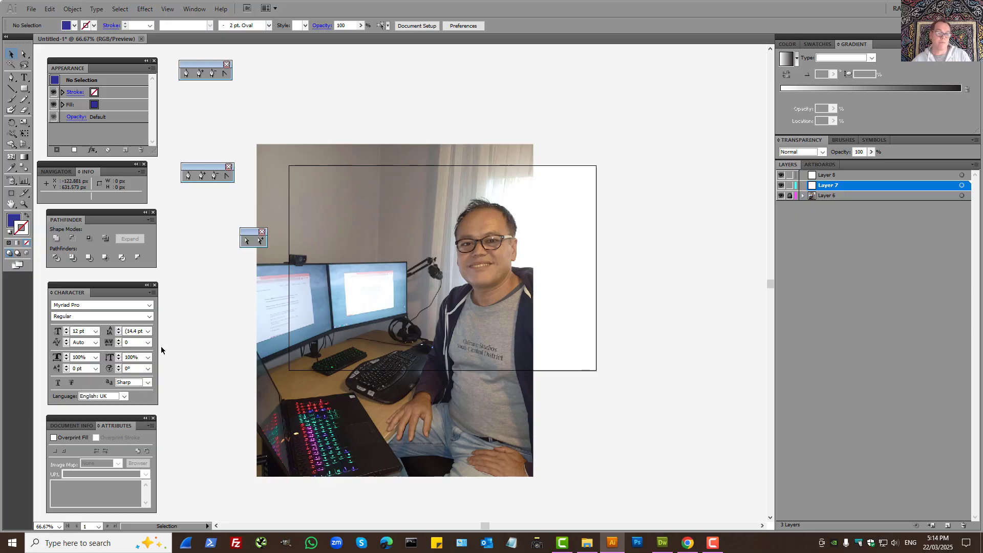
Duplicate Layer 6 and hide the original photo layer
left_click(188, 175)
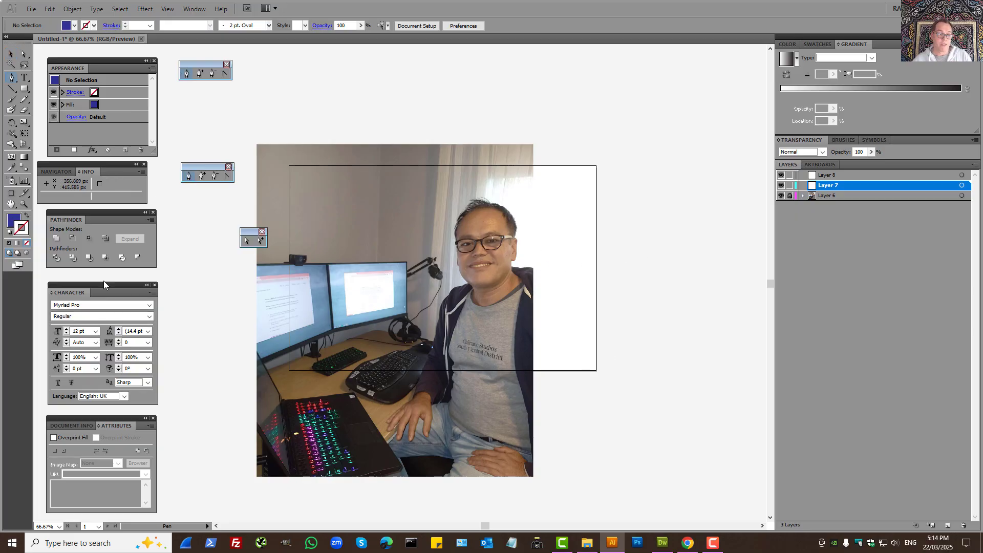
left_click(24, 204)
left_click(466, 246)
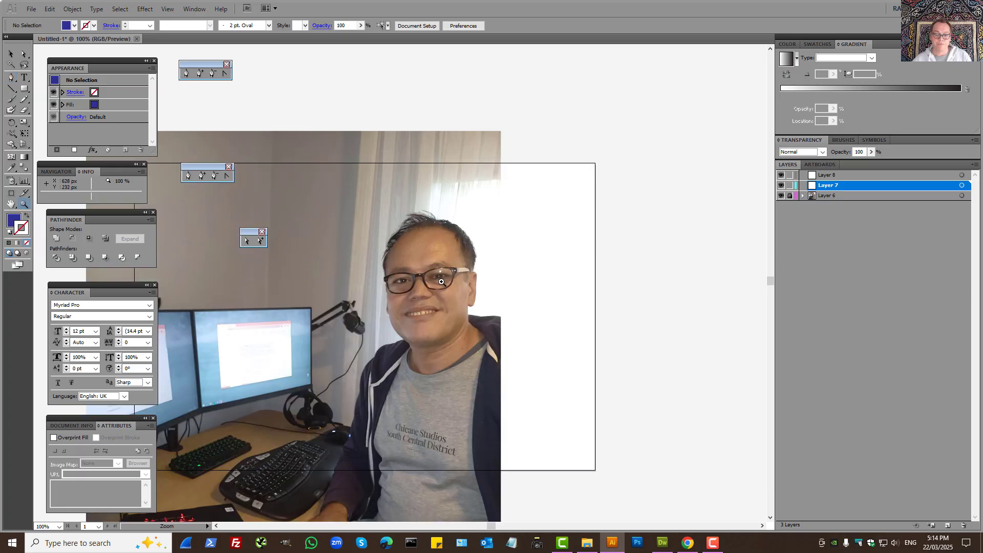
left_click(432, 284)
left_click_drag(369, 296, 441, 261)
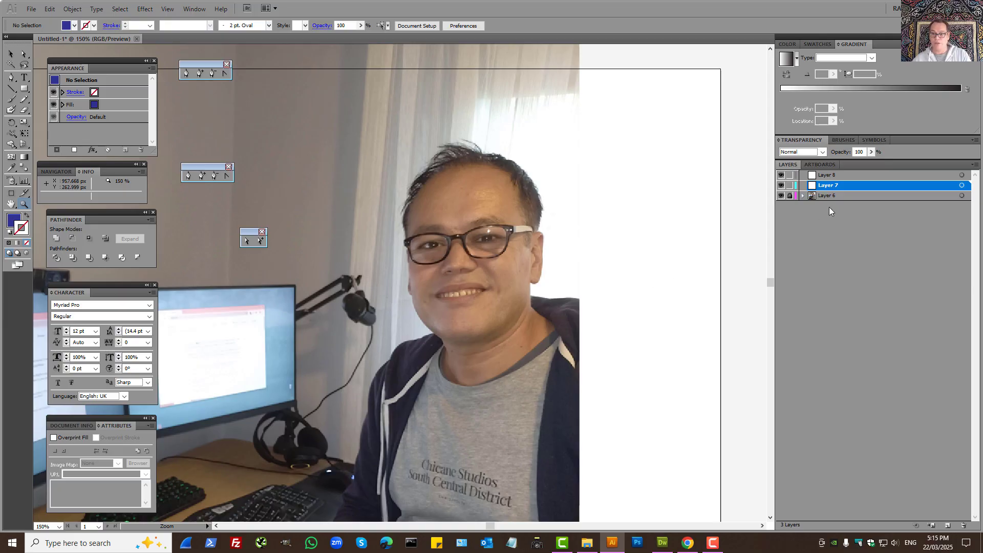
left_click_drag(833, 198, 948, 526)
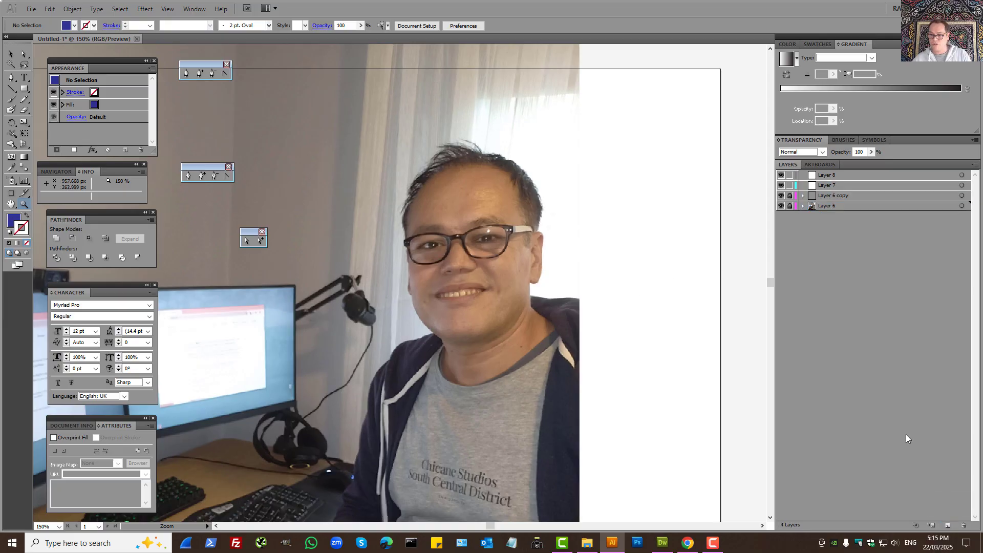
left_click(781, 206)
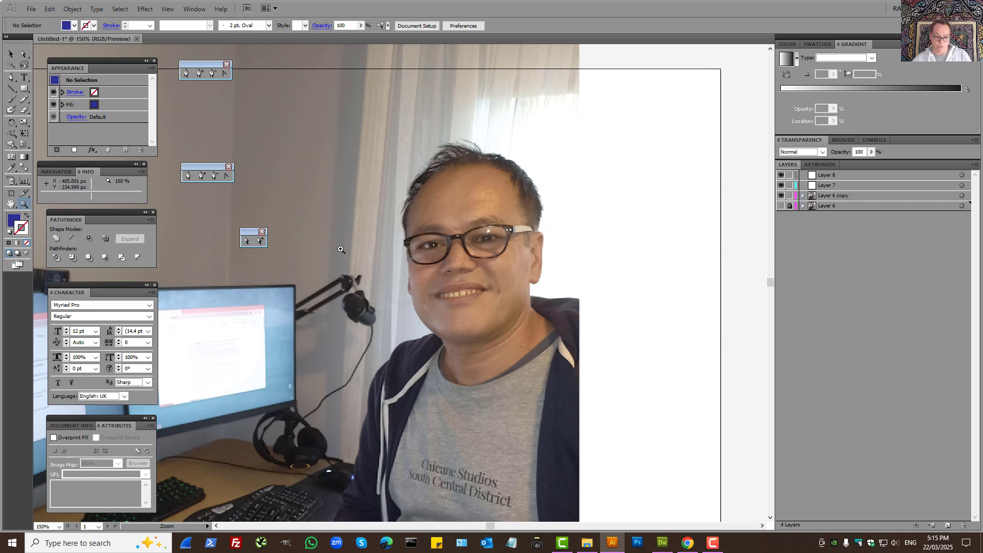
Lock Layer 6 copy and make Layer 7 active again
key("a")
left_click(364, 262)
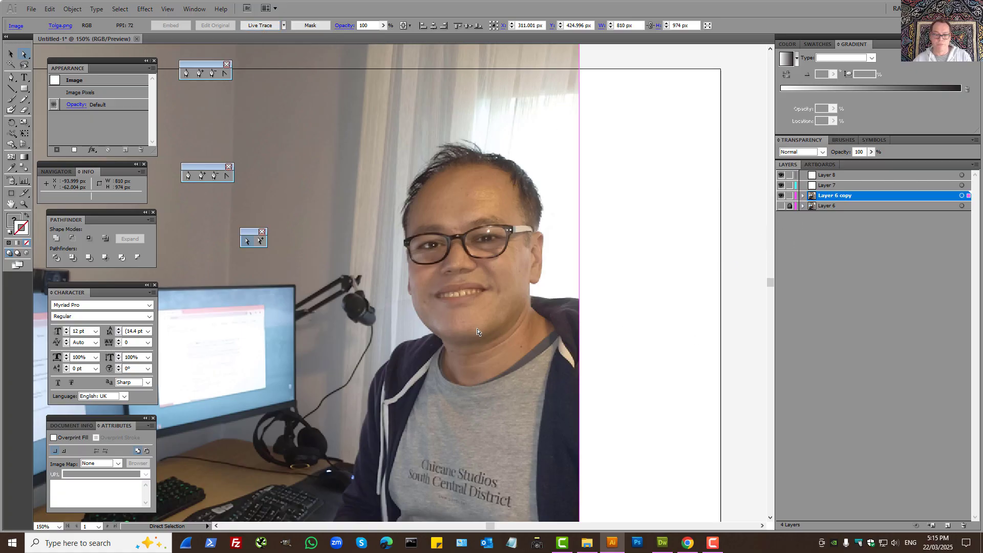
left_click_drag(791, 204, 790, 195)
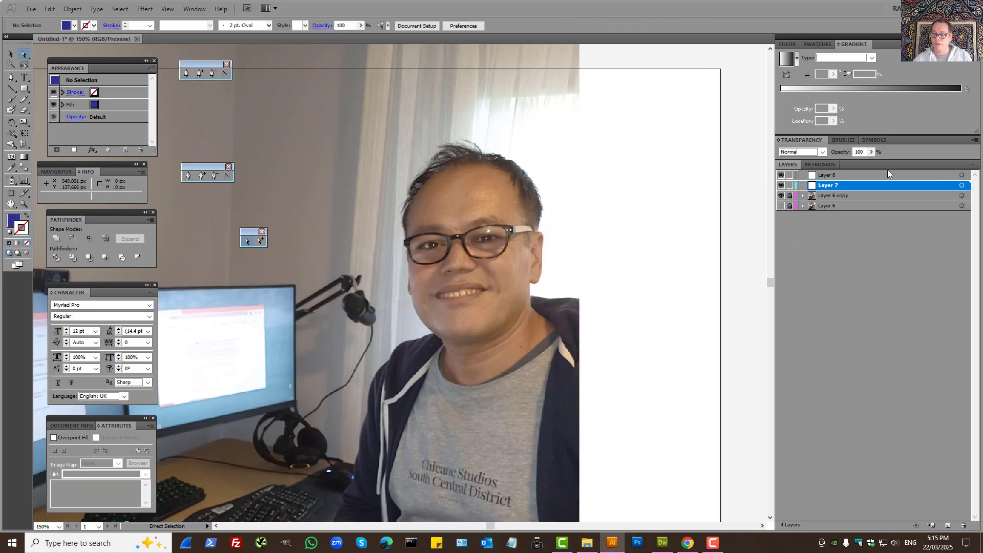
Start tracing the top of the man's head with the Pen tool on Layer 7 and swap the path's fill and stroke
left_click(188, 176)
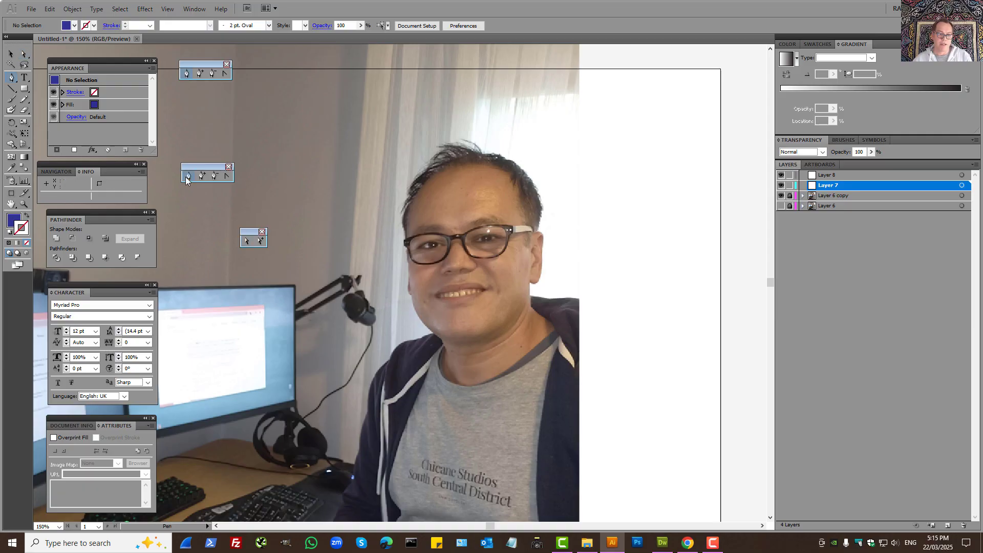
left_click(421, 176)
left_click_drag(470, 147, 515, 165)
left_click(516, 161)
left_click(540, 199)
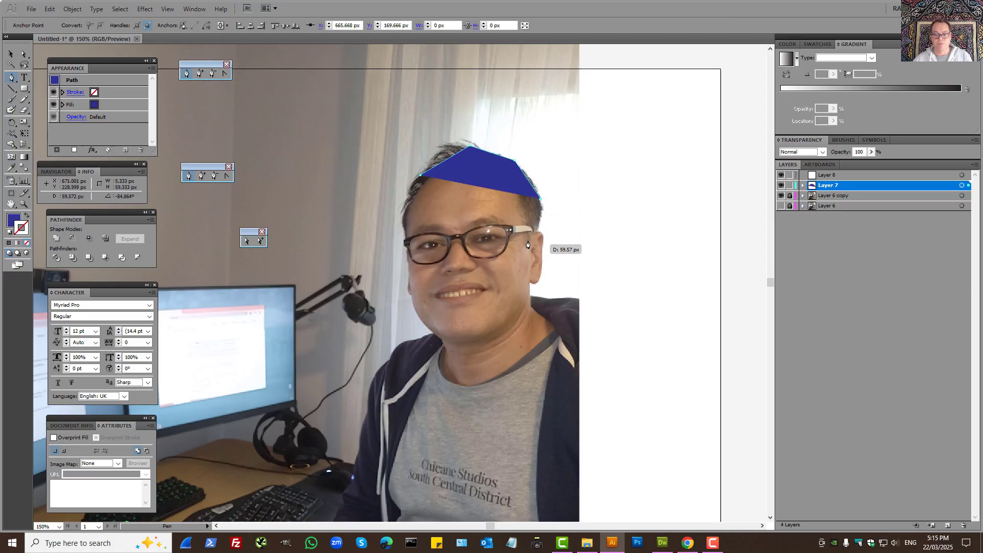
left_click(26, 217)
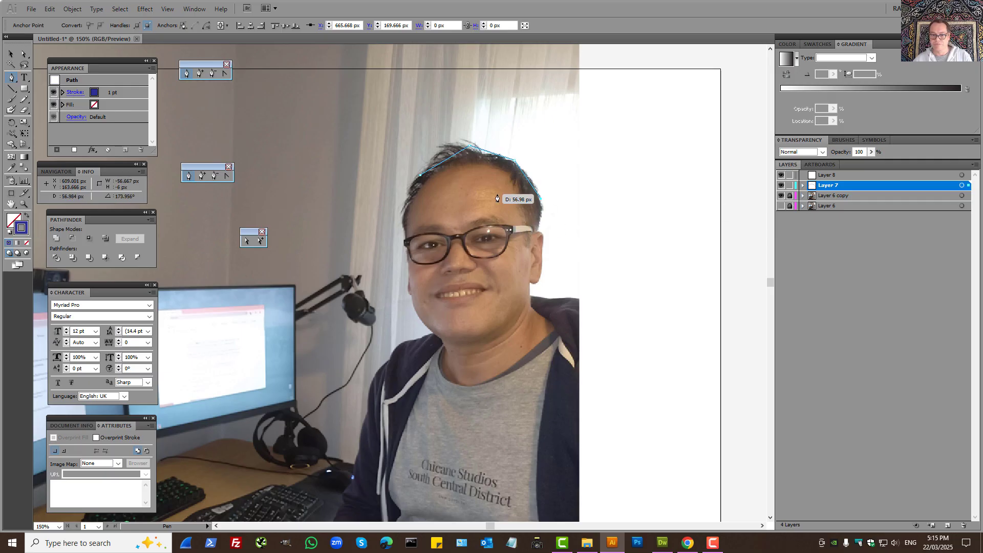
Continue the Pen path with straight segments from the temple around the ear to the earlobe
left_click(541, 217)
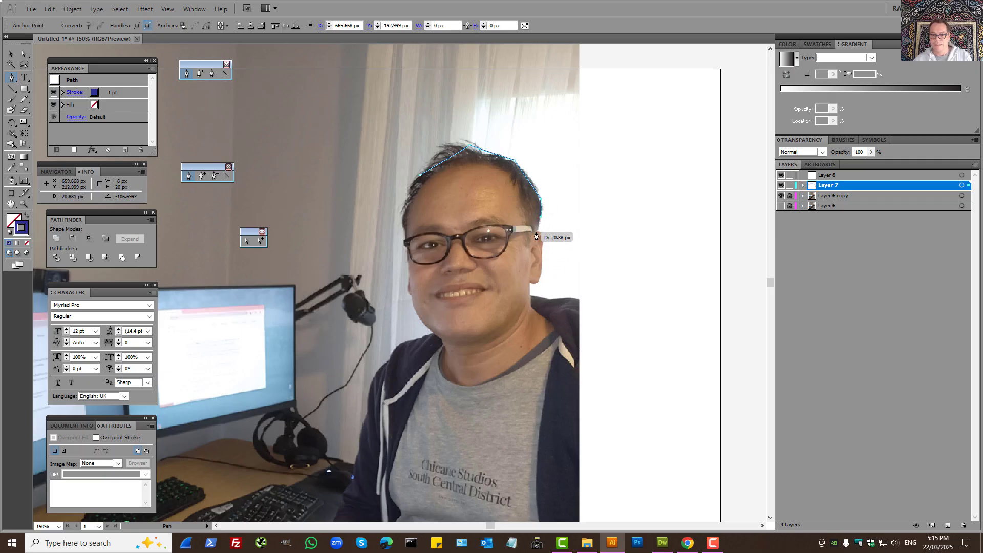
left_click(536, 232)
left_click(540, 232)
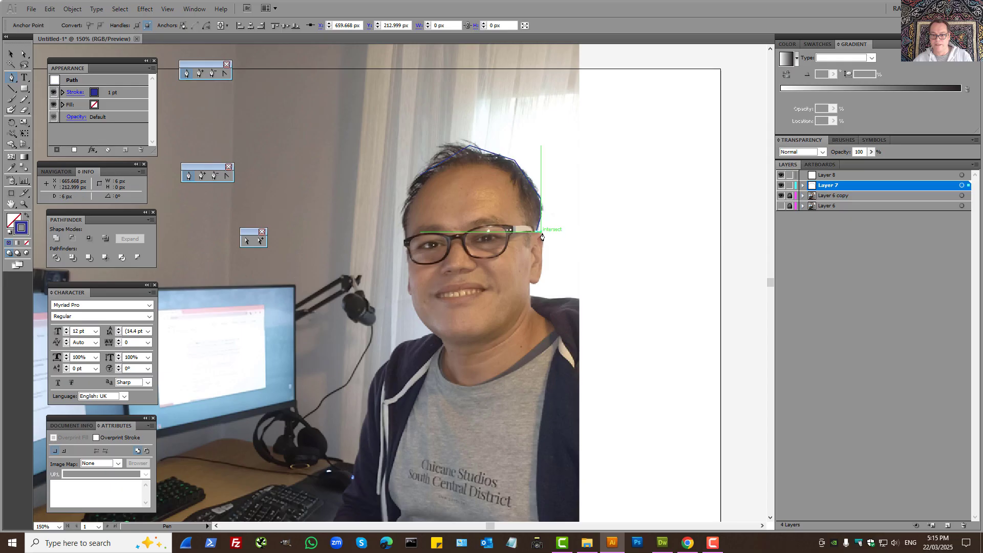
left_click(541, 260)
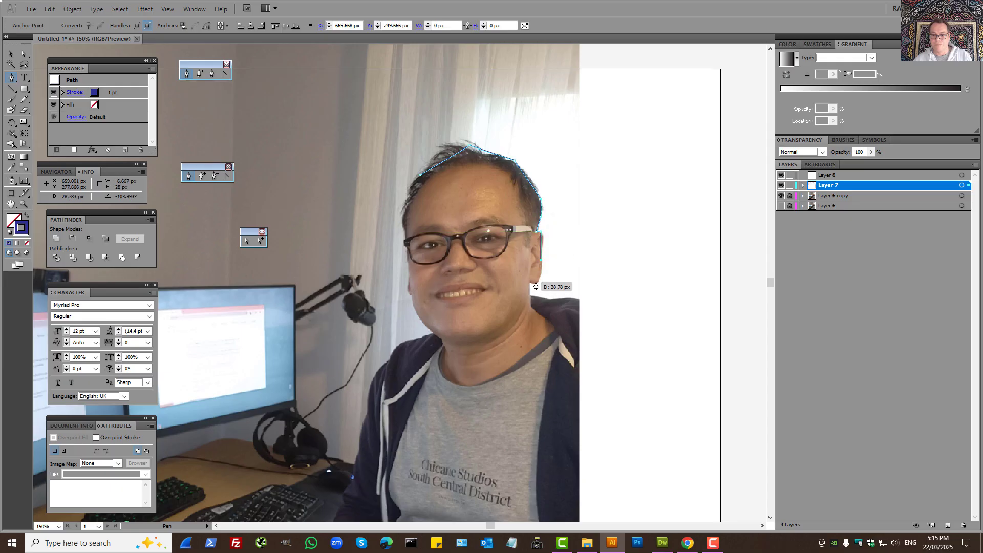
left_click(537, 283)
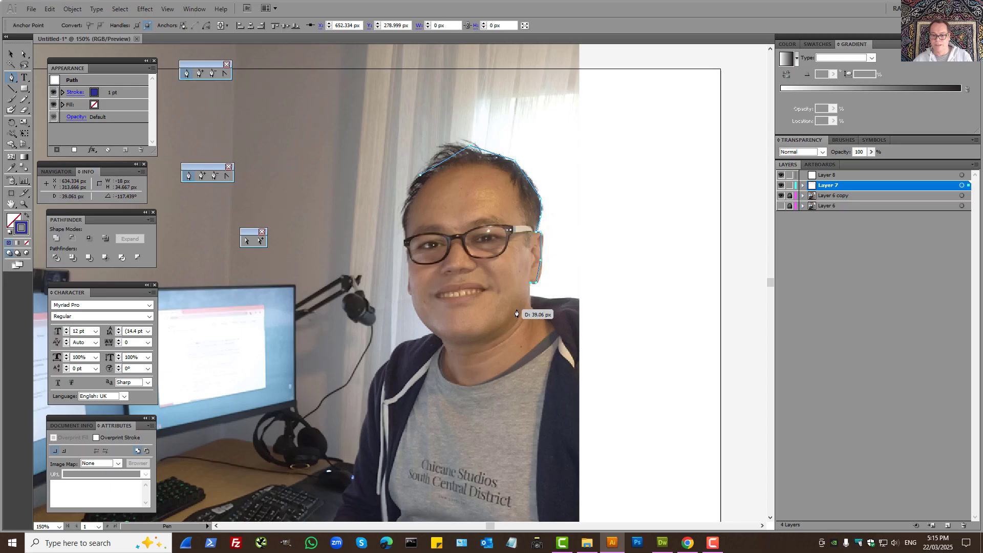
Trace along the jaw, chin and opposite side of the face, and close the path at its starting anchor
left_click(517, 310)
left_click(484, 331)
left_click(437, 337)
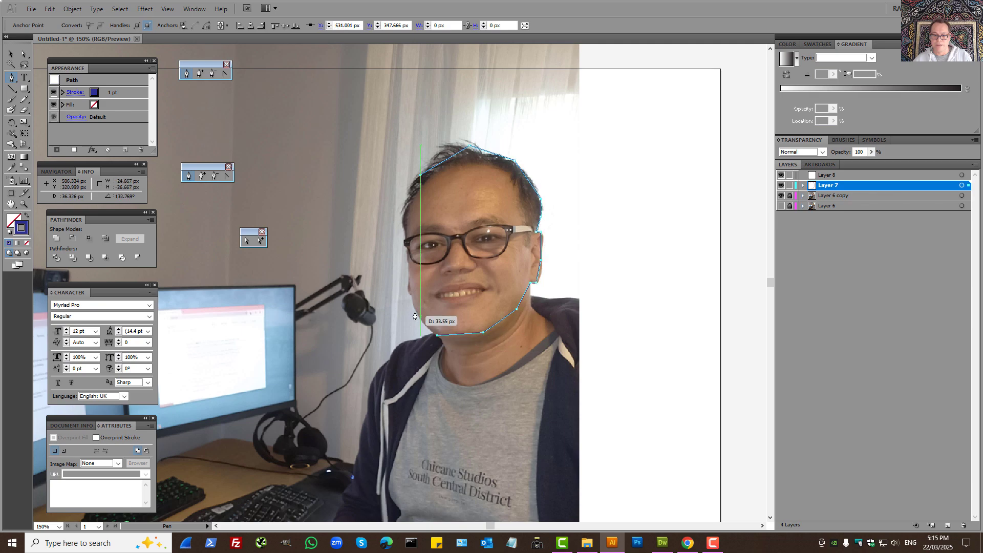
left_click(413, 308)
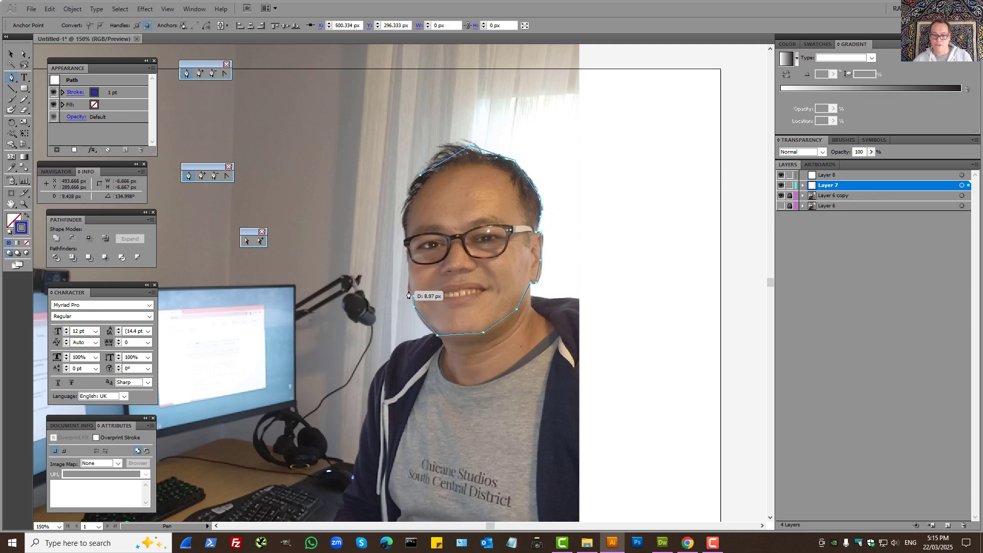
left_click(408, 291)
left_click(408, 266)
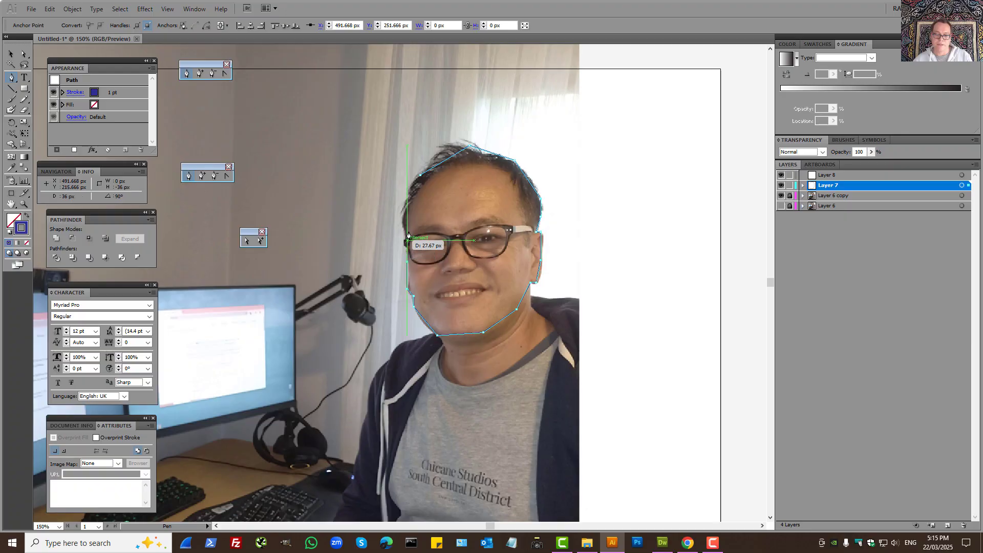
left_click(406, 237)
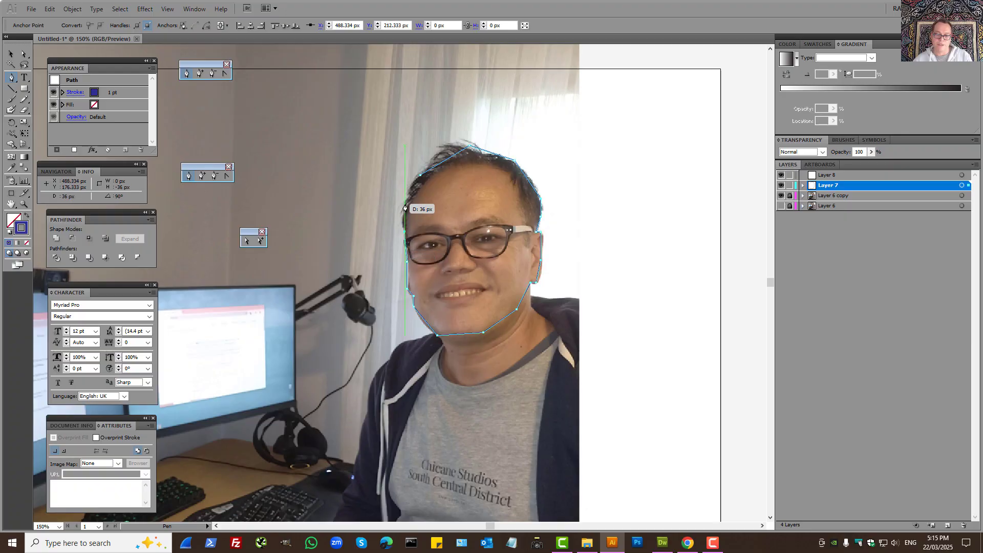
left_click(405, 208)
left_click(420, 175)
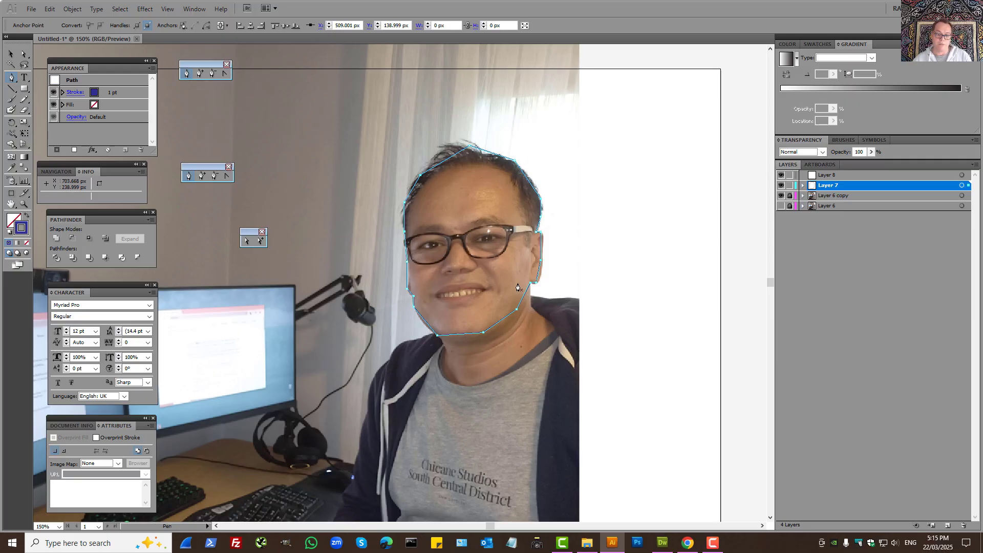
Hide Layer 6 copy beneath the traced head outline
left_click(782, 196)
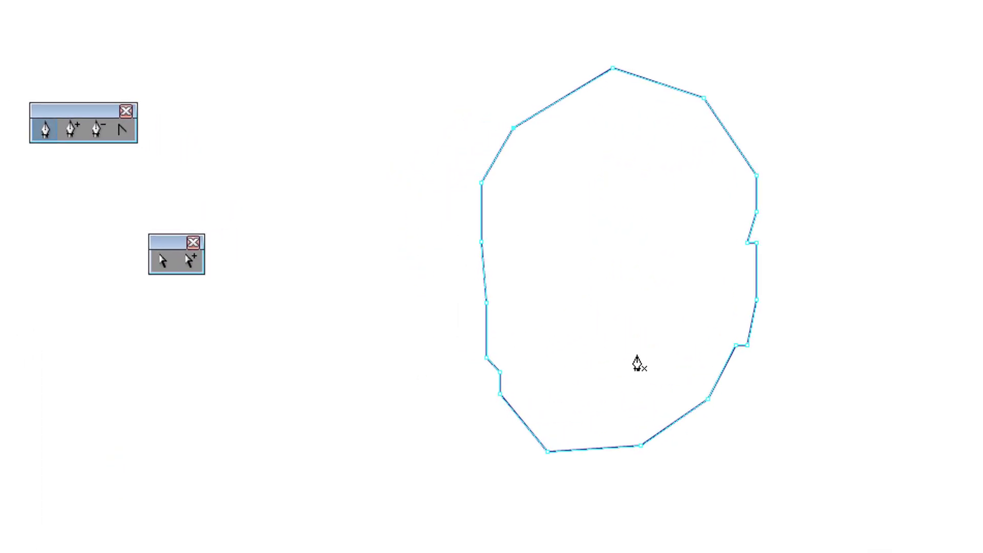
left_click(125, 131)
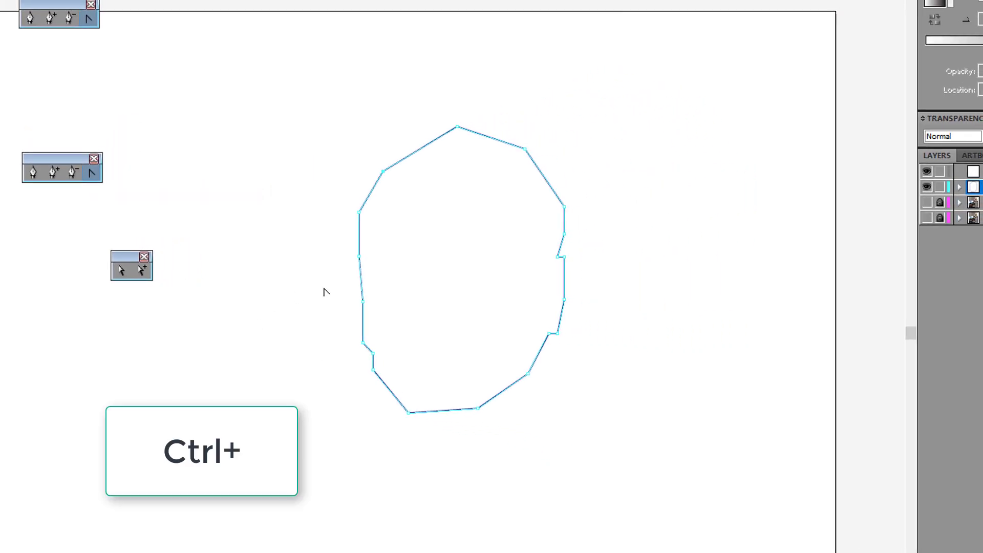
key("ctrl+plus")
key("ctrl+plus")
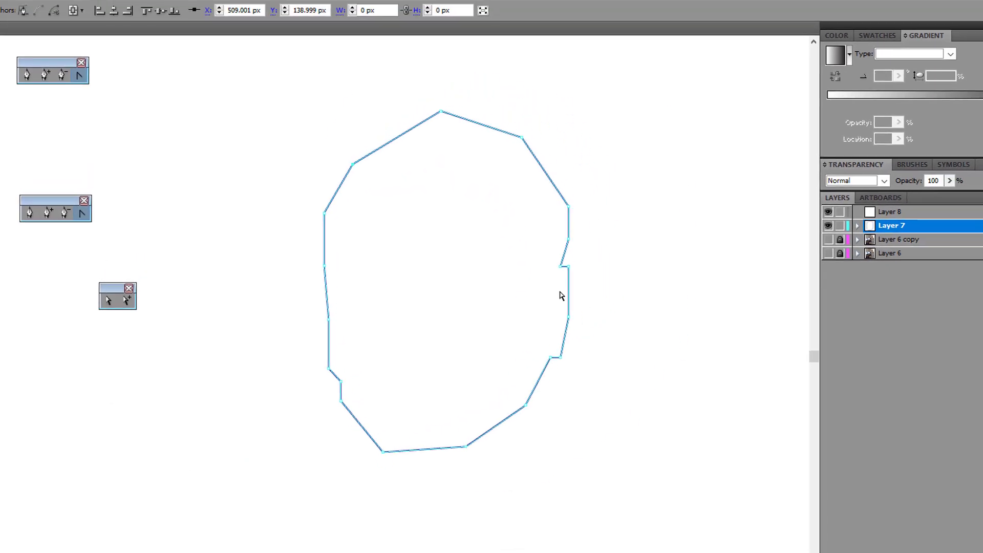
left_click_drag(662, 166, 593, 313)
left_click_drag(527, 341, 472, 293)
key("shift")
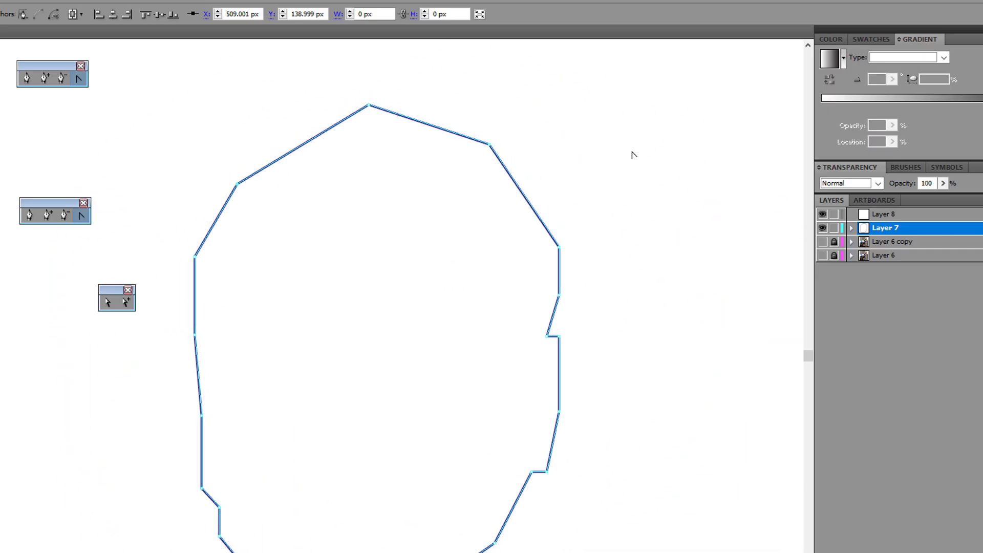
left_click_drag(445, 314, 405, 315)
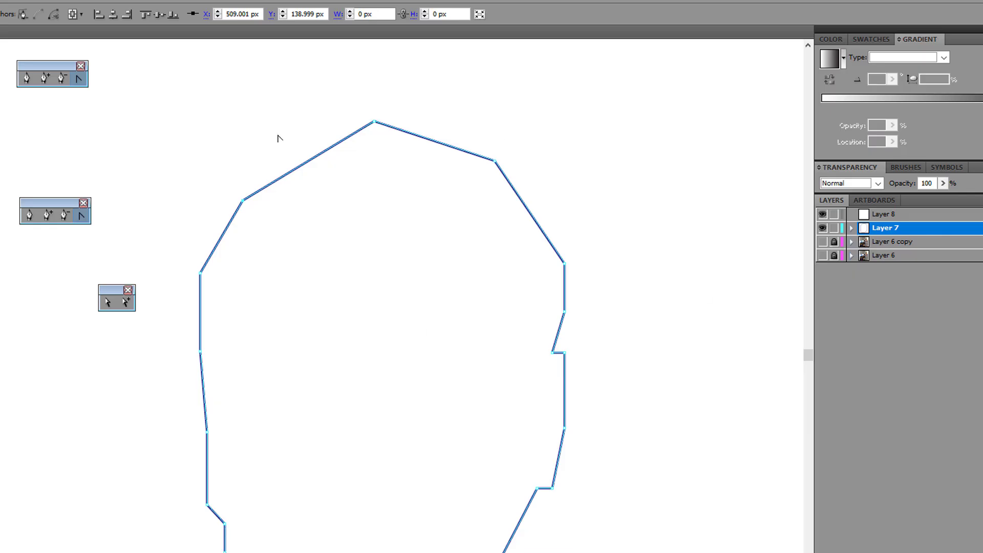
Convert the outline's topmost and upper-right anchors to smooth points, and retract the topmost anchor's right handle into the anchor
left_click(80, 218)
left_click_drag(374, 122, 452, 122)
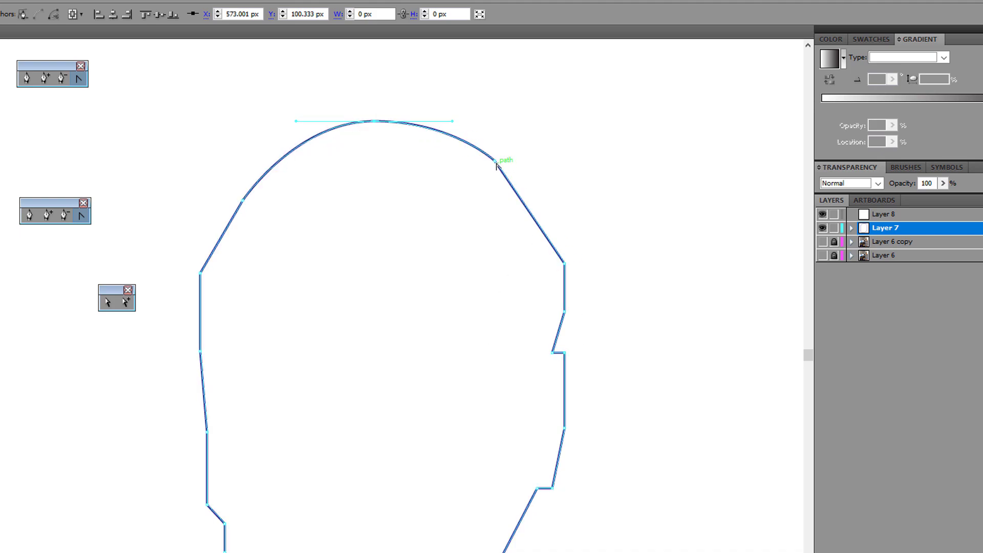
left_click_drag(495, 160, 520, 186)
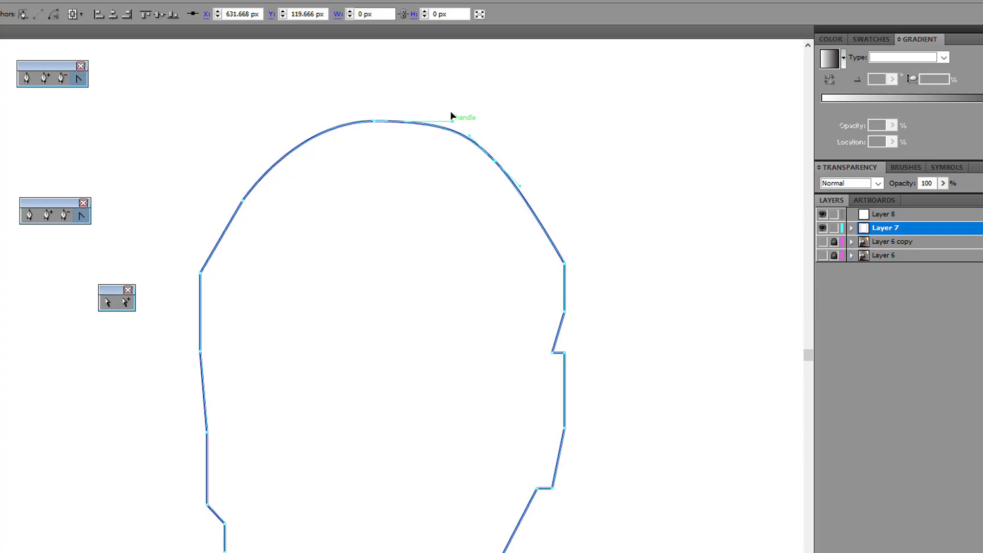
left_click_drag(452, 114, 428, 108)
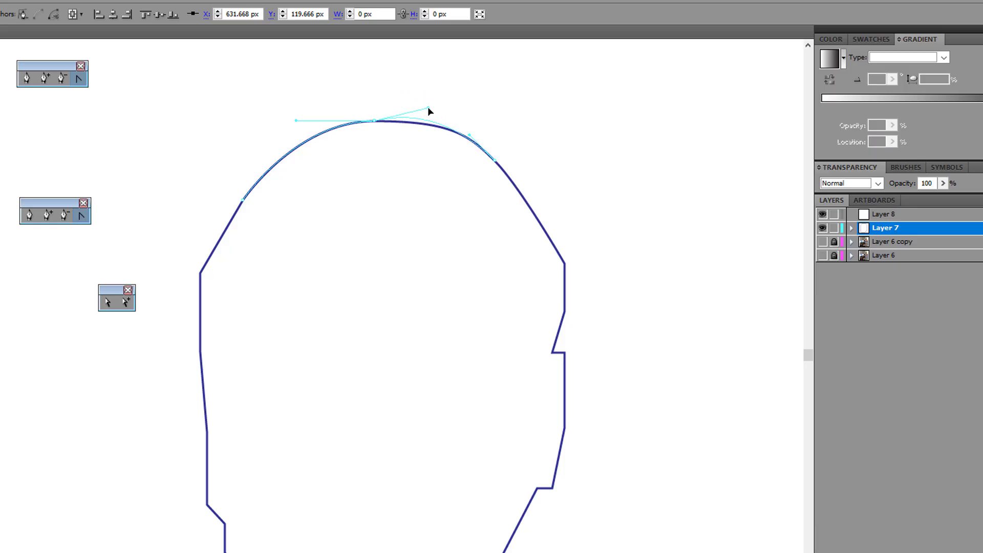
left_click_drag(428, 108, 375, 122)
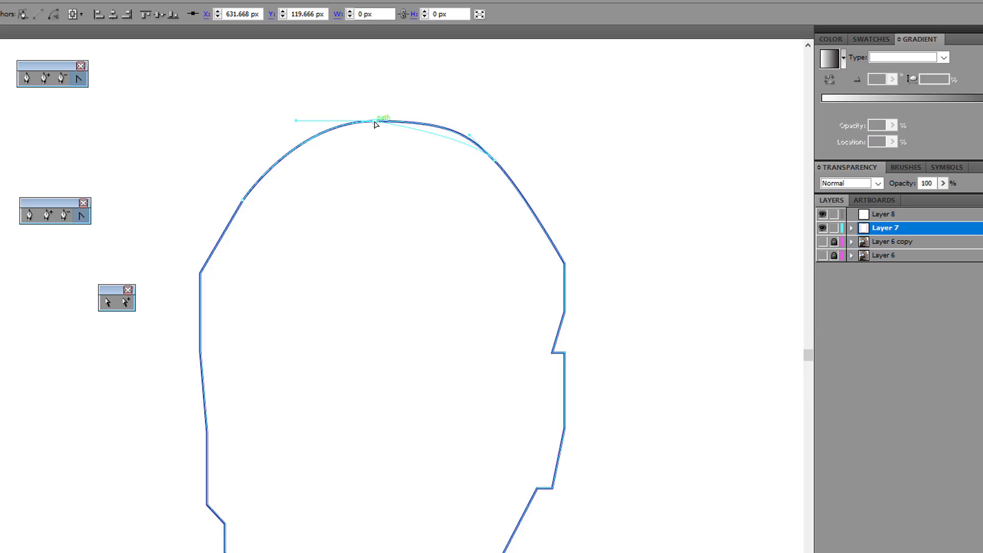
Collapse the topmost anchor's handles one side after the other to make it a corner point, and undo the last collapse
left_click(374, 122)
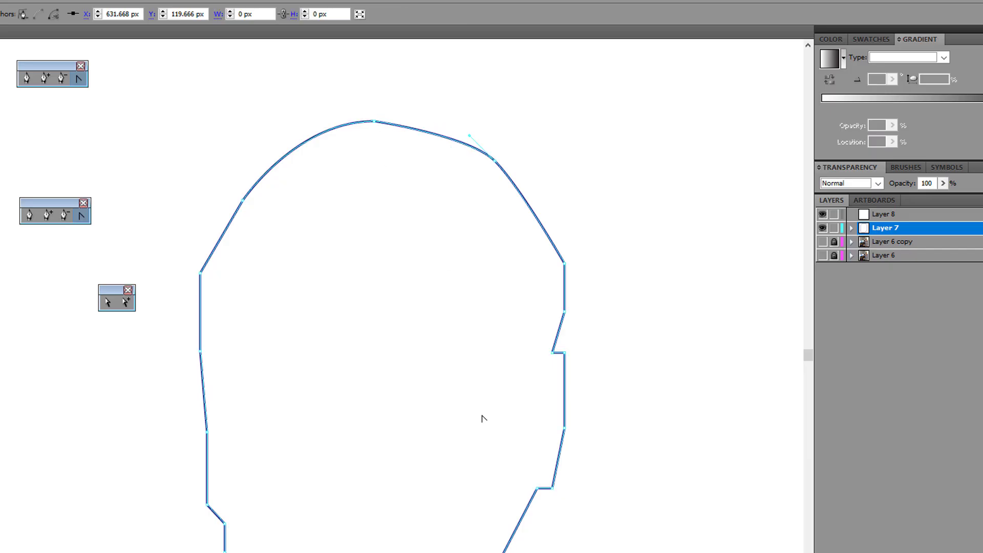
left_click(374, 122)
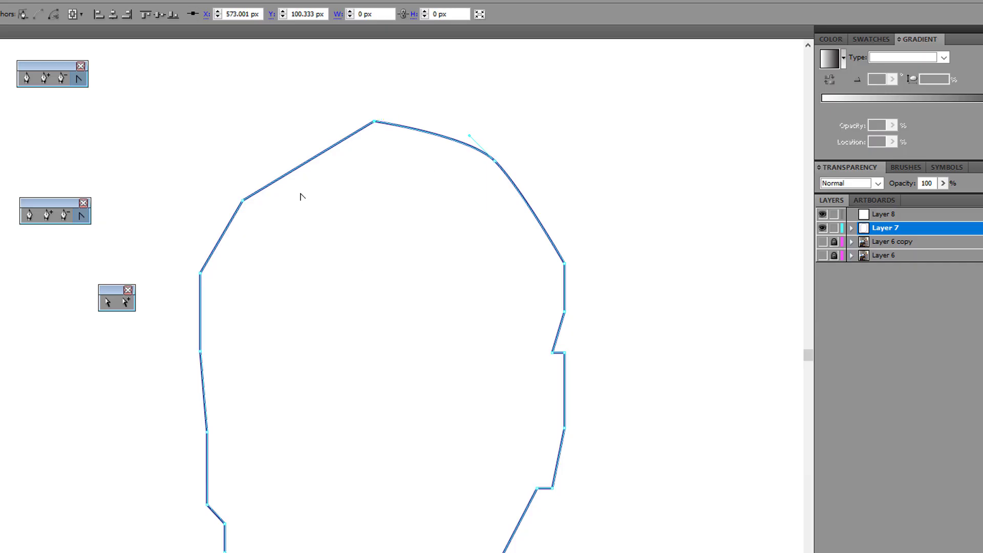
key("ctrl+z")
Pull the topmost anchor's left handle up and outward, and redraw both of its handles horizontally with Convert Anchor Point
left_click(108, 301)
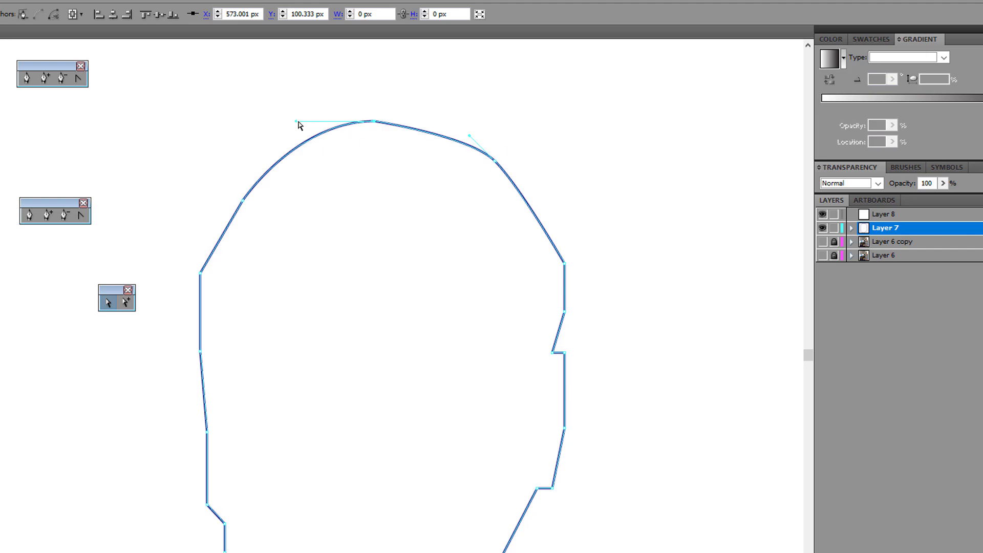
left_click_drag(300, 125, 265, 99)
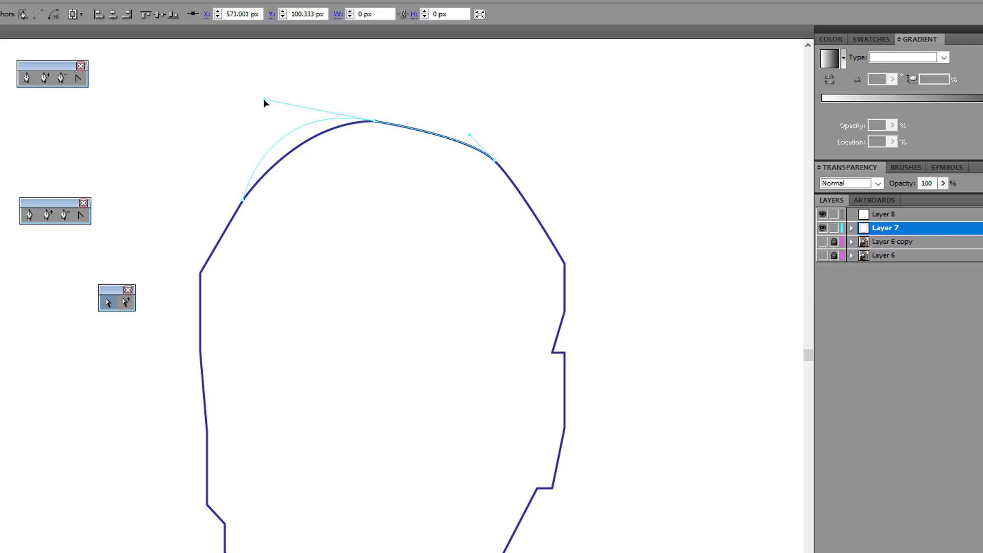
left_click(80, 217)
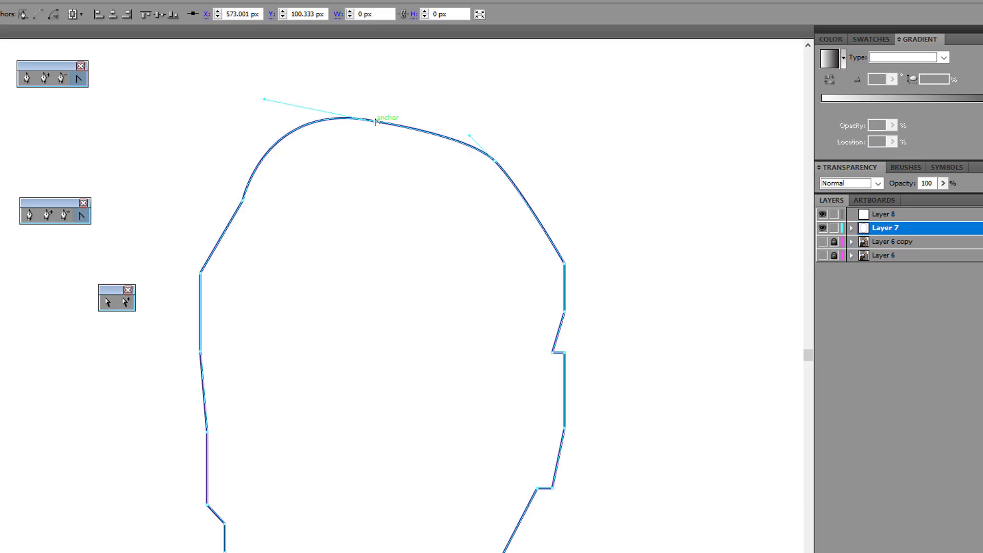
left_click_drag(373, 124, 453, 124)
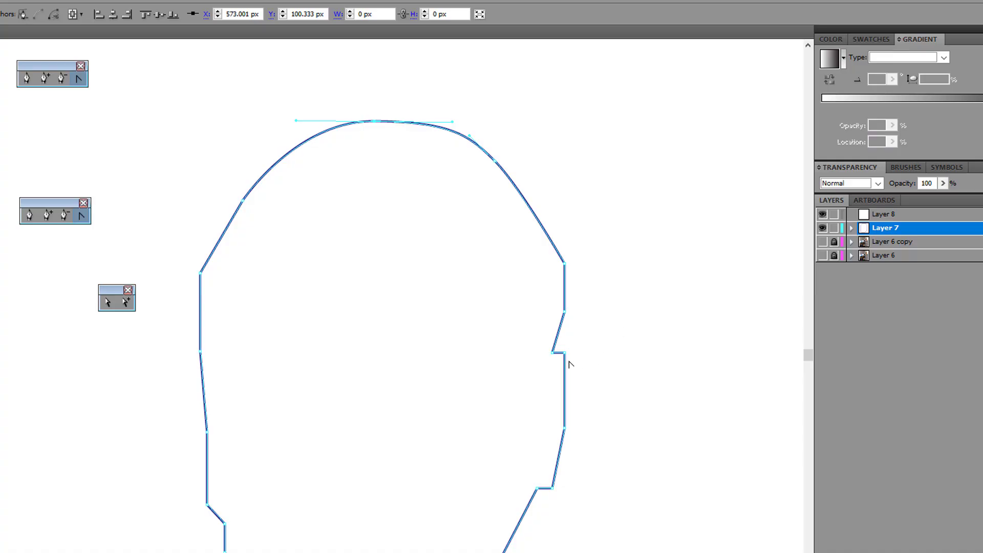
Convert anchors at the right ear and earlobe, jaw, chin, left earlobe and left temple to smooth points, curving the adjoining segments
mouse_move(566, 353)
left_mouse_down()
mouse_move(570, 373)
mouse_move(570, 364)
left_mouse_up()
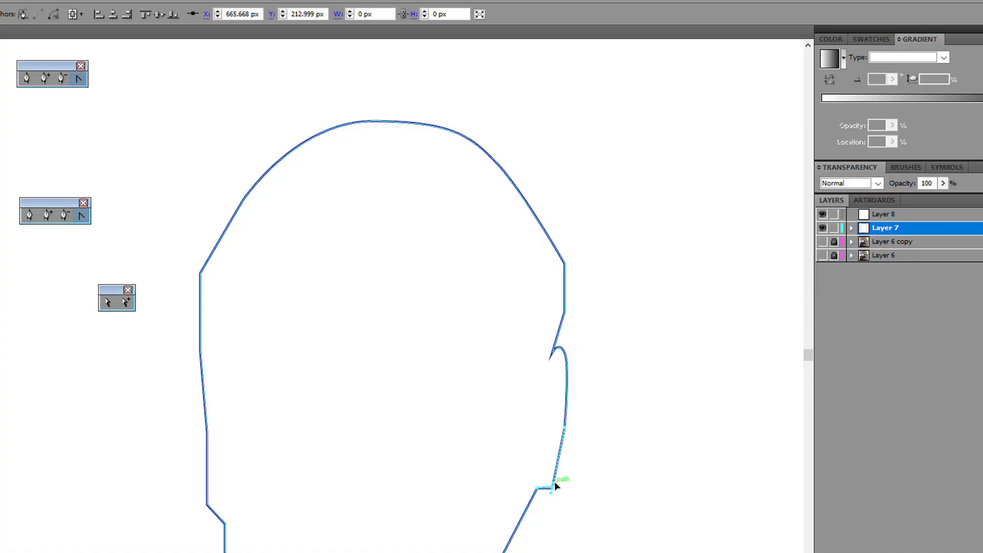
mouse_move(555, 482)
left_mouse_down()
mouse_move(525, 478)
mouse_move(545, 493)
left_mouse_up()
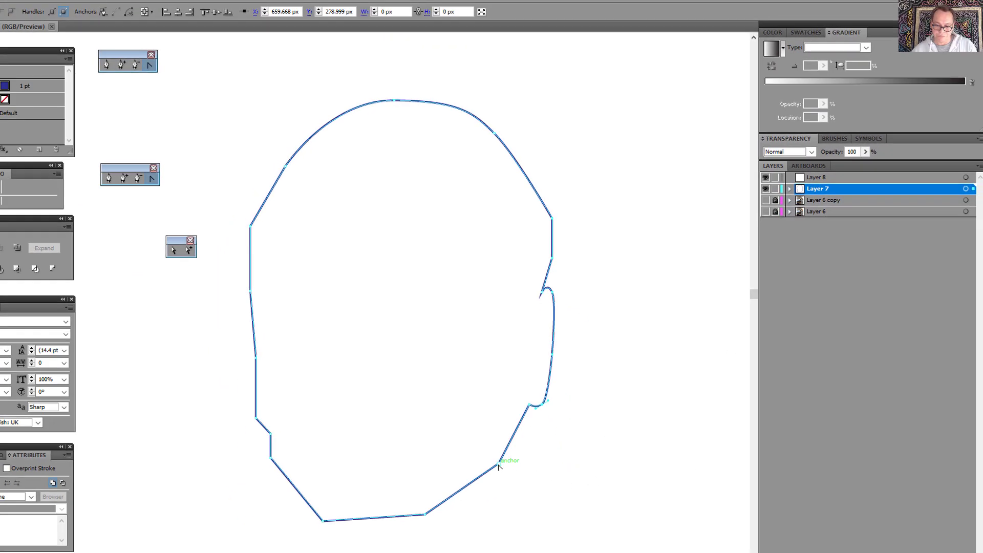
left_click_drag(499, 464, 474, 487)
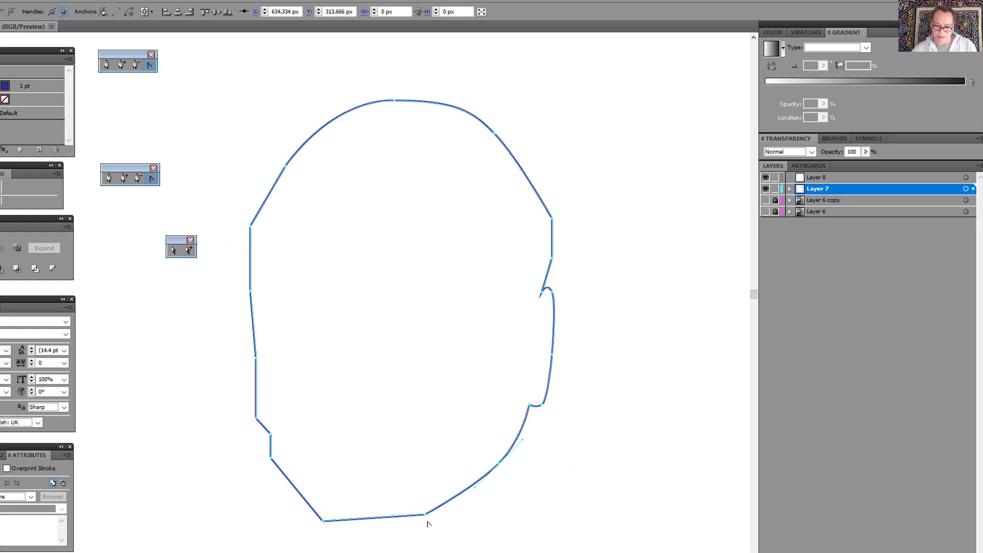
left_click_drag(425, 514, 399, 522)
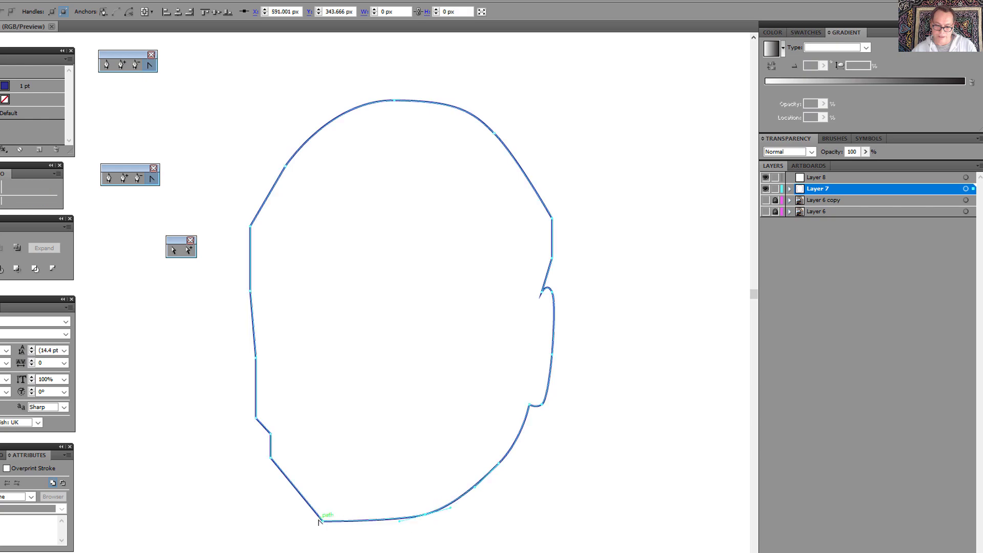
left_click_drag(321, 521, 305, 512)
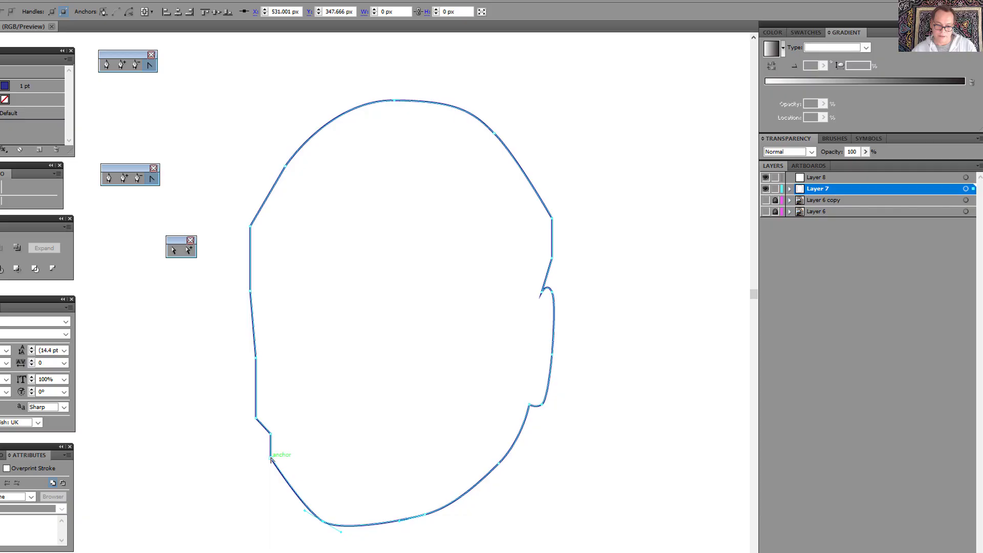
left_click_drag(272, 460, 250, 393)
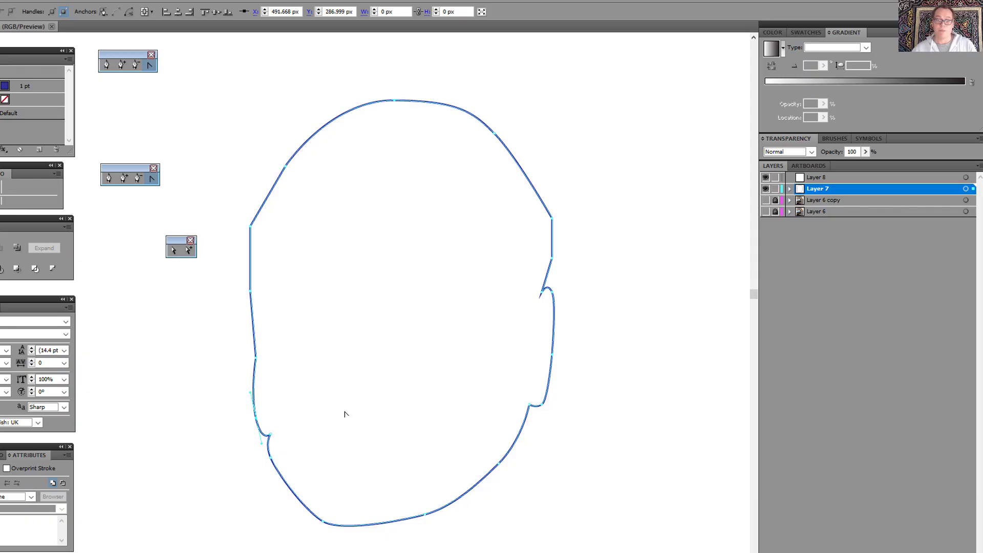
left_click_drag(250, 226, 256, 214)
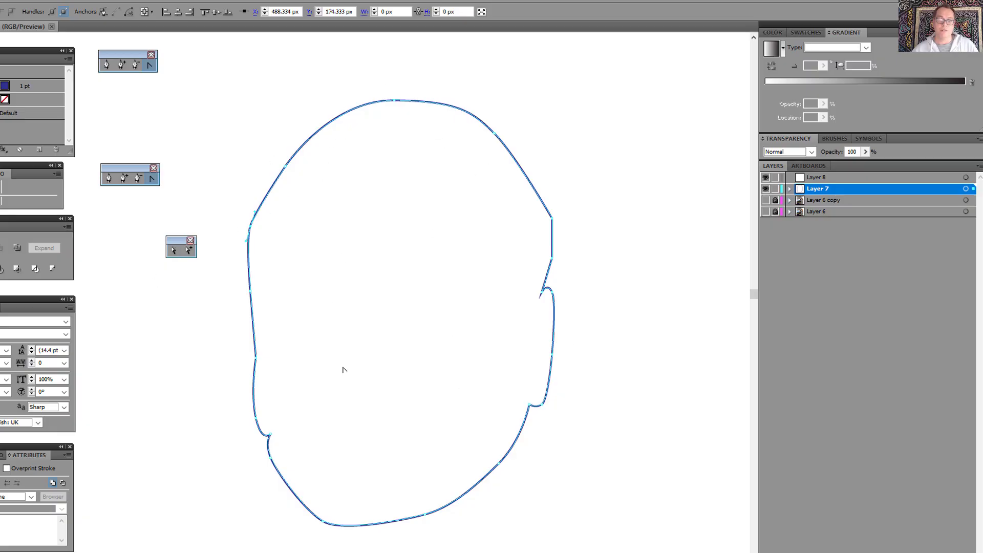
Add anchor points to the head outline's crown curves on both sides of the topmost anchor
left_click(123, 180)
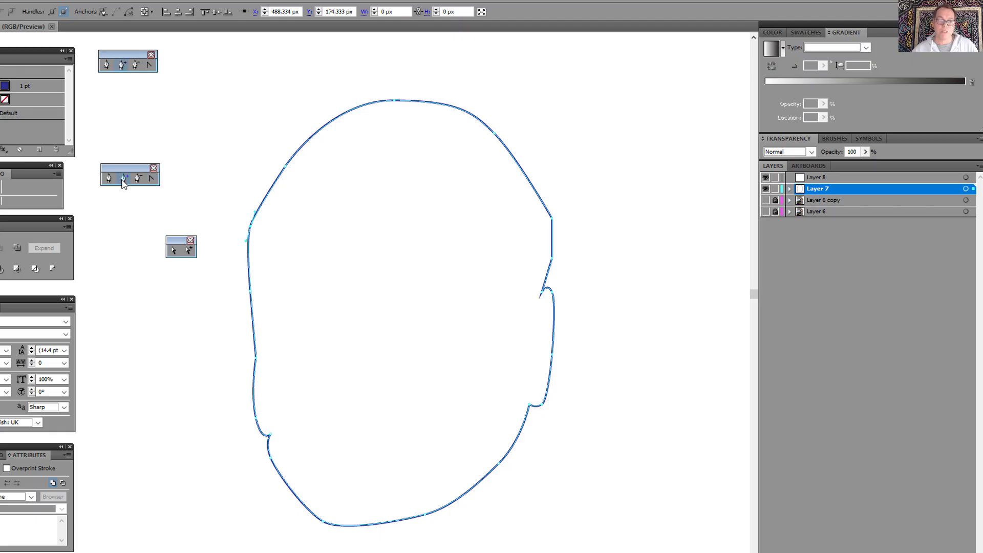
left_click(318, 131)
left_click(441, 105)
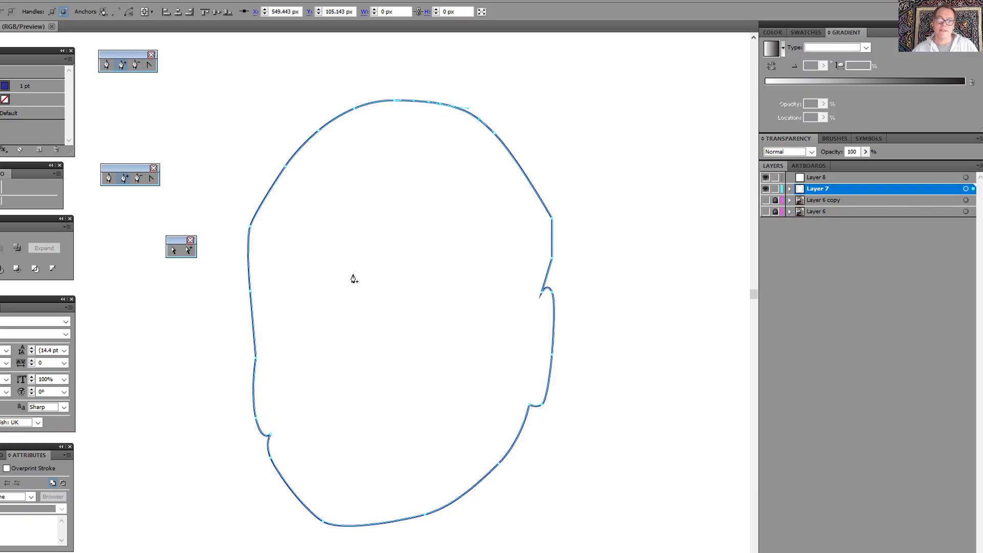
Delete the anchor points between the topmost anchor and the left temple
left_click(138, 179)
left_click(354, 109)
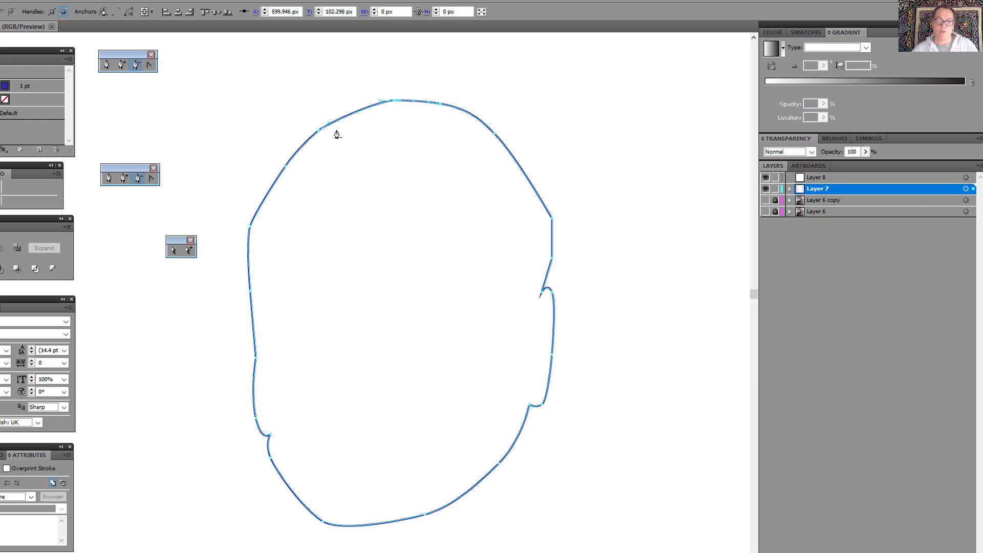
left_click(319, 130)
left_click(287, 167)
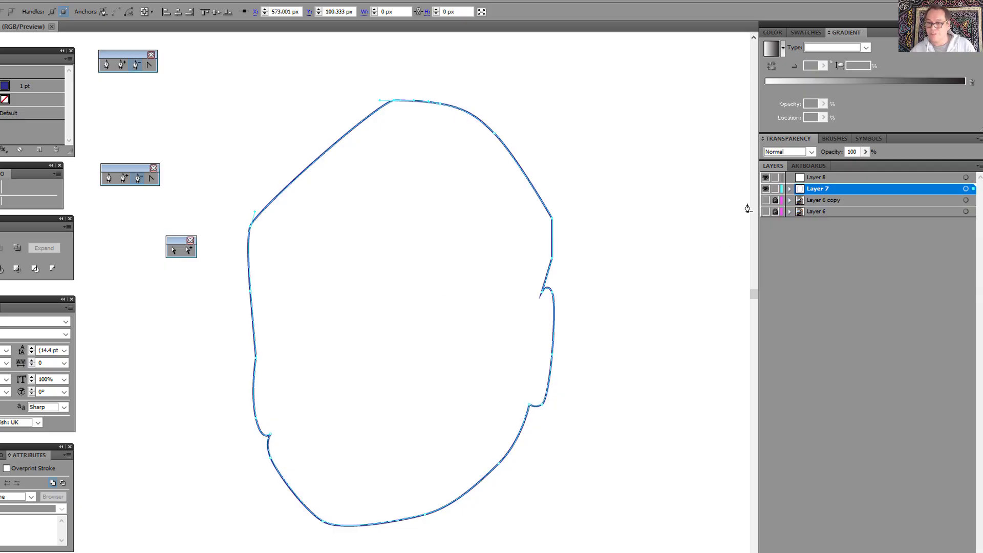
Hide and lock Layer 7, and add four new layers above Layer 8
left_click(765, 188)
left_click(775, 189)
left_click(817, 177)
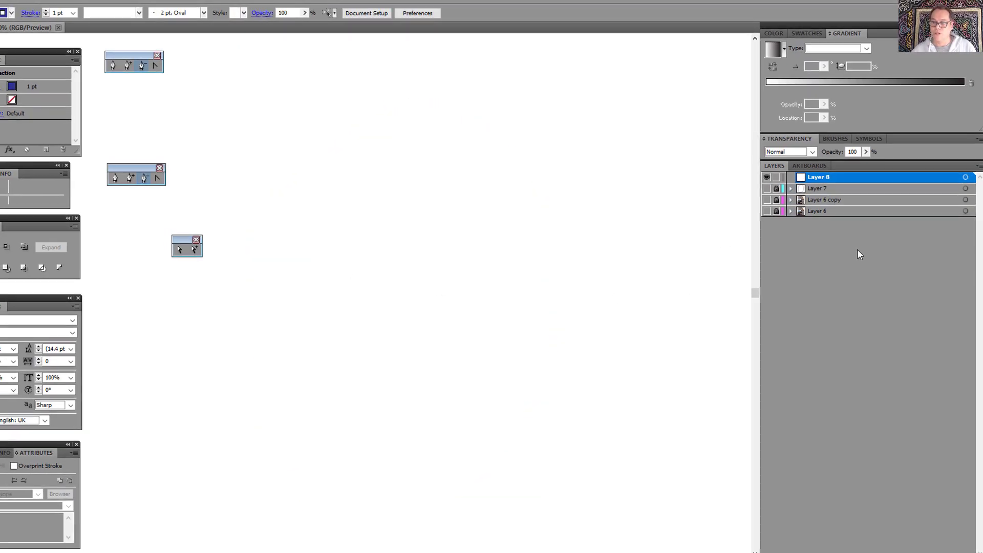
left_click(947, 532)
left_click(948, 532)
left_click(947, 532)
left_click(947, 532)
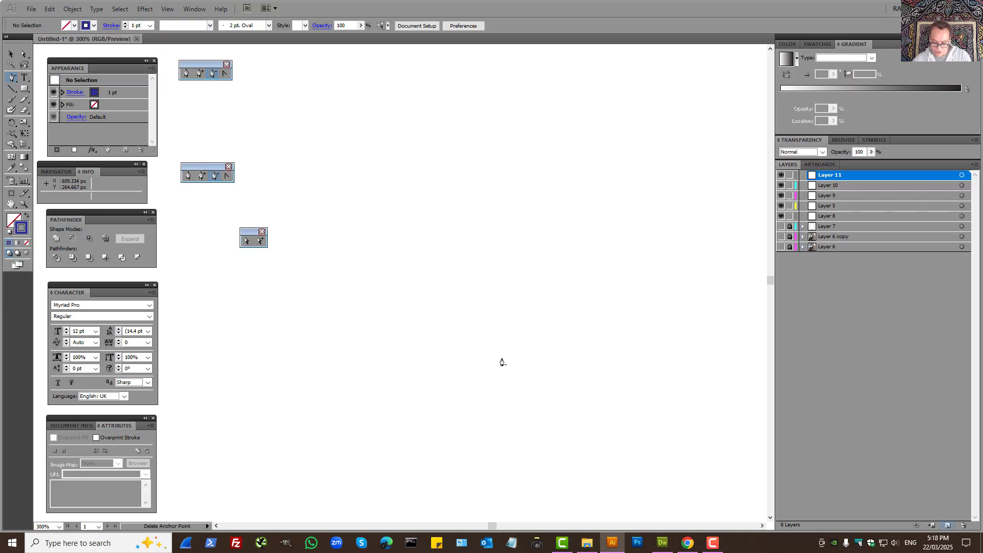
Bring the whole artboard into view and move the floating set of direct selection tools off it
key("ctrl+minus")
key("ctrl+minus")
key("ctrl+minus")
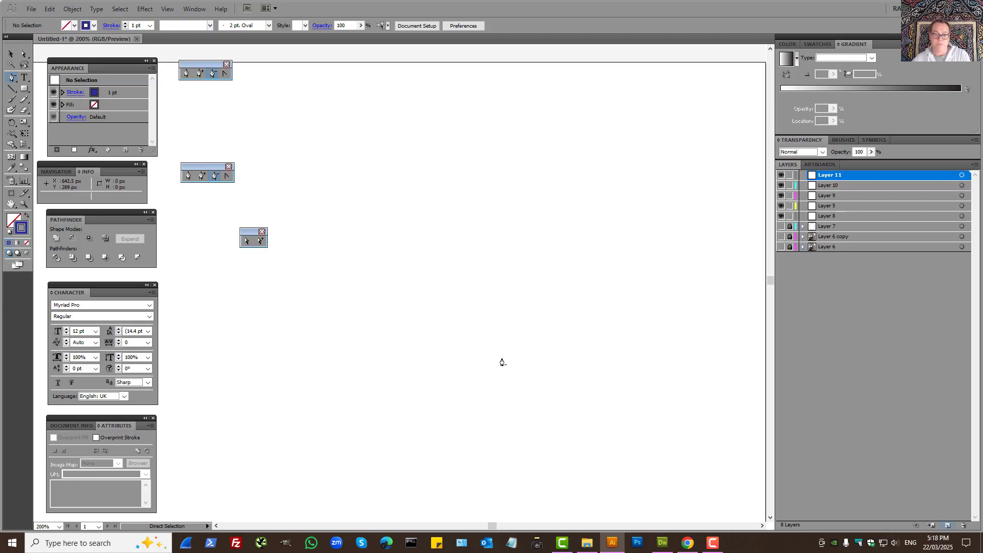
left_click_drag(355, 336, 510, 302)
left_click_drag(252, 231, 222, 236)
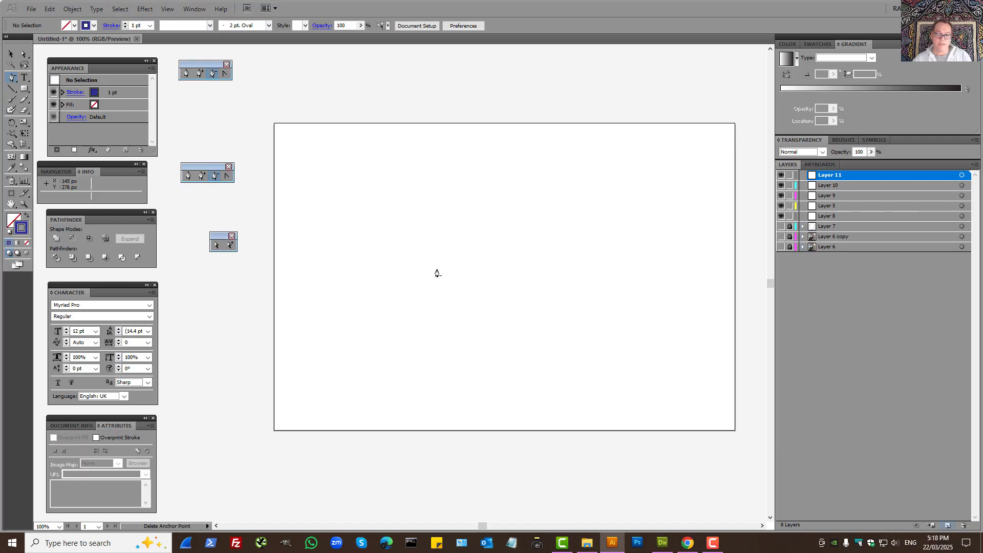
left_click_drag(557, 250, 535, 248)
Draw a closed triangle about 473 px wide and 158 px high on Layer 11 with the Pen tool
left_click(189, 177)
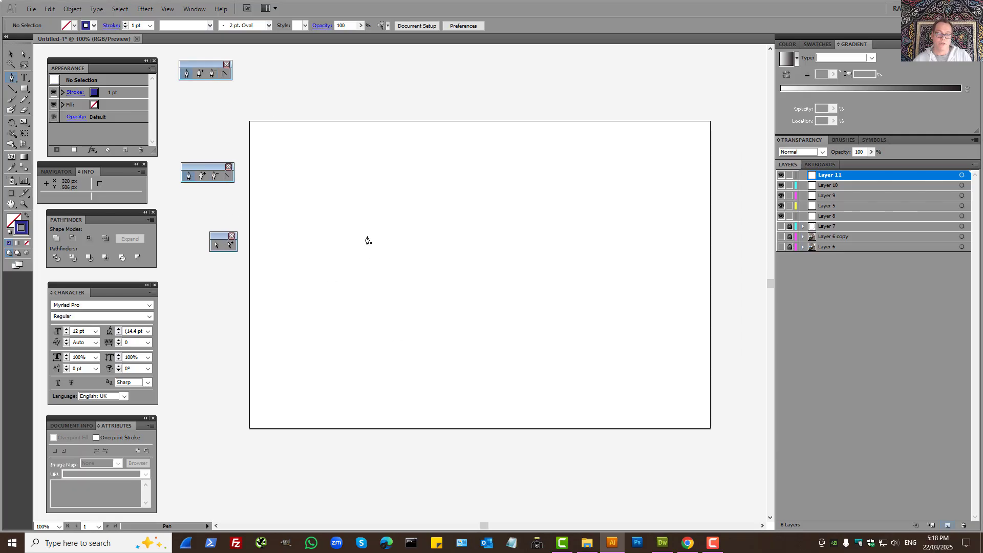
left_click(477, 150)
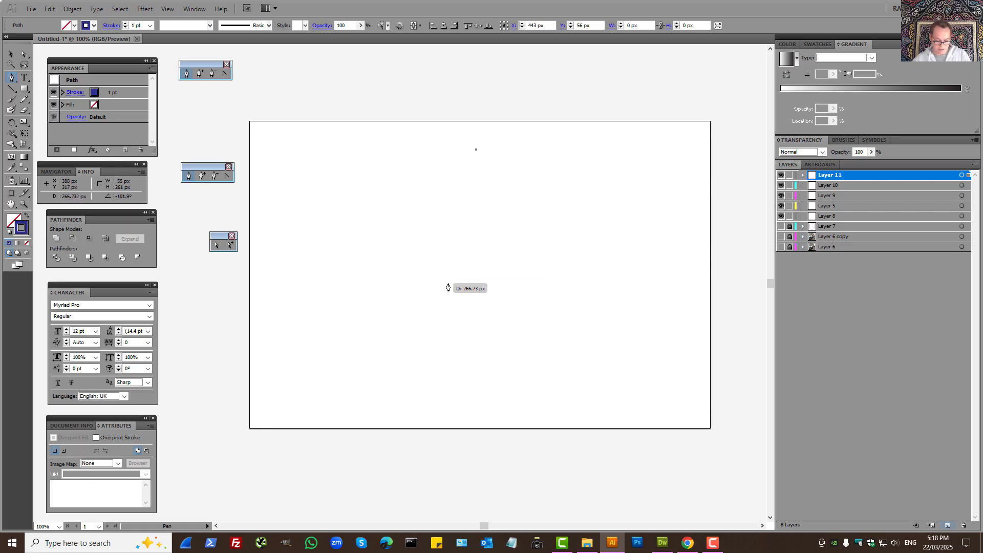
key("ctrl+z")
left_click(274, 215)
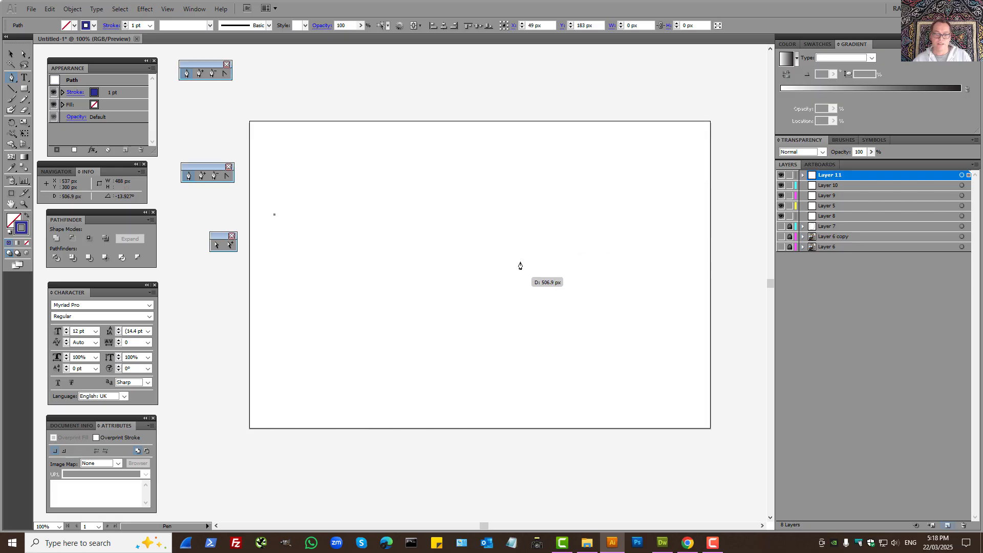
left_click(518, 239)
left_click(295, 295)
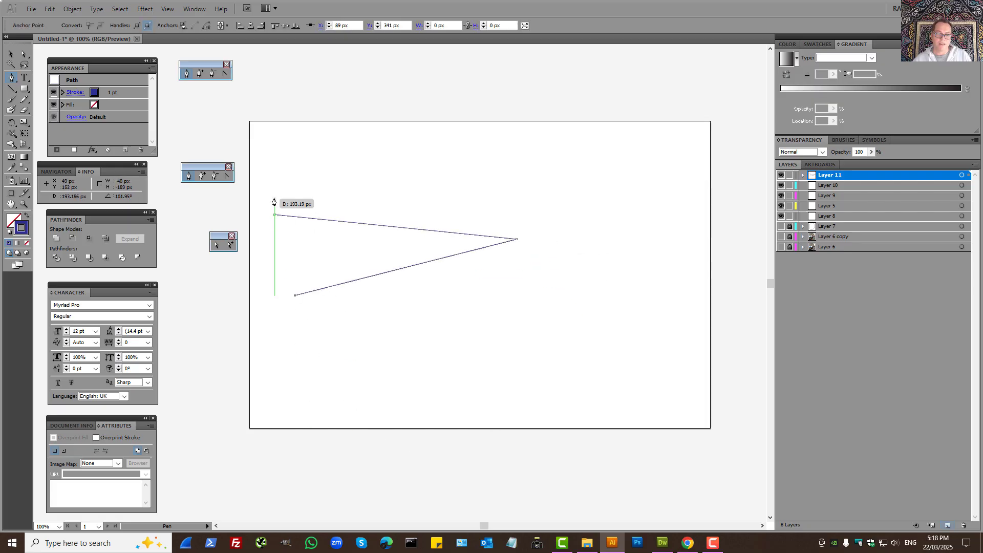
left_click(274, 215)
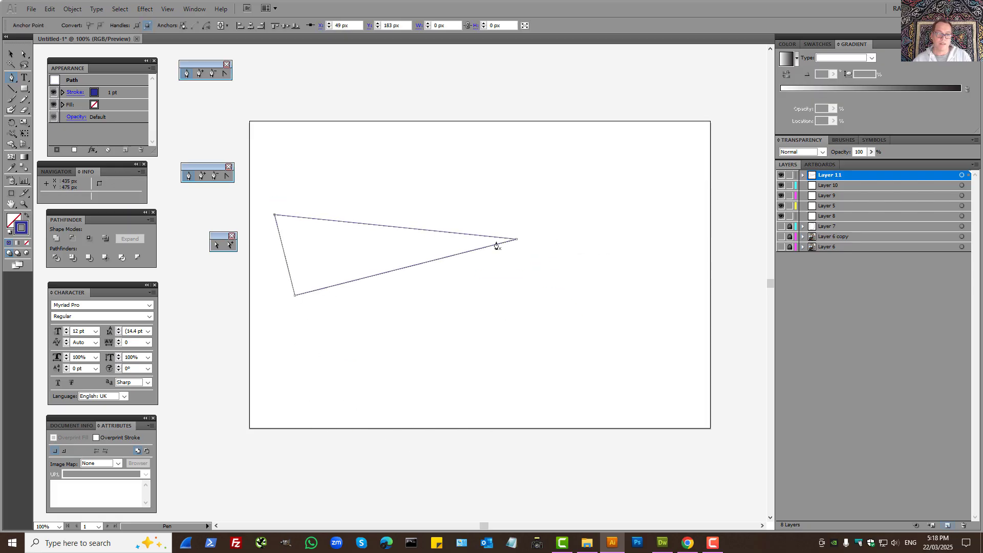
Align the triangle's upper-left anchor to the artboard's top edge and center it horizontally
left_click(215, 246)
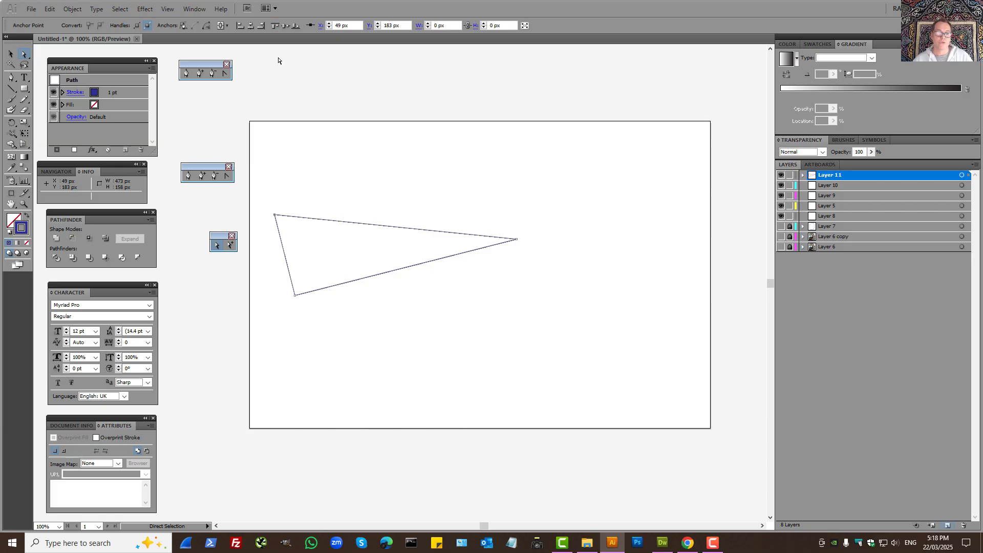
left_click(274, 29)
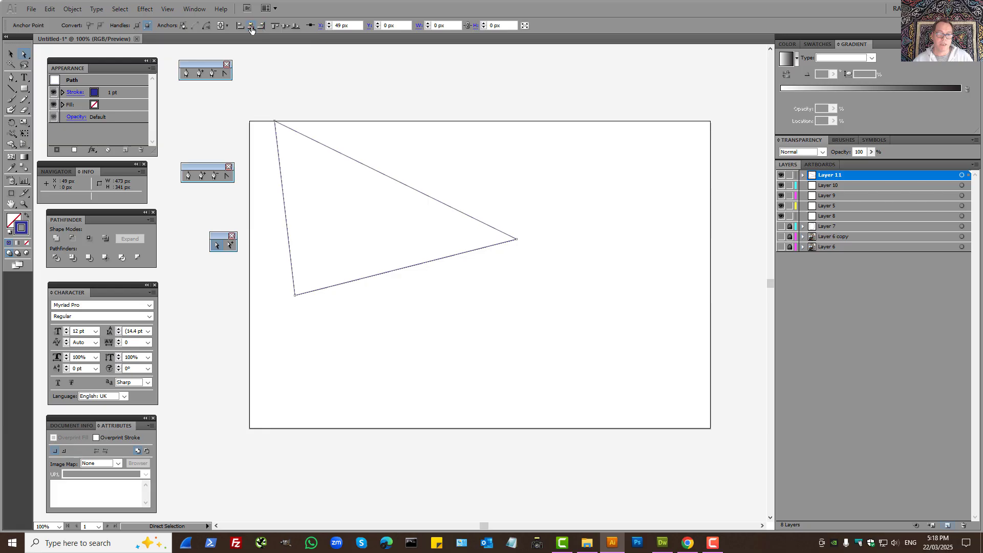
left_click(250, 27)
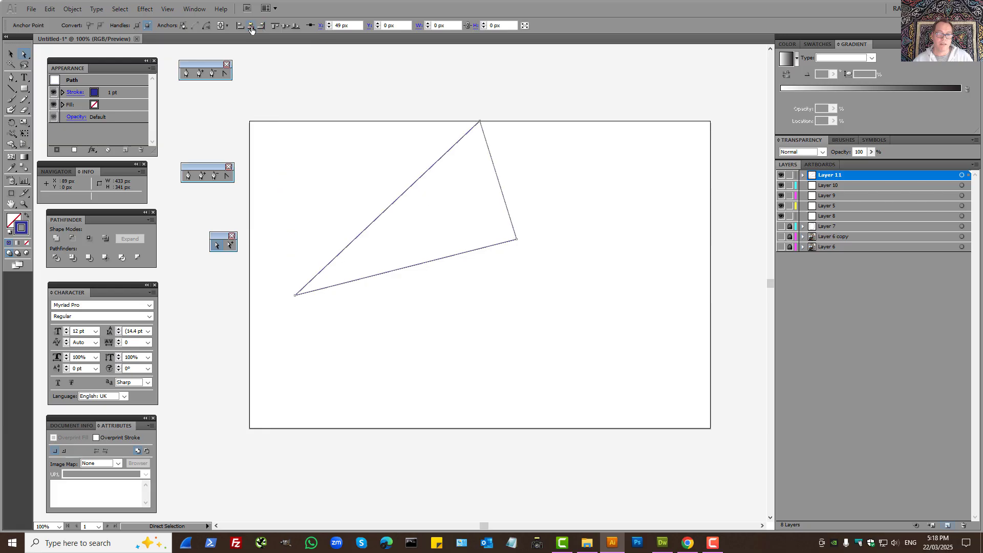
Align the triangle's right anchor to the artboard's bottom and right edges
left_click(517, 240)
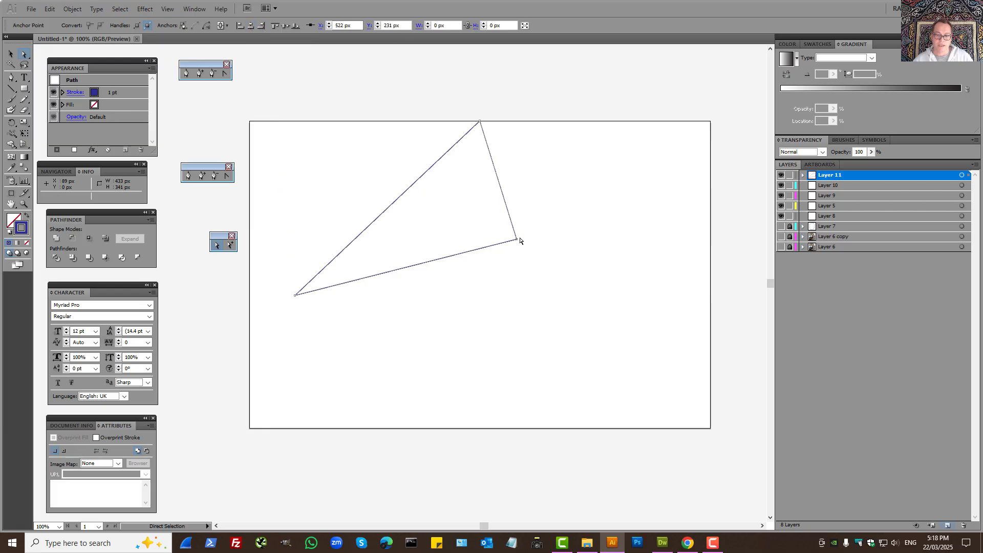
left_click(291, 27)
left_click(262, 28)
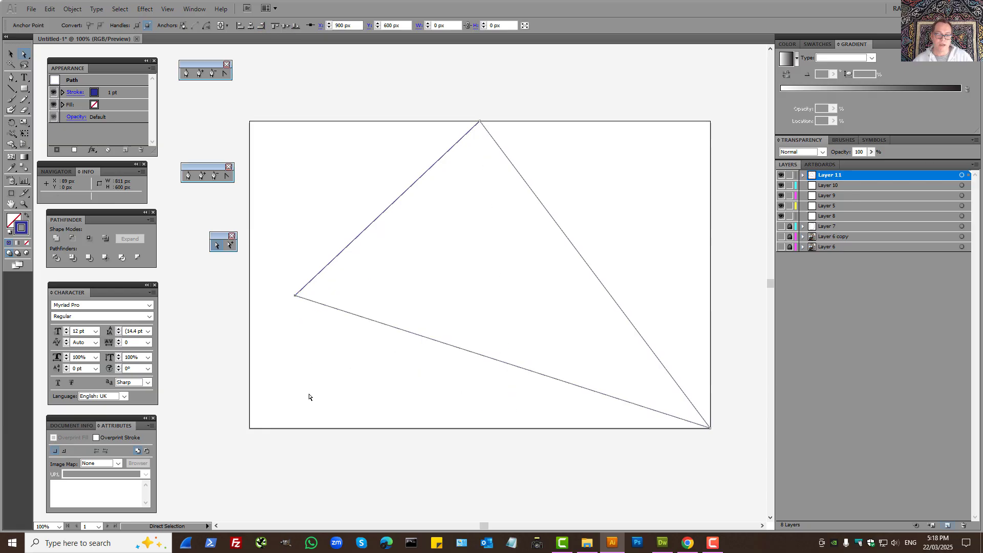
Align the triangle's left anchor to the artboard's bottom and left edges, and deselect the triangle
left_click(295, 26)
left_click(240, 25)
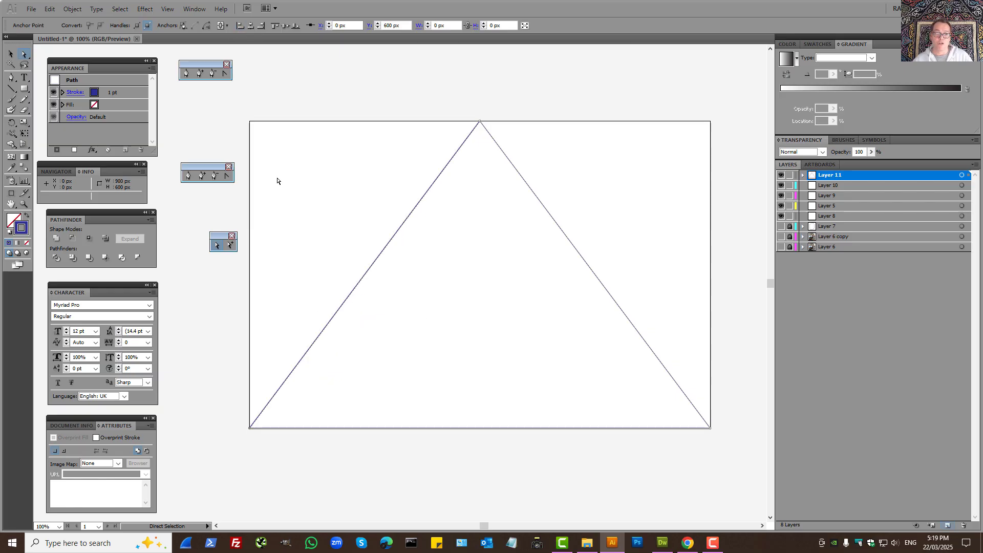
left_click(259, 97)
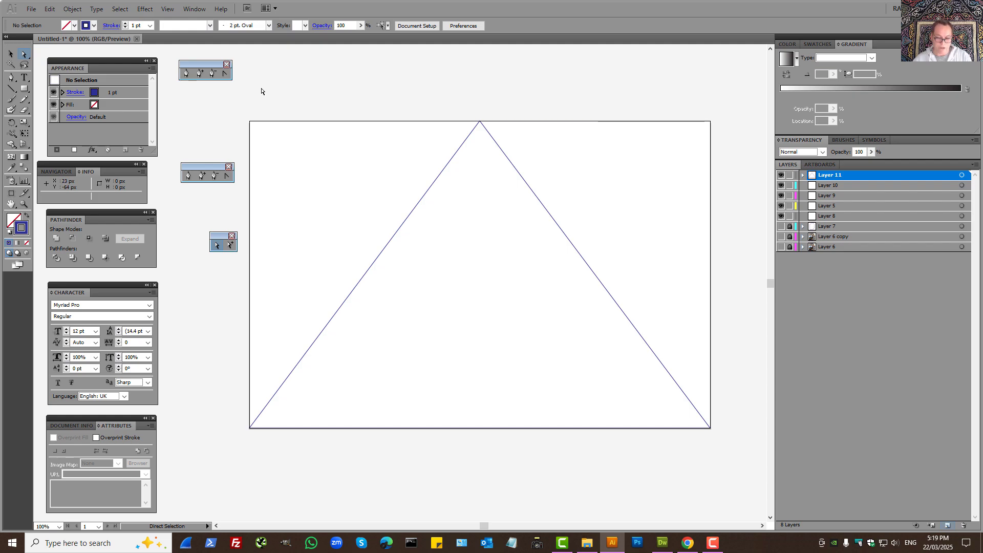
Select the whole triangle with the Selection tool, and clear the selection
key("v")
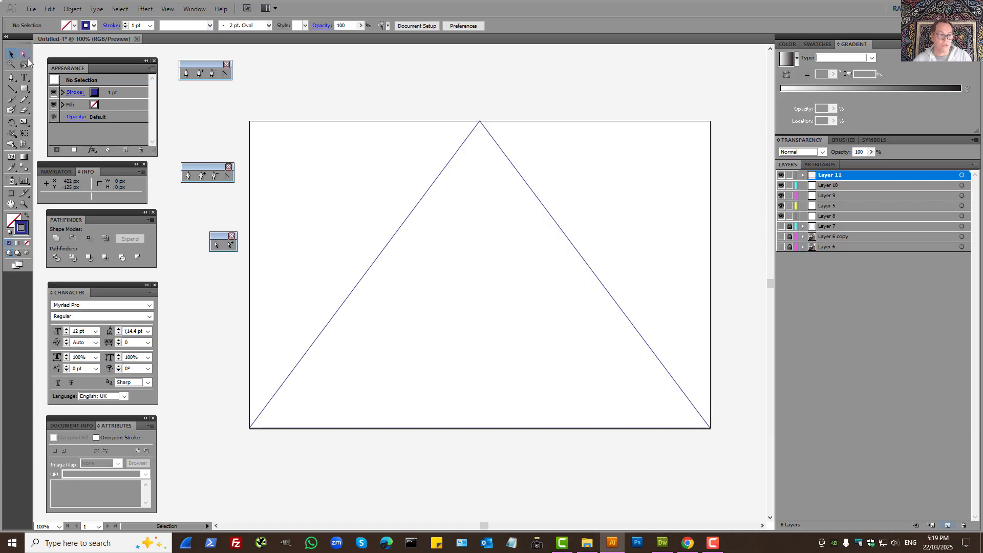
left_click_drag(250, 89, 677, 495)
left_click(263, 94)
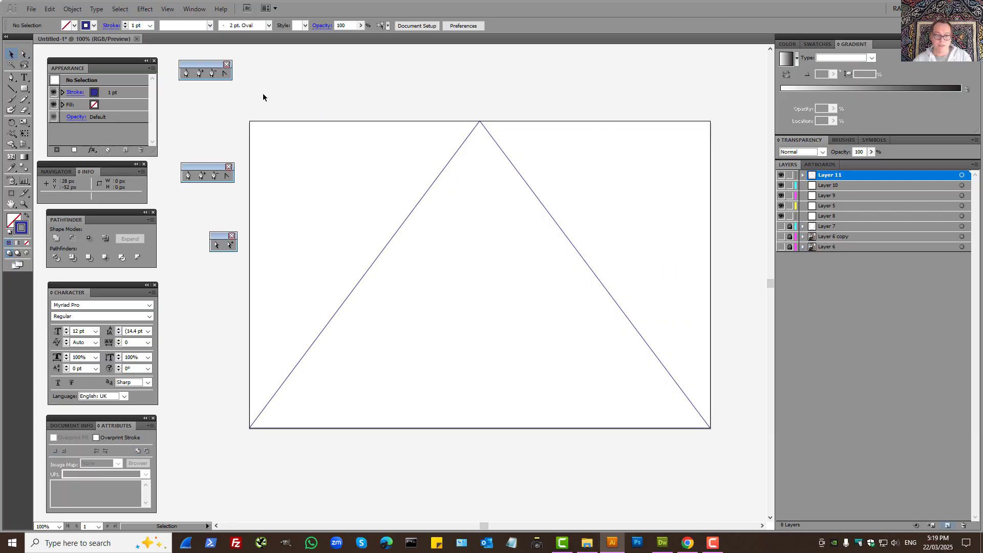
Scale the whole triangle down to about 307.5 by 205 px and move it towards the middle of the artboard
left_click_drag(263, 95, 607, 513)
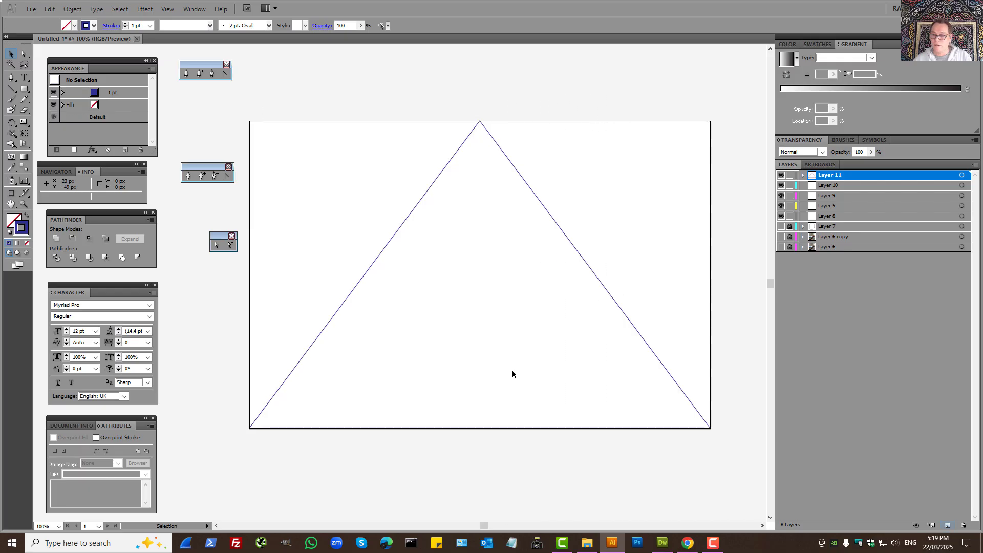
left_click(962, 176)
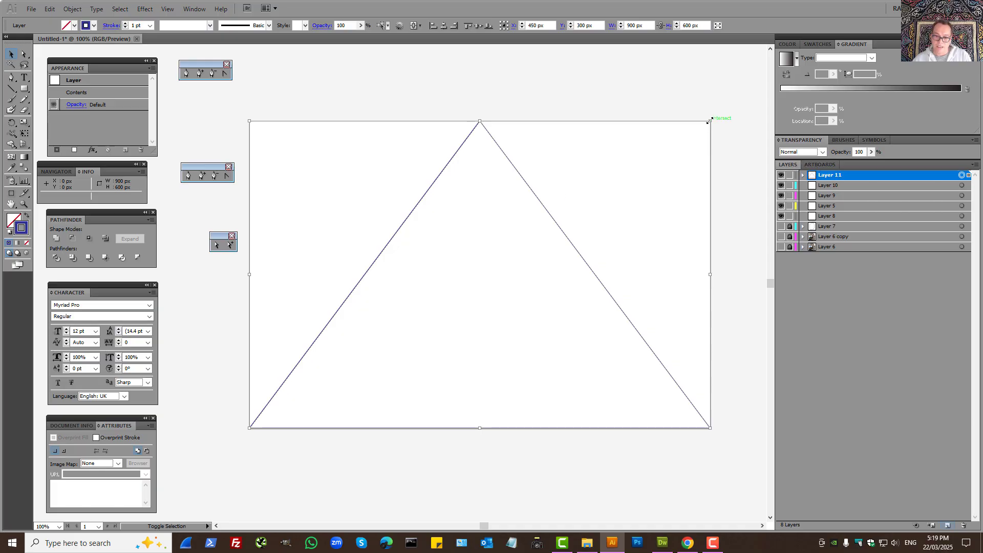
left_click_drag(710, 121, 541, 325)
left_click_drag(334, 392, 448, 259)
left_click_drag(216, 302, 469, 493)
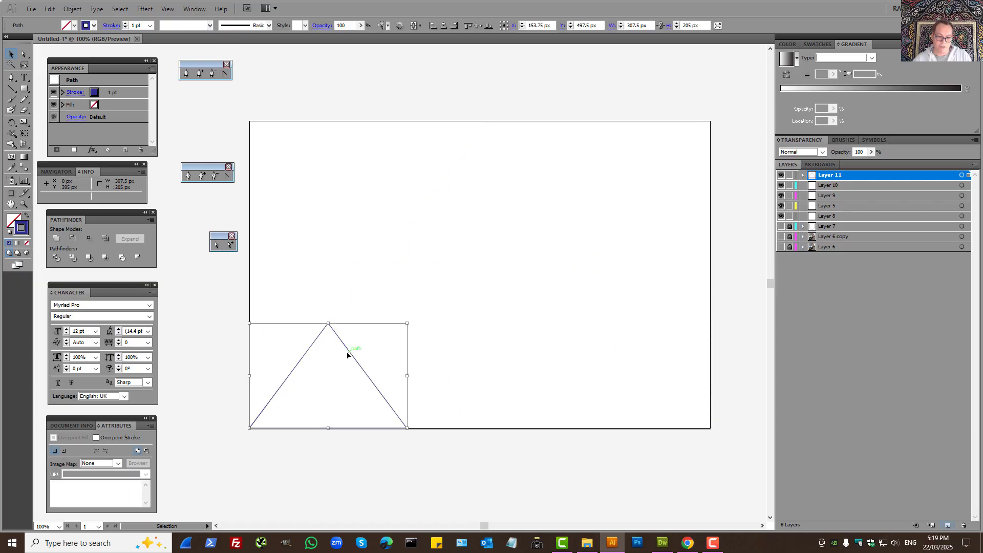
left_click_drag(347, 354, 442, 280)
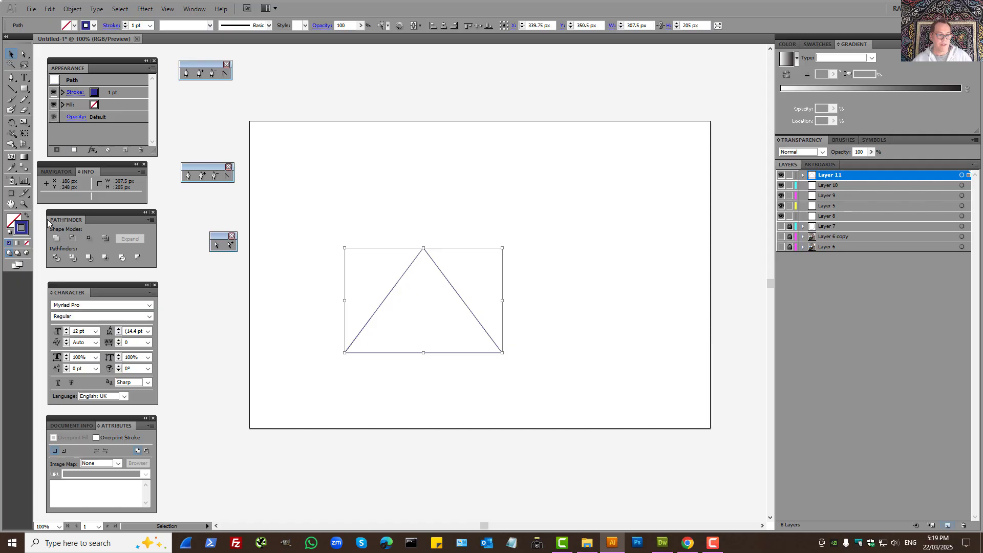
Swap the triangle's fill and stroke to give it a solid blue fill without a stroke, keeping it selected
left_click(27, 218)
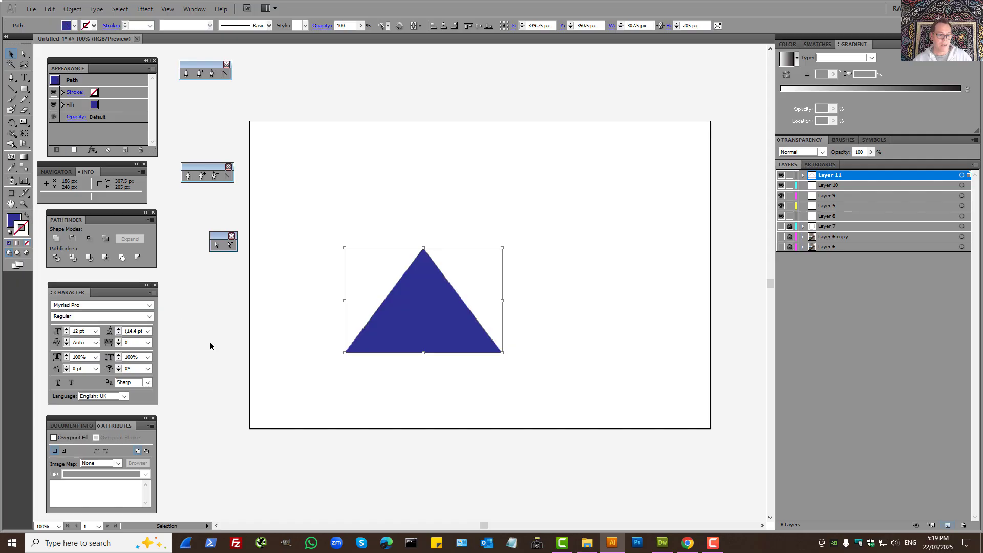
left_click(312, 349)
left_click_drag(318, 204, 555, 404)
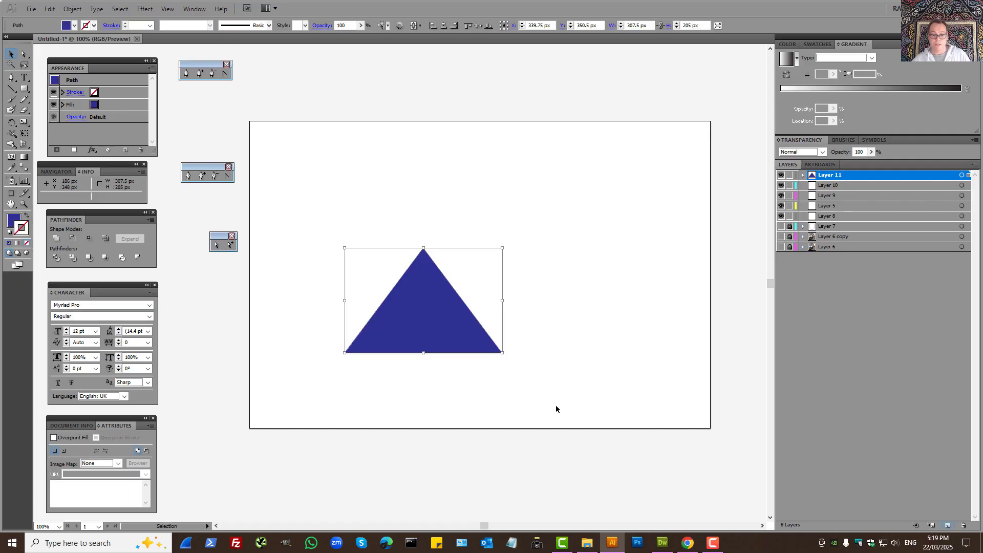
Give the blue triangle a 7 pt magenta stroke and reselect the whole shape
left_click(112, 96)
left_click(135, 93)
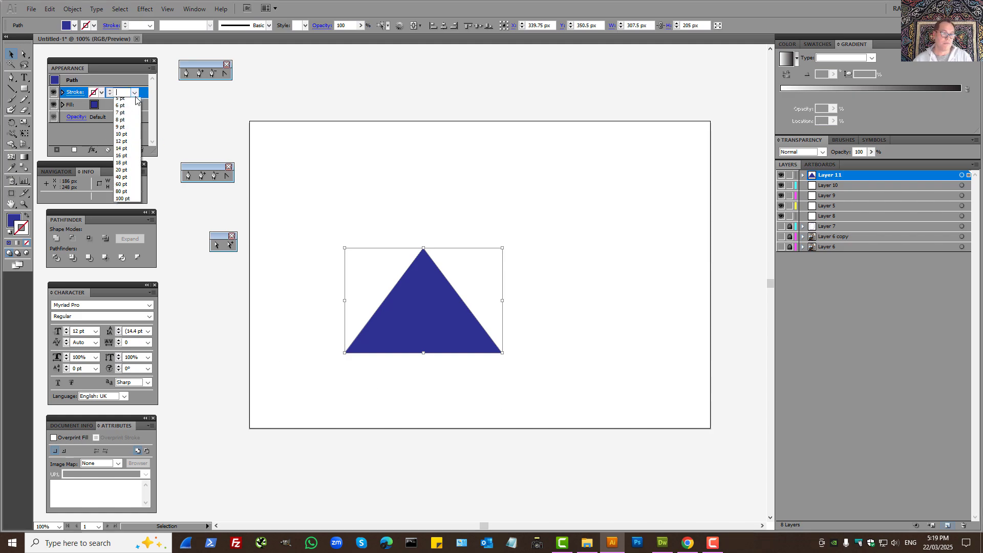
left_click(121, 166)
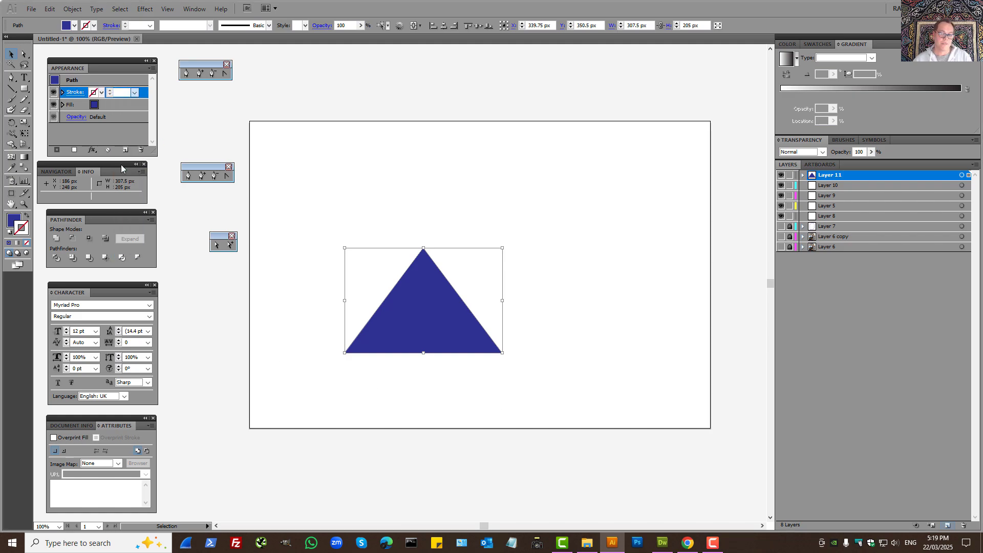
left_click(101, 93)
left_click(67, 102)
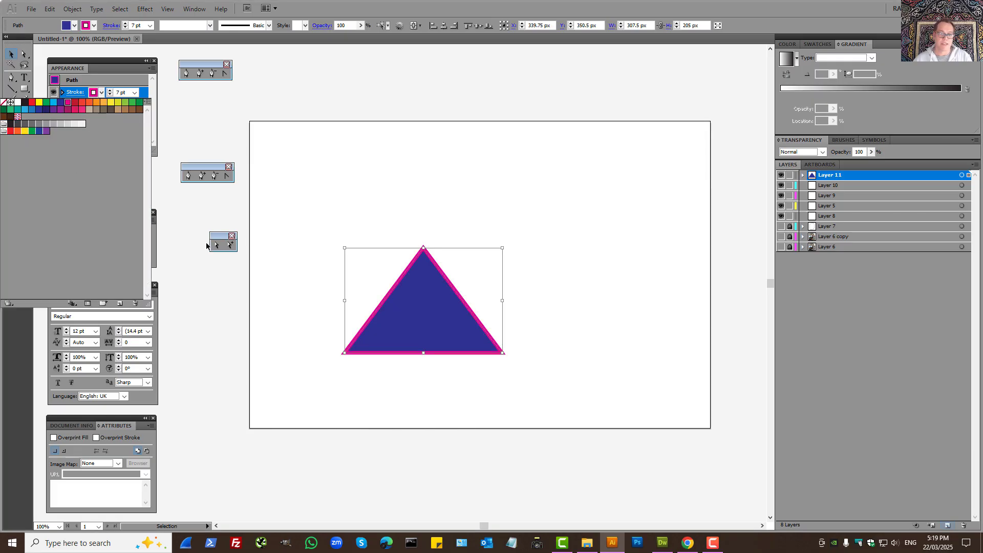
left_click(519, 220)
left_click(514, 336)
left_click_drag(311, 192, 597, 475)
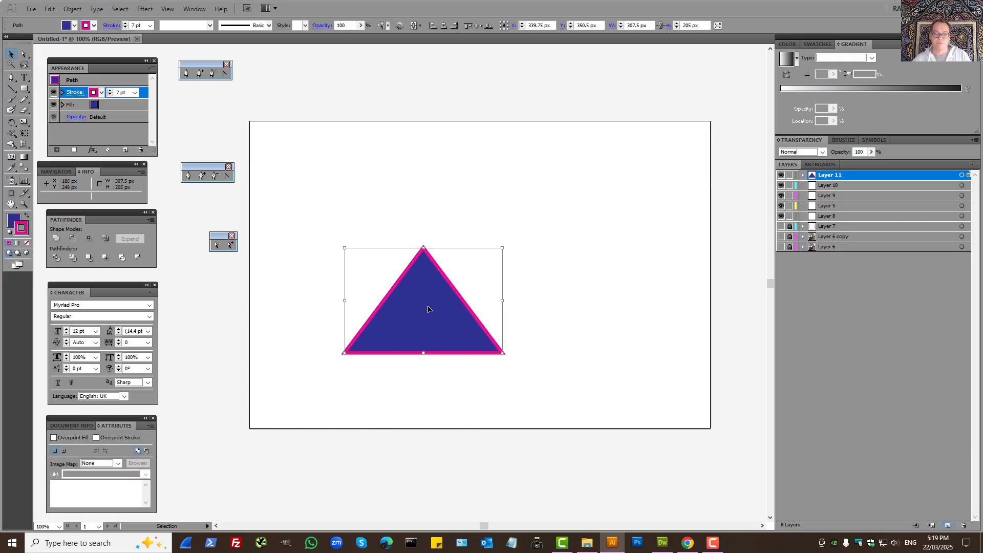
Place a copy of the triangle above and to the right of the original, and delete that copy
left_click_drag(428, 310, 586, 213)
left_click(564, 389)
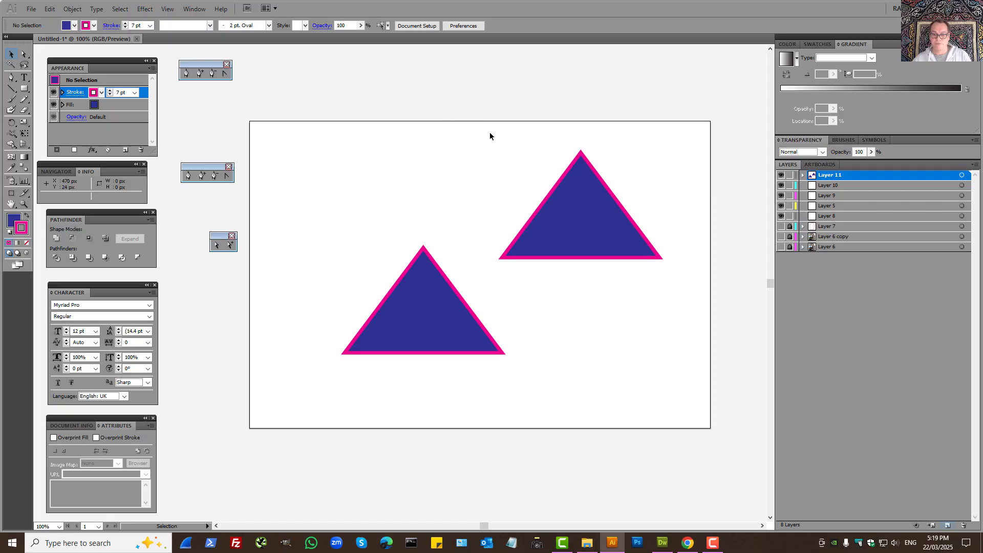
left_click_drag(490, 136, 699, 293)
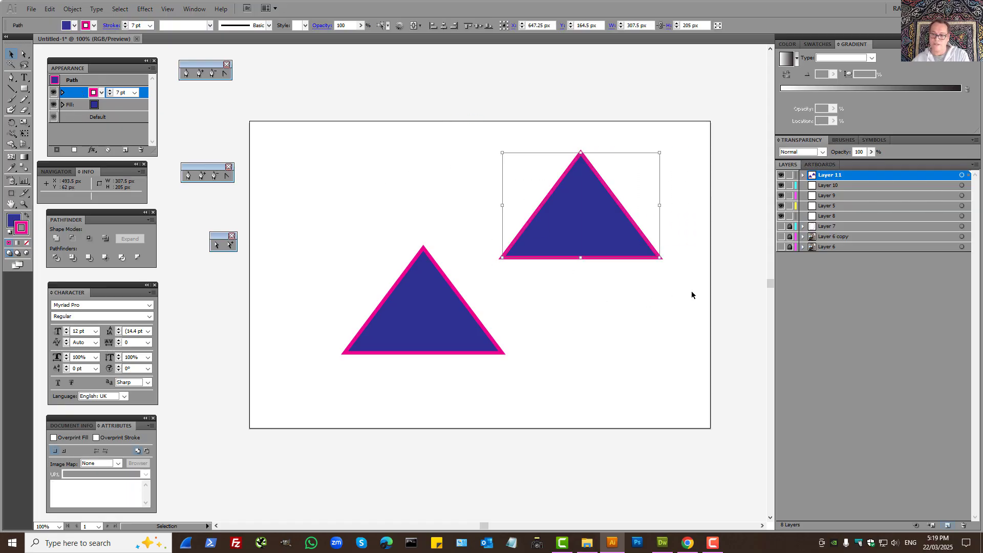
key("Delete")
Move Layer 11 directly below Layer 8 and duplicate it, locking and hiding the original layer
left_click_drag(840, 177, 827, 221)
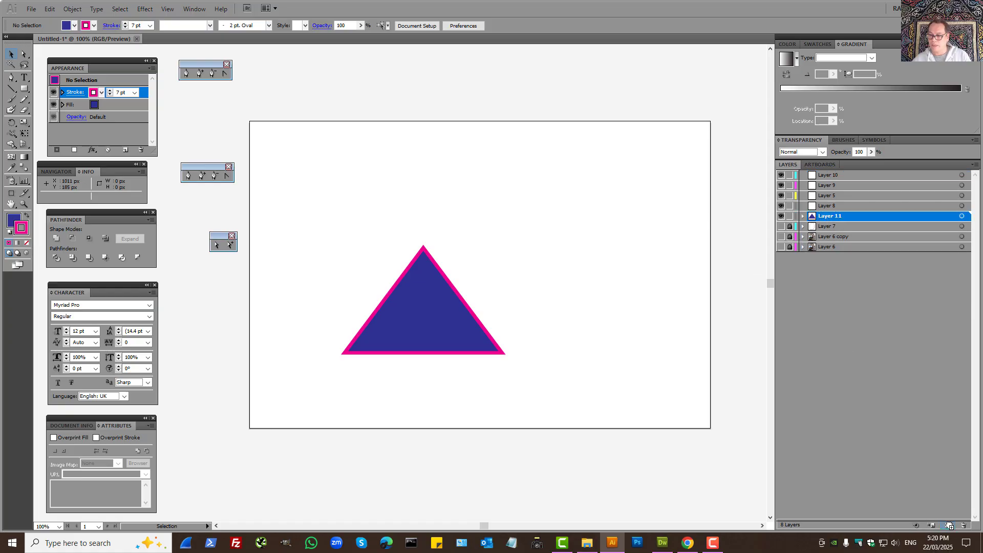
left_click_drag(949, 526, 949, 526)
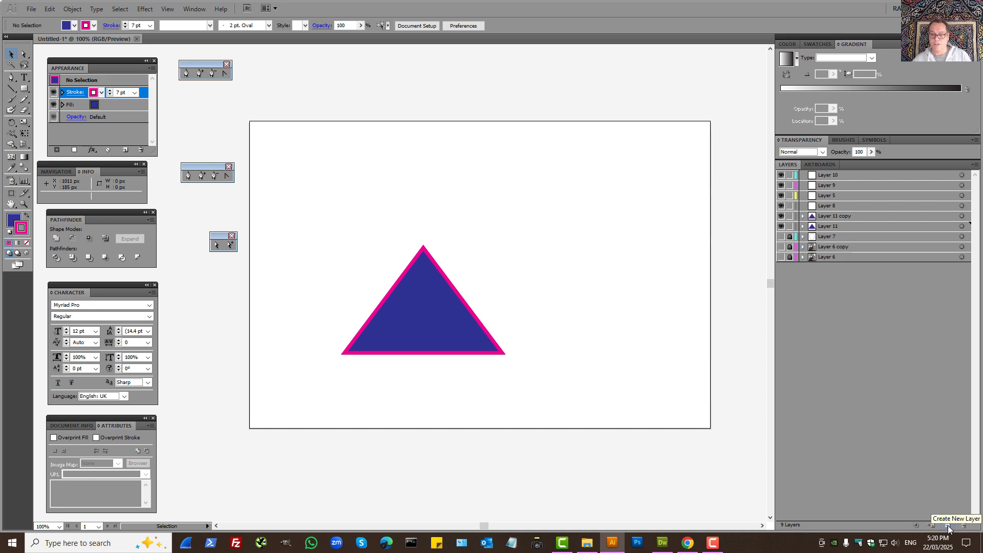
left_click(790, 226)
left_click(781, 225)
Duplicate the Layer 11 copy layer, and lock and hide the layer it was copied from
left_click(828, 215)
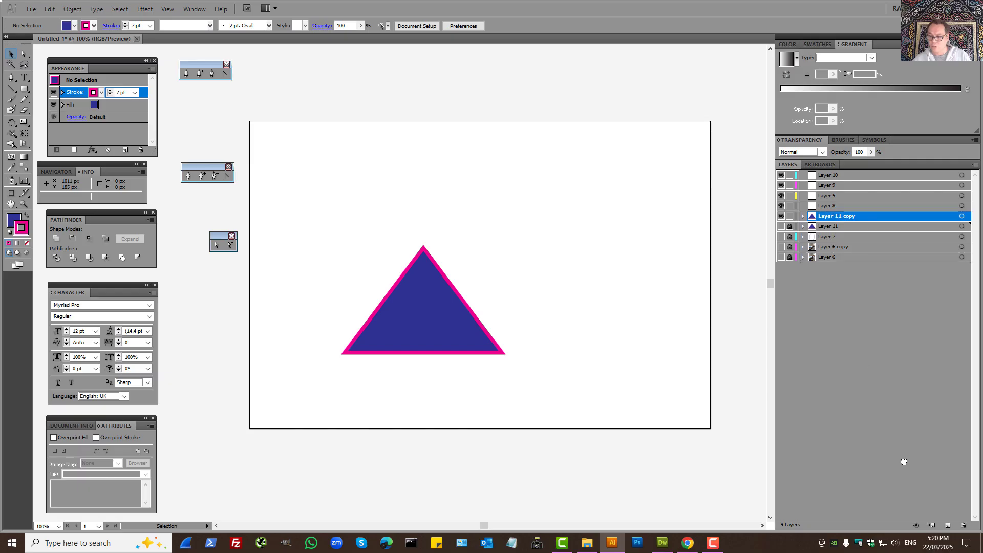
left_click_drag(904, 462, 948, 524)
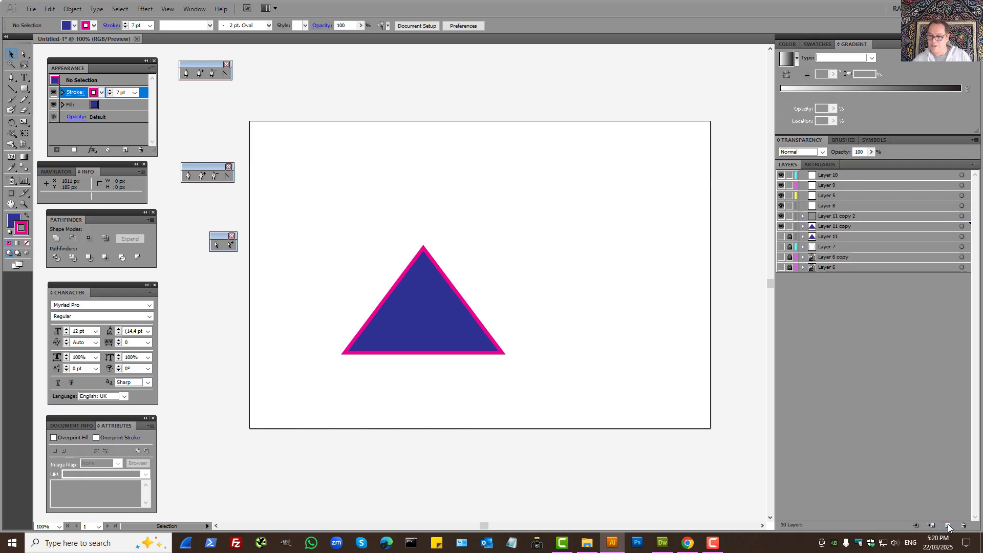
left_click(781, 227)
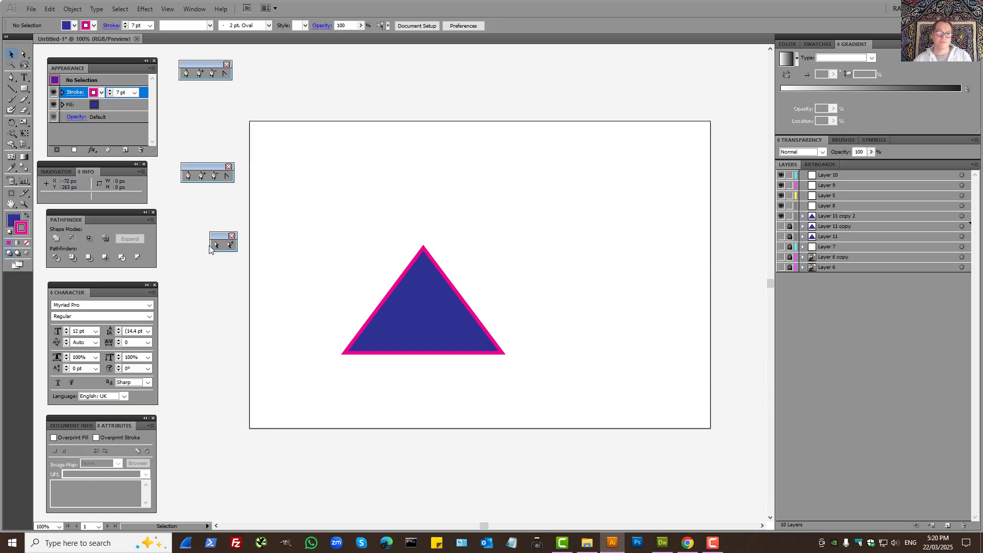
Add two anchor points along the triangle's right side with the Add Anchor Point tool
left_click(203, 177)
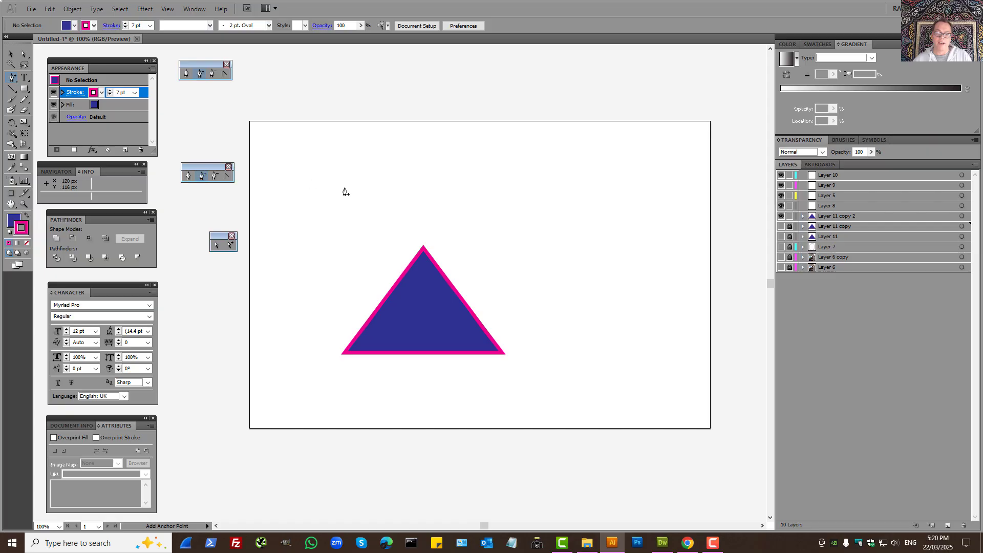
left_click(450, 284)
left_click(476, 319)
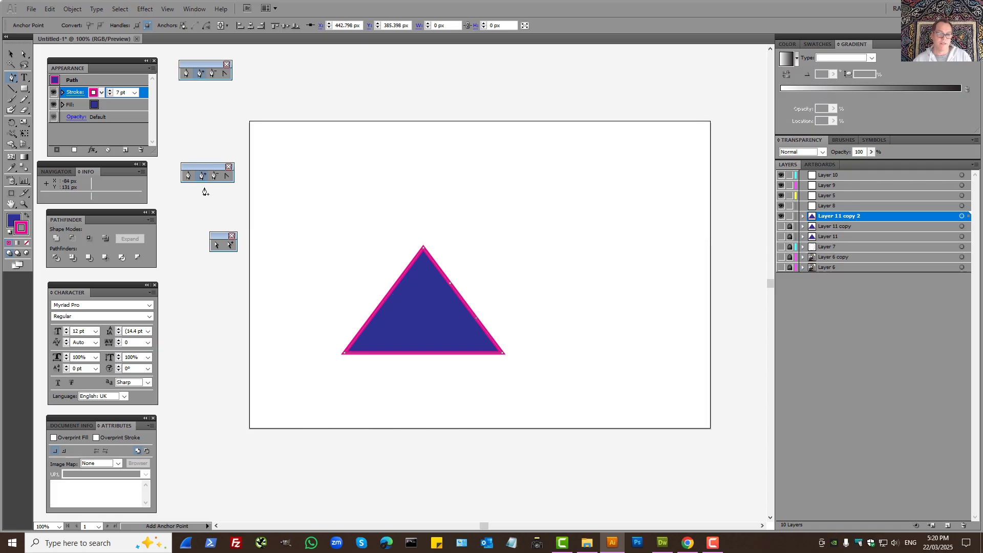
Move the upper added anchor inward to form a notch and the lower one upward to form a second peak, and deselect
left_click(218, 245)
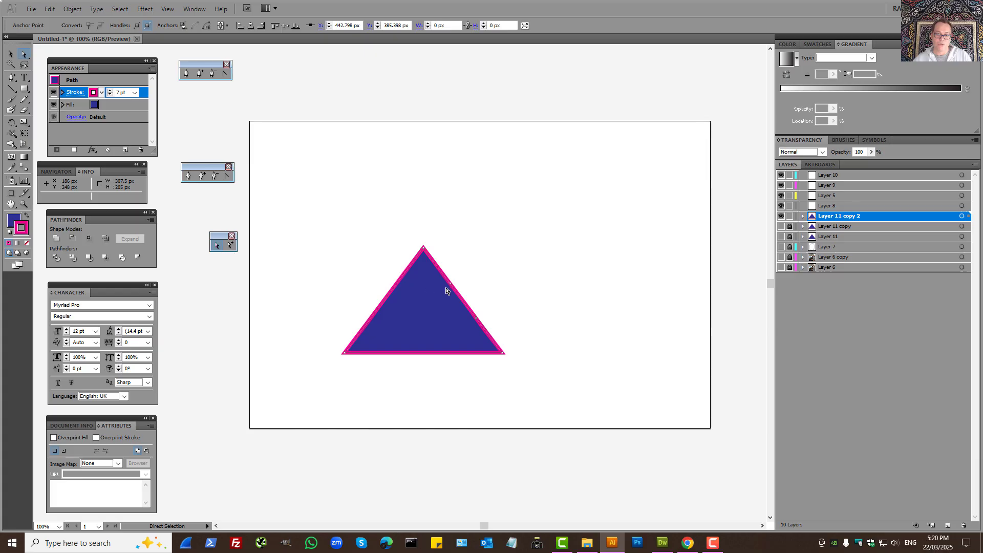
left_click_drag(451, 287, 413, 319)
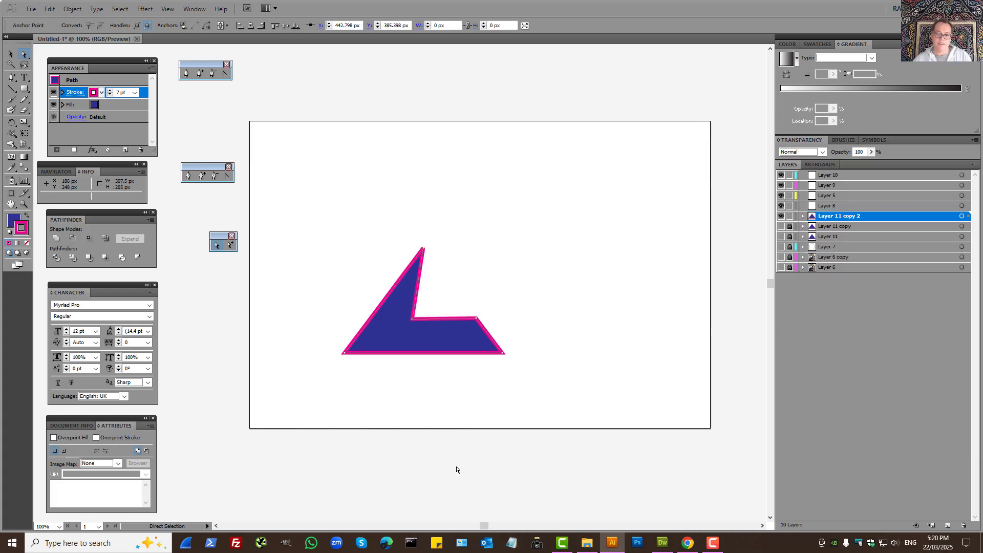
left_click_drag(477, 319, 458, 265)
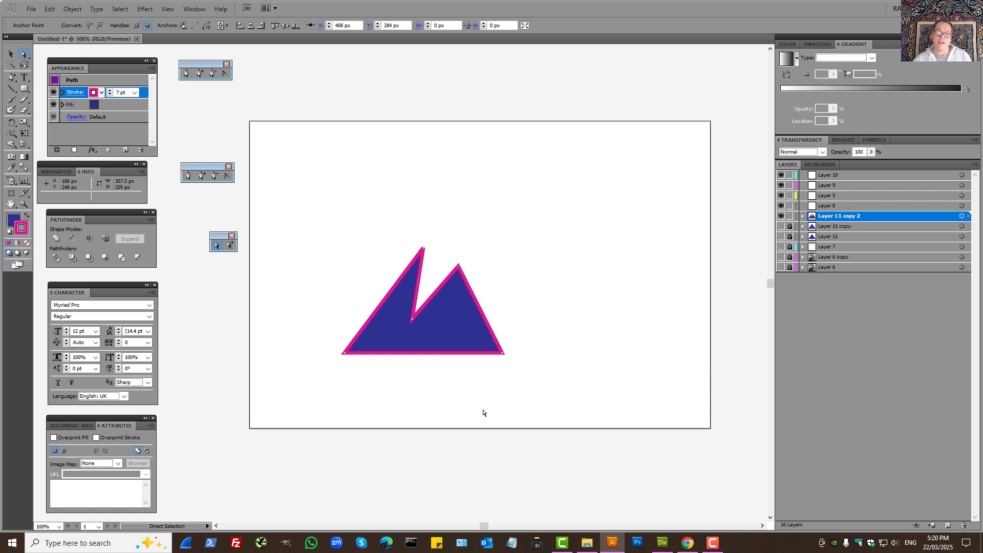
left_click(483, 413)
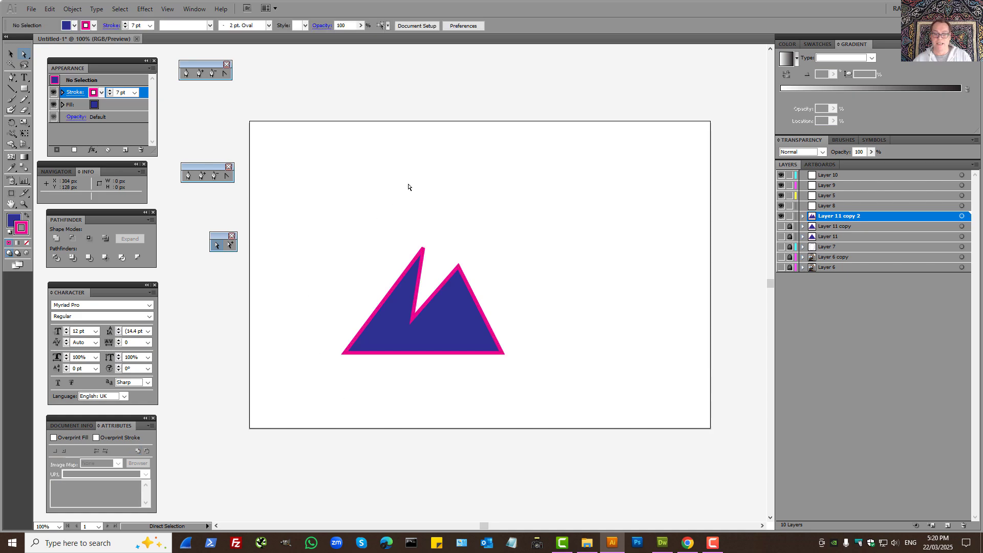
Select the entire two-peaked shape and delete it from the Layer 11 copy 2 layer
left_click_drag(334, 204, 576, 436)
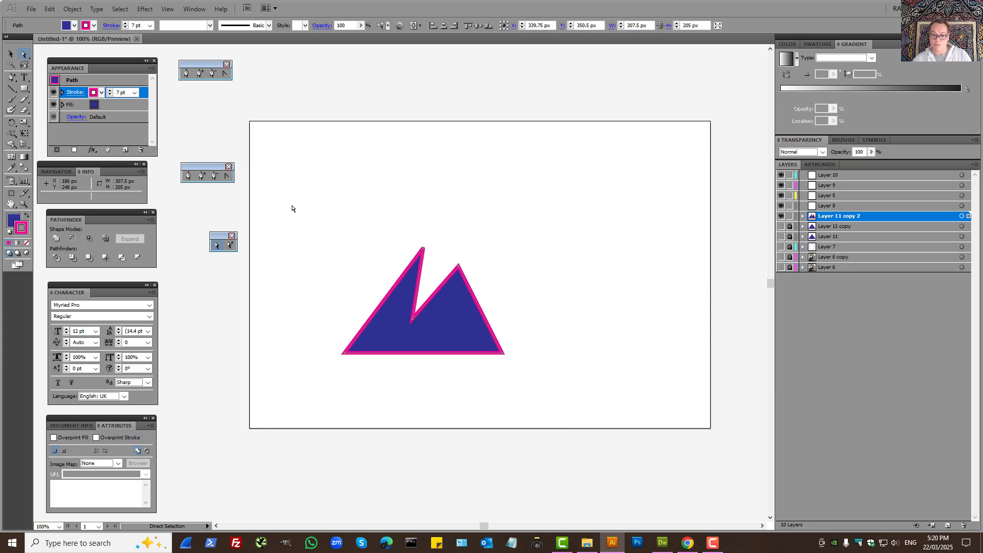
left_click_drag(293, 208, 561, 405)
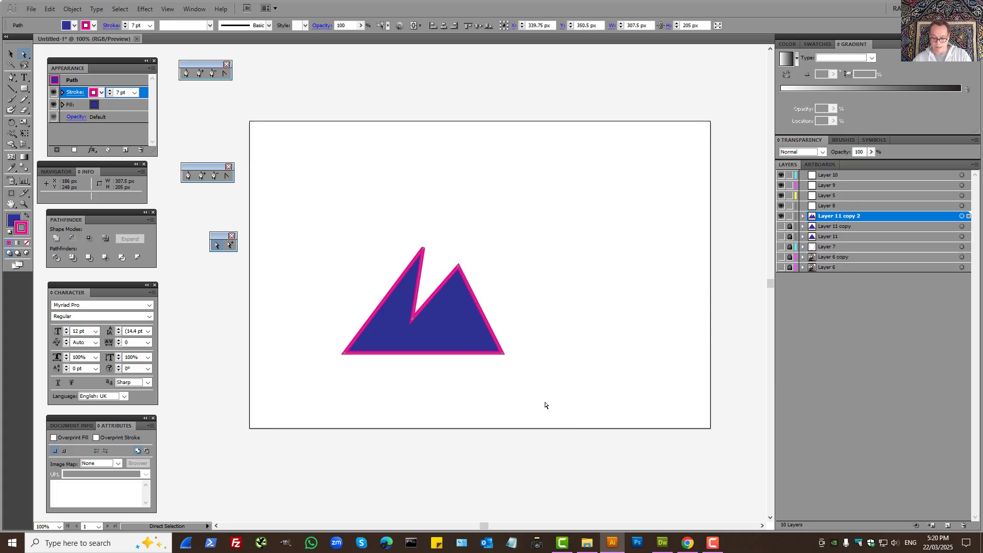
key("Delete")
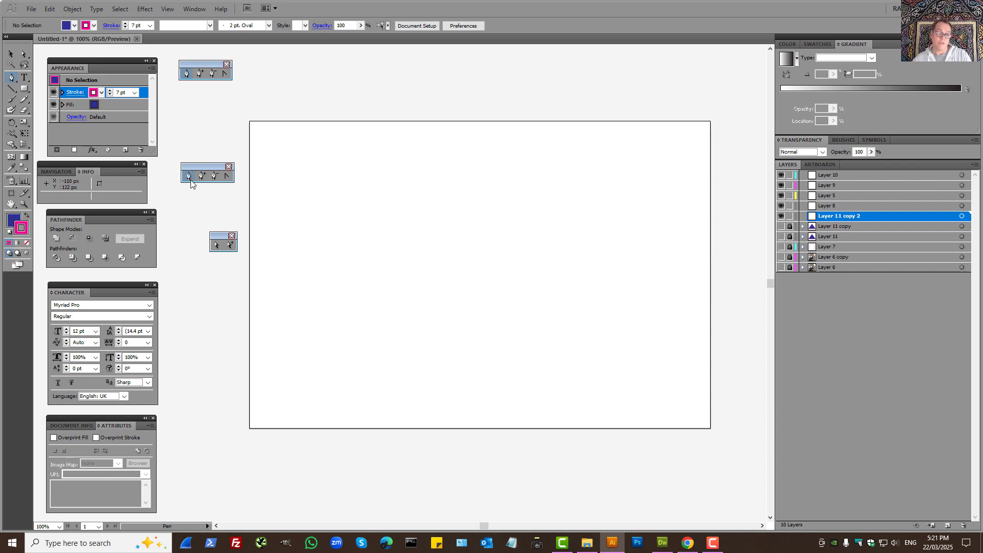
Draw an open wavy path of three curved segments across the artboard with the Pen tool, about 791 px wide and 172 px high
left_click(273, 233)
left_click_drag(404, 208, 465, 253)
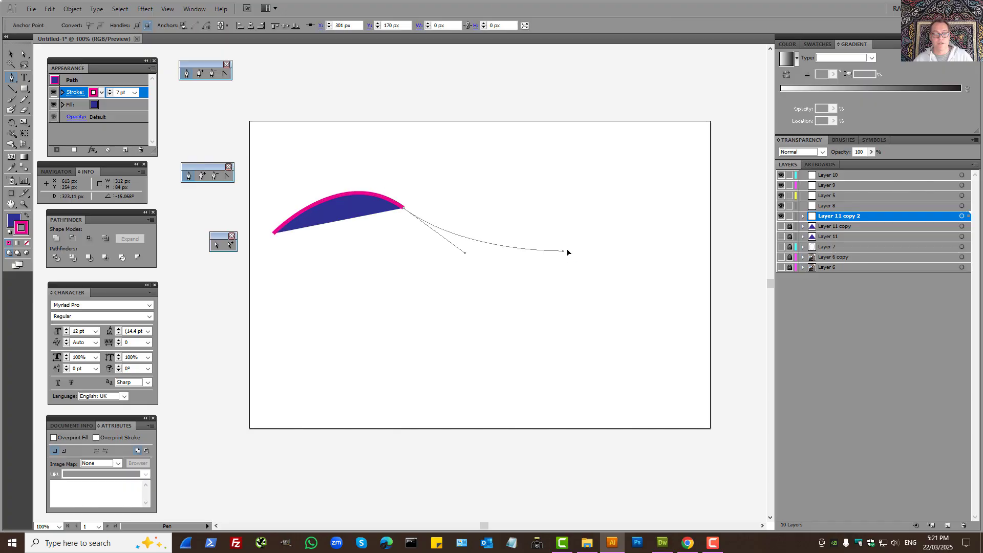
left_click_drag(564, 252, 661, 234)
left_click_drag(679, 185, 730, 223)
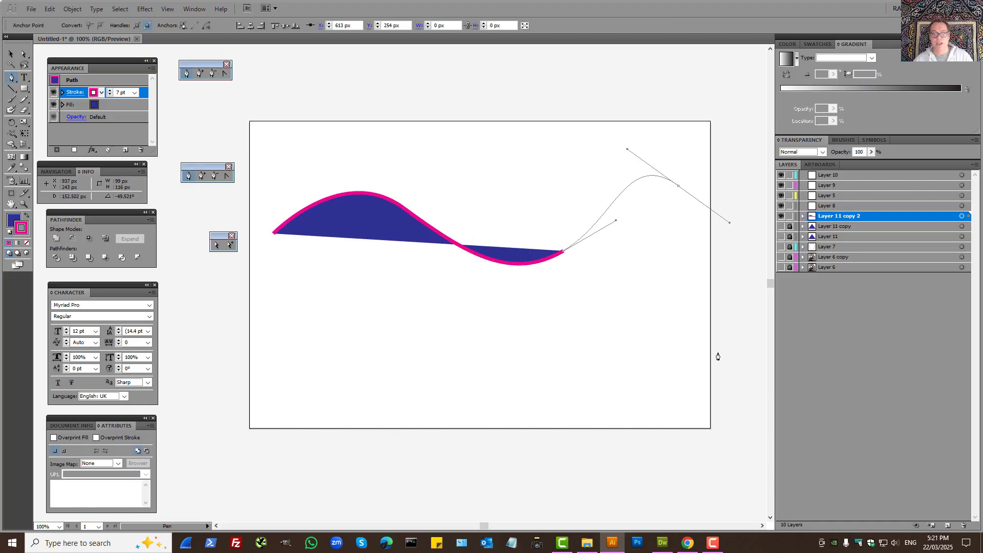
Set the wavy path's fill to None, keeping its magenta stroke
left_click(16, 222)
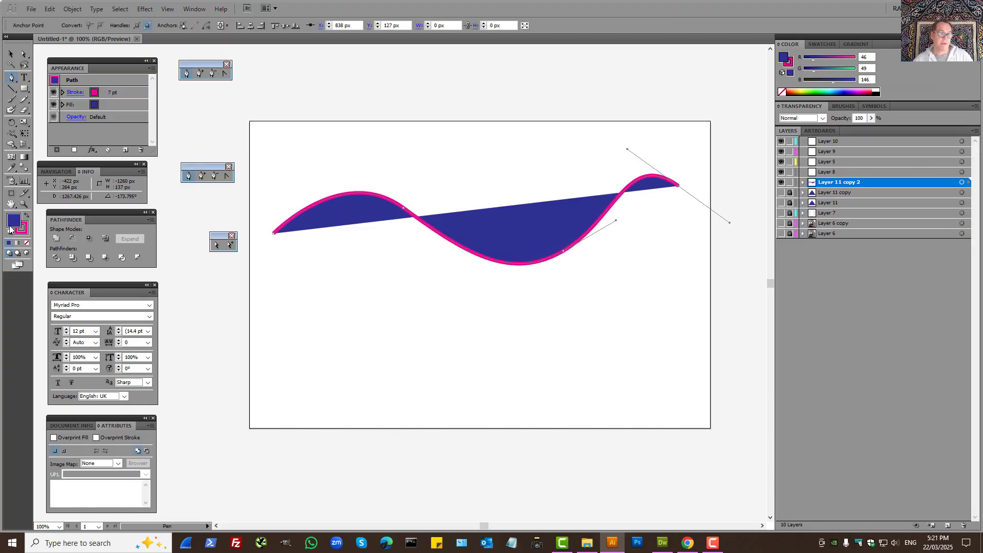
left_click(107, 105)
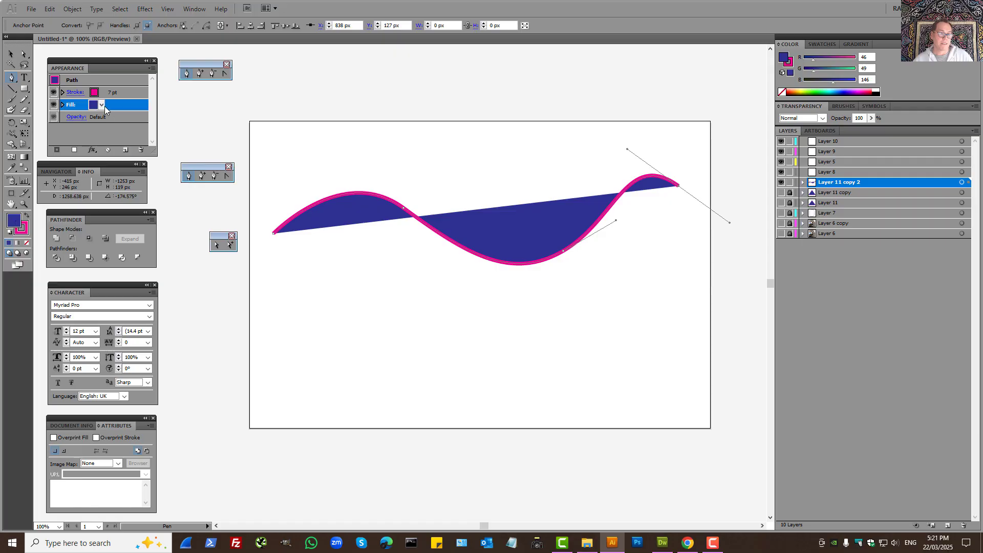
left_click(102, 105)
left_click(4, 115)
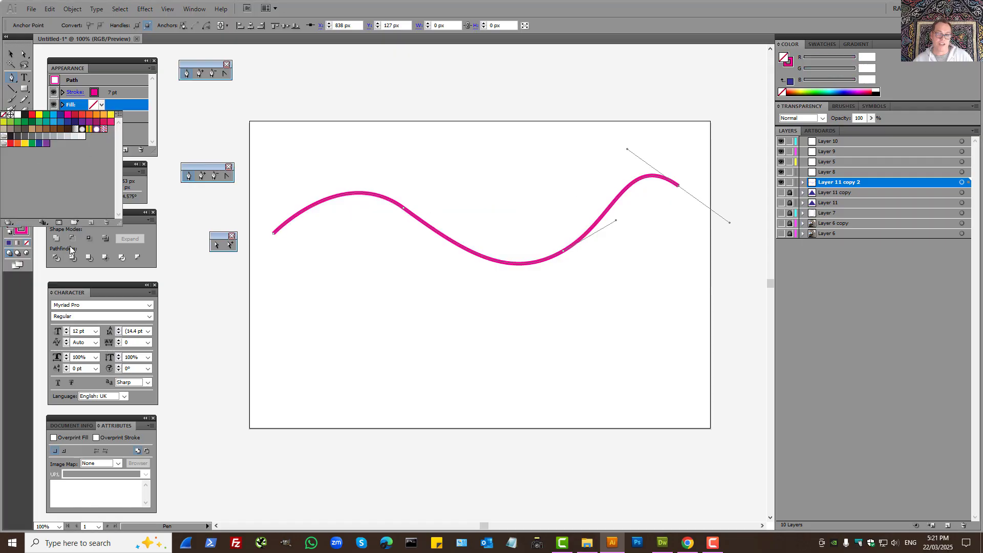
left_click(94, 76)
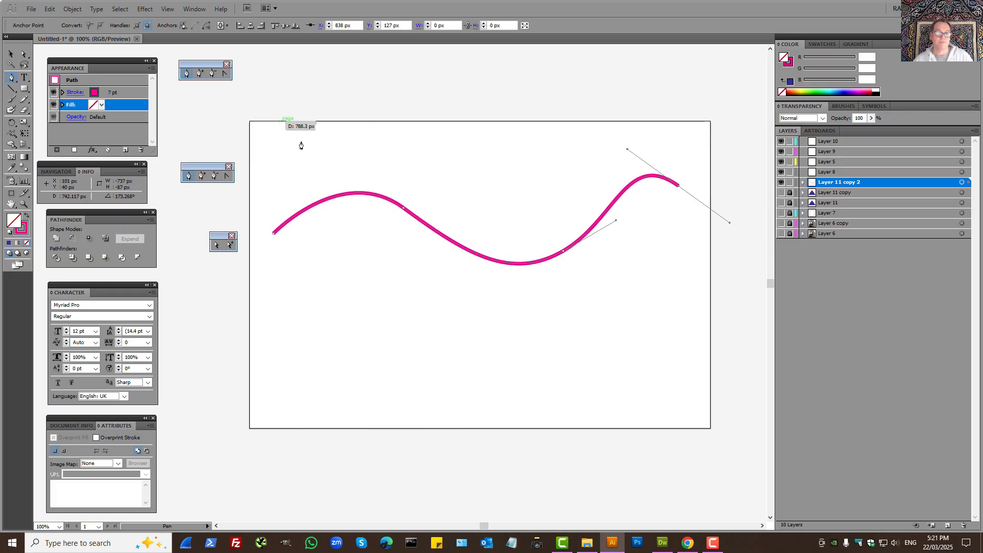
Switch to the Selection tool and set the wavy path's stroke weight to 1 pt
left_click(11, 55)
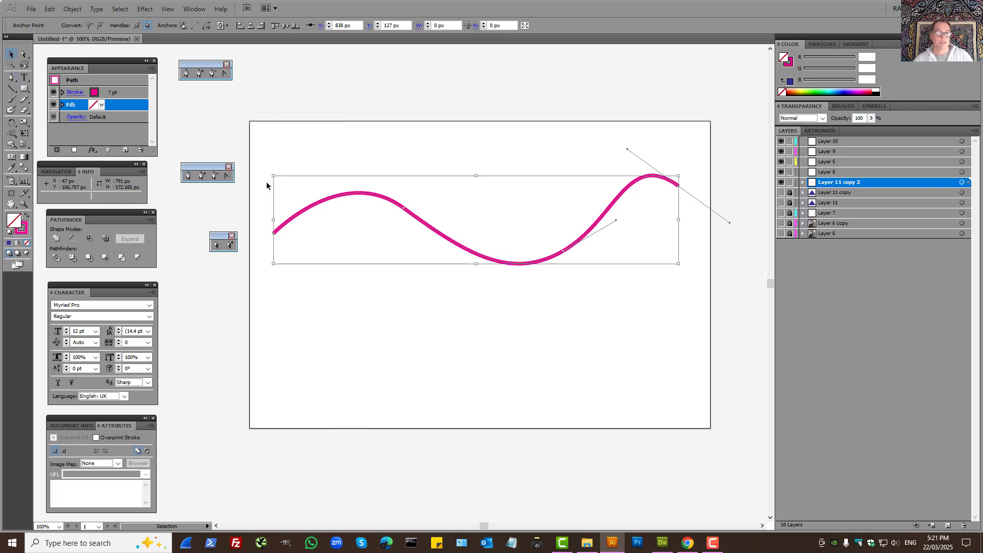
left_click(114, 93)
left_click(134, 92)
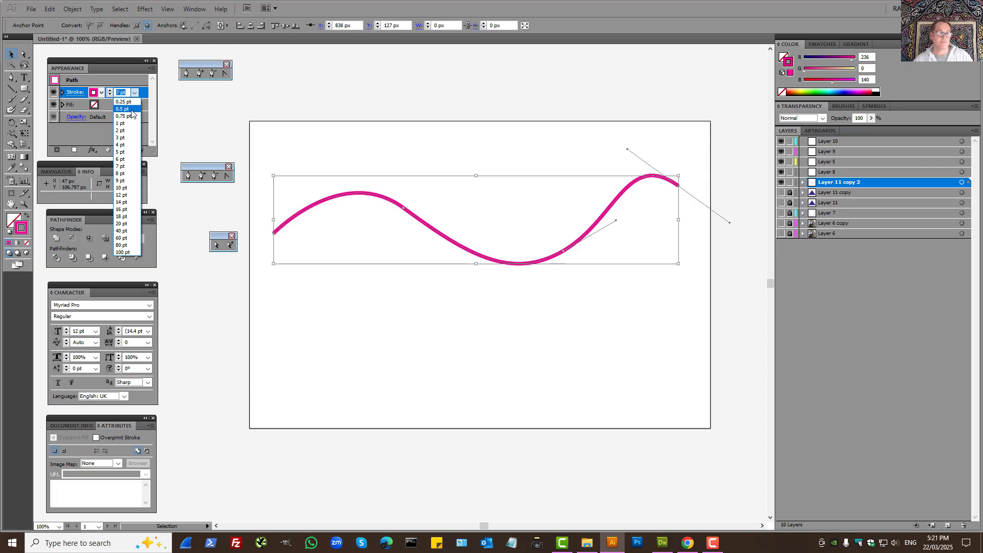
left_click(125, 123)
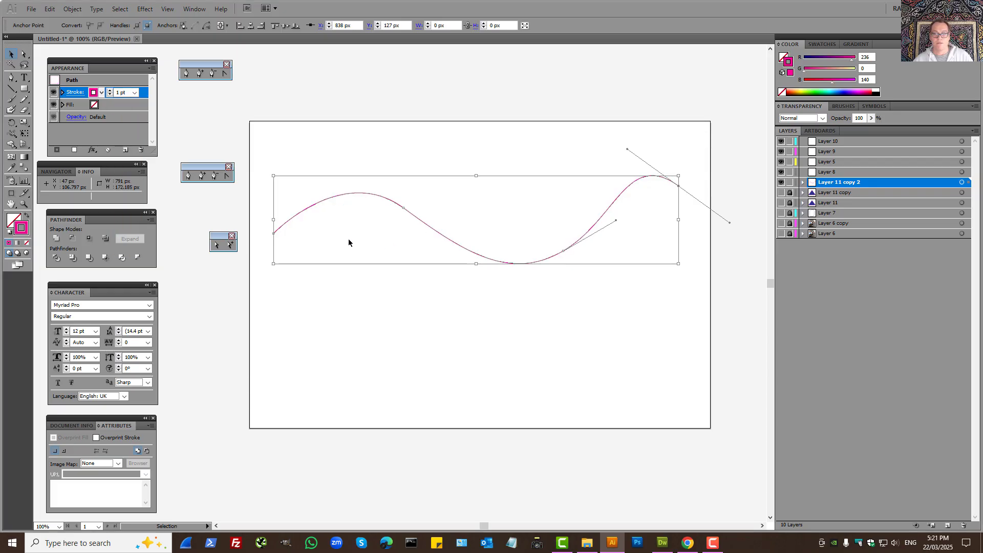
Draw a second open wavy path of four curved segments on Layer 8 with the Pen tool, crossing the first wave
left_click(447, 285)
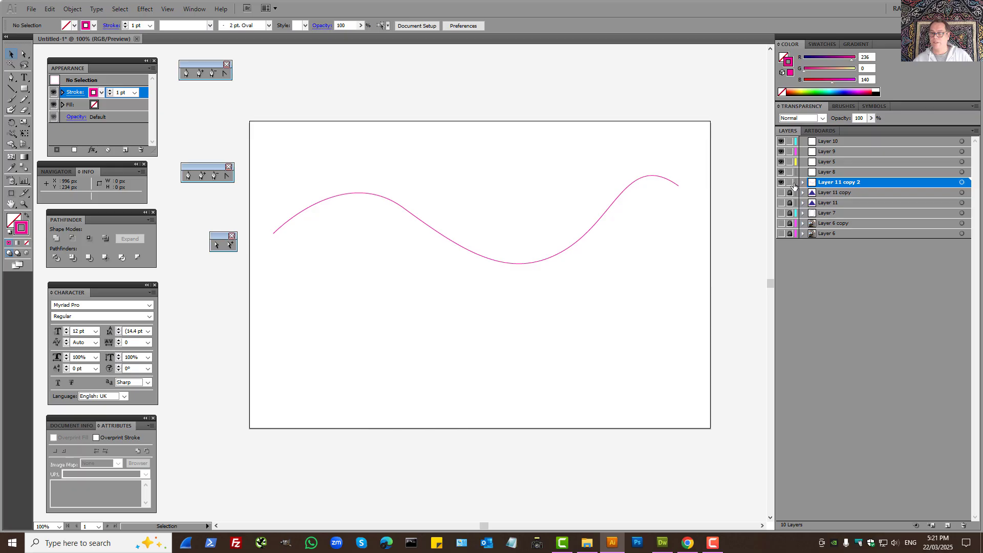
left_click(830, 172)
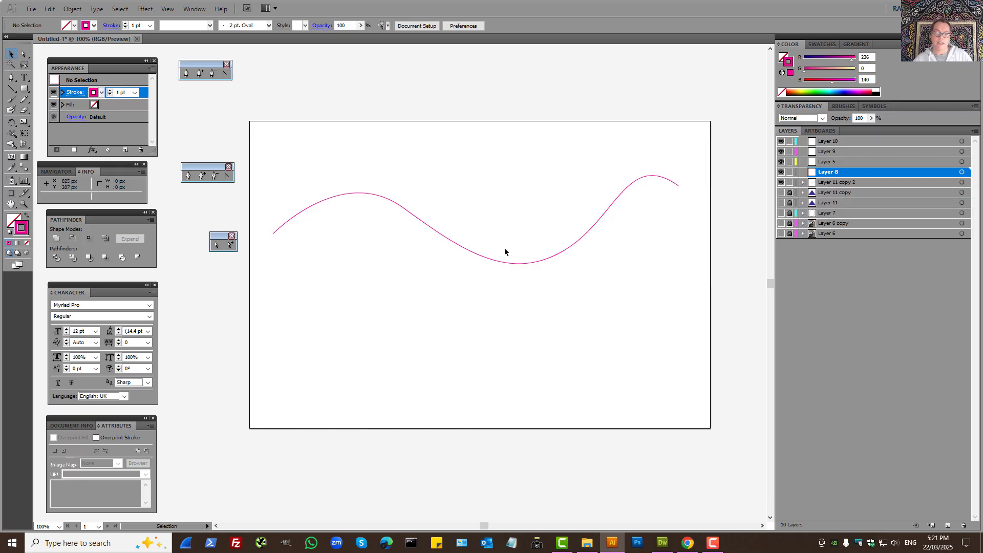
left_click(189, 176)
mouse_move(289, 183)
left_mouse_down()
mouse_move(360, 233)
mouse_move(447, 237)
left_mouse_up()
left_click_drag(506, 227, 551, 245)
left_click_drag(620, 245, 710, 197)
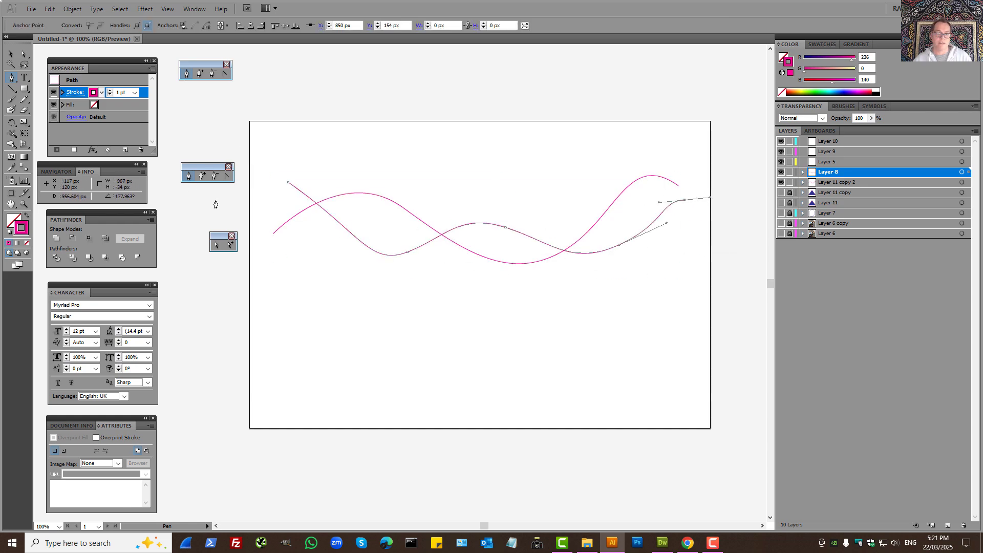
Draw a third open wavy path of four curved segments on Layer 5 with the Pen tool, crossing the other two waves
left_click(829, 163)
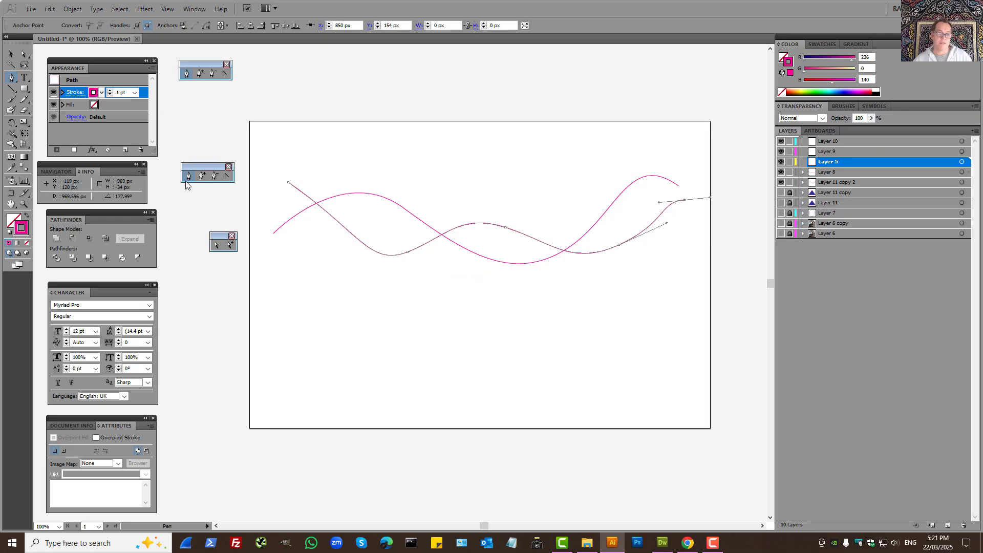
left_click(289, 206)
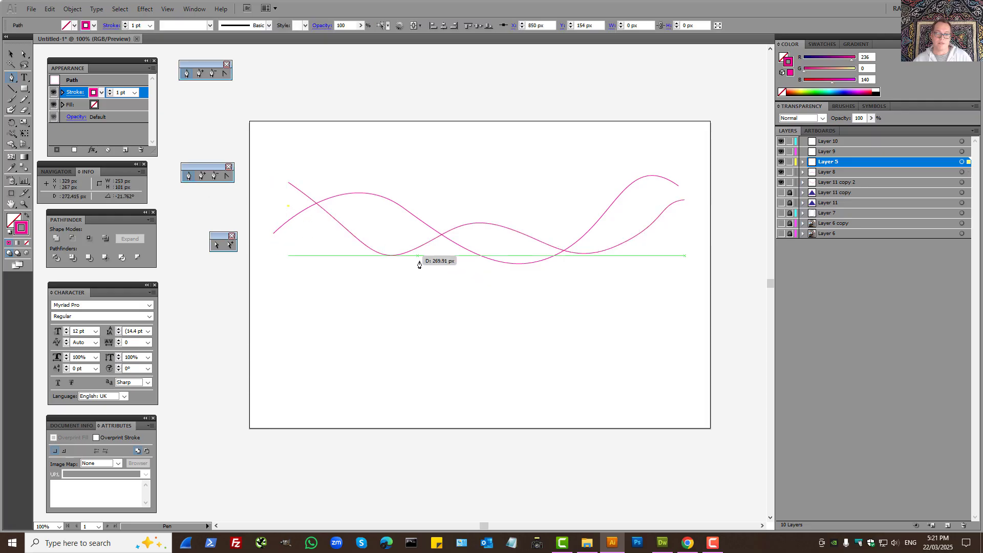
left_click_drag(430, 264, 454, 255)
left_click_drag(507, 209, 546, 232)
left_click_drag(626, 270, 715, 257)
left_click(11, 53)
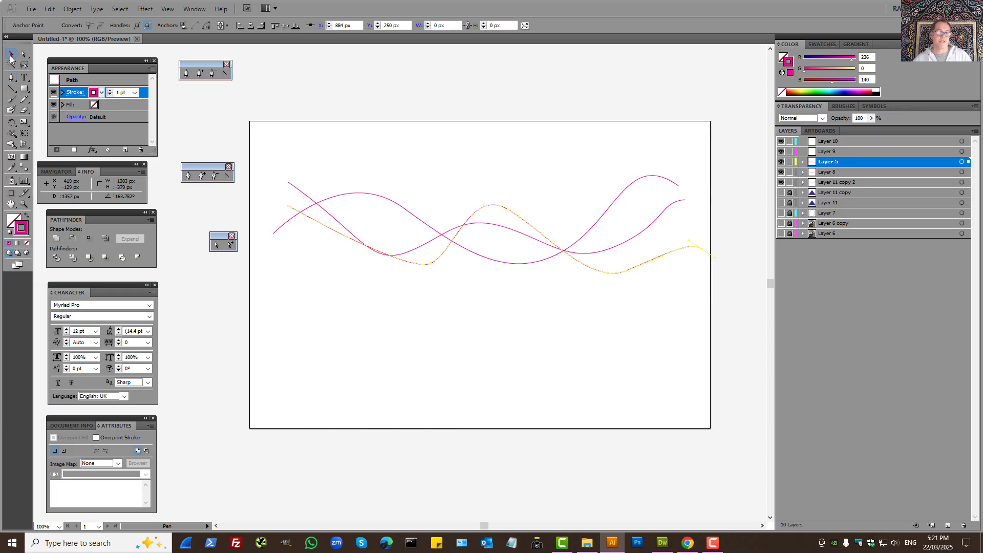
Select all three wavy paths, change Layer 5's highlight colour to Blue, and deselect the paths
key("ctrl+a")
scroll(556, 375, "right", 1)
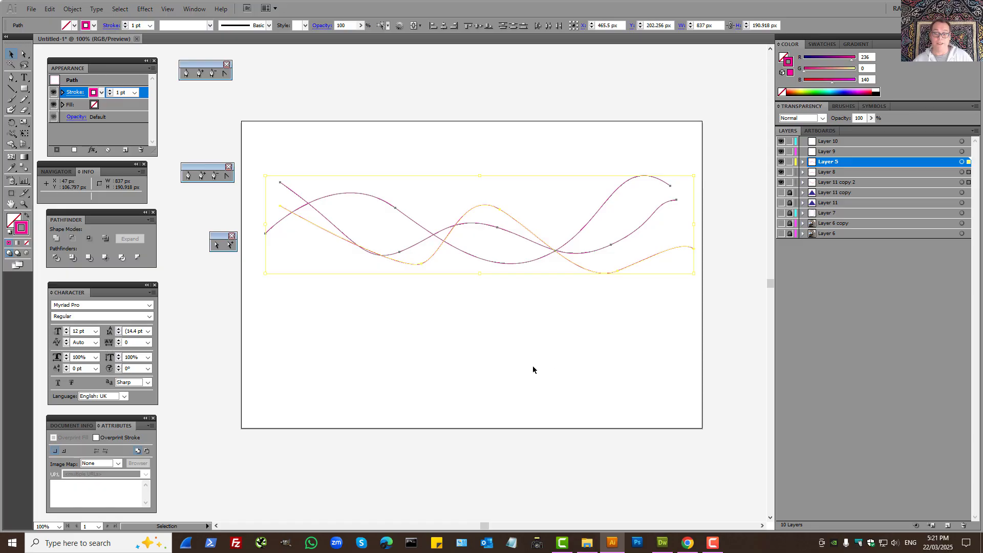
double_click(828, 162)
left_click(461, 257)
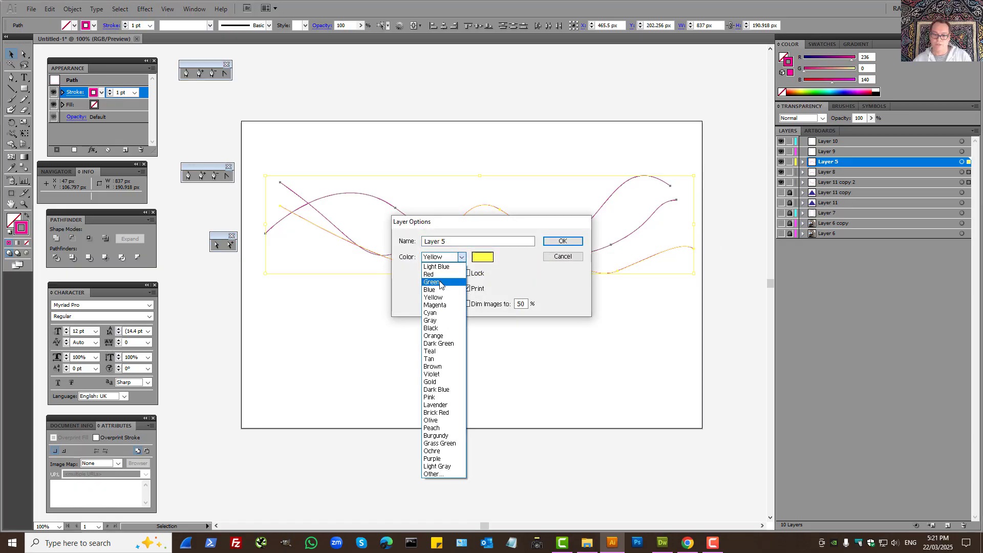
left_click(438, 290)
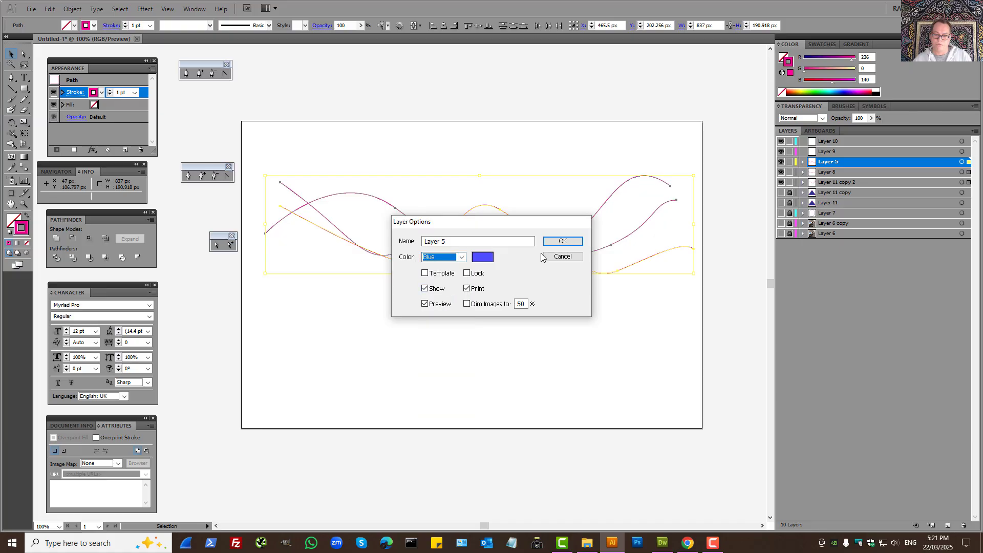
left_click(563, 241)
left_click(488, 323)
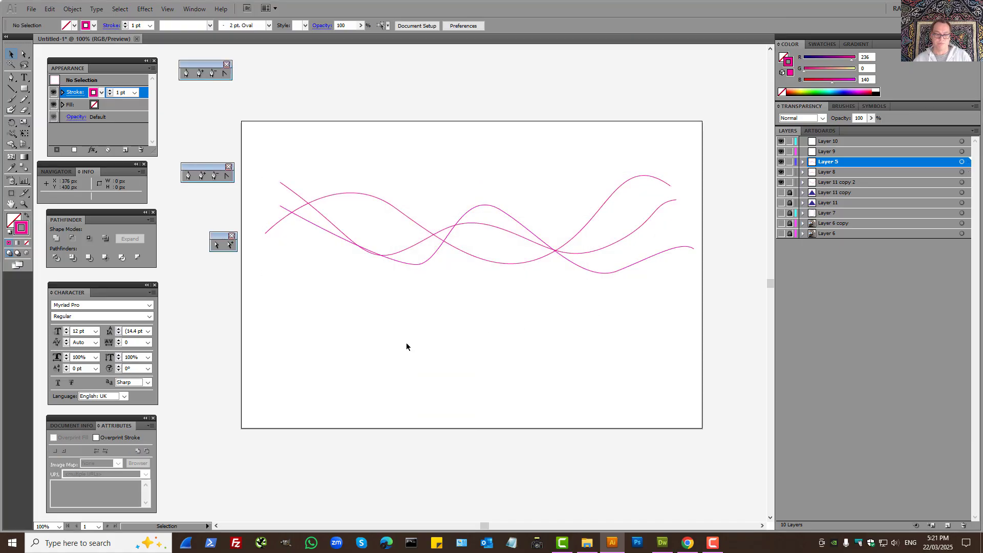
Select all three wavy paths and set the Blend Options spacing to Specified Steps with 28 steps
left_click_drag(251, 128, 626, 325)
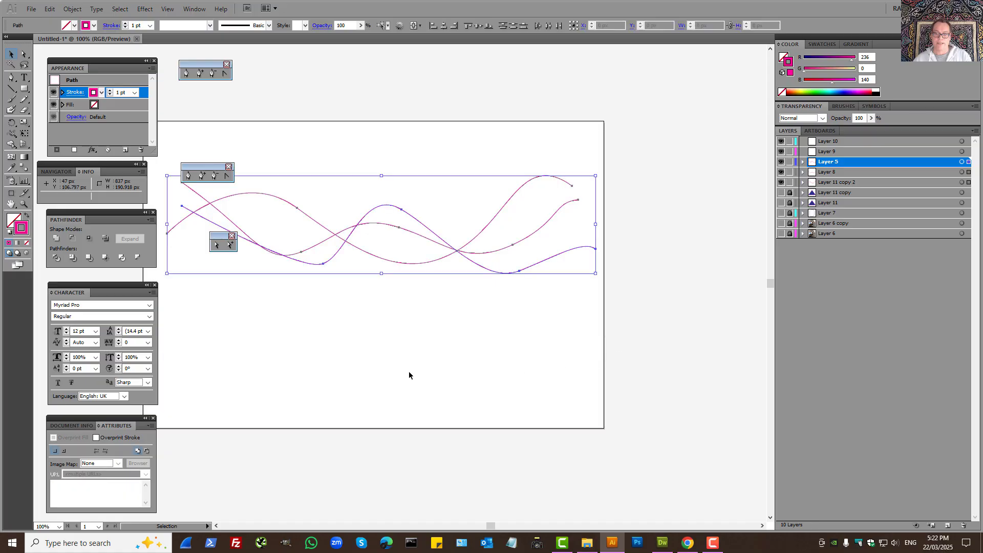
key("space")
left_click_drag(393, 381, 437, 355)
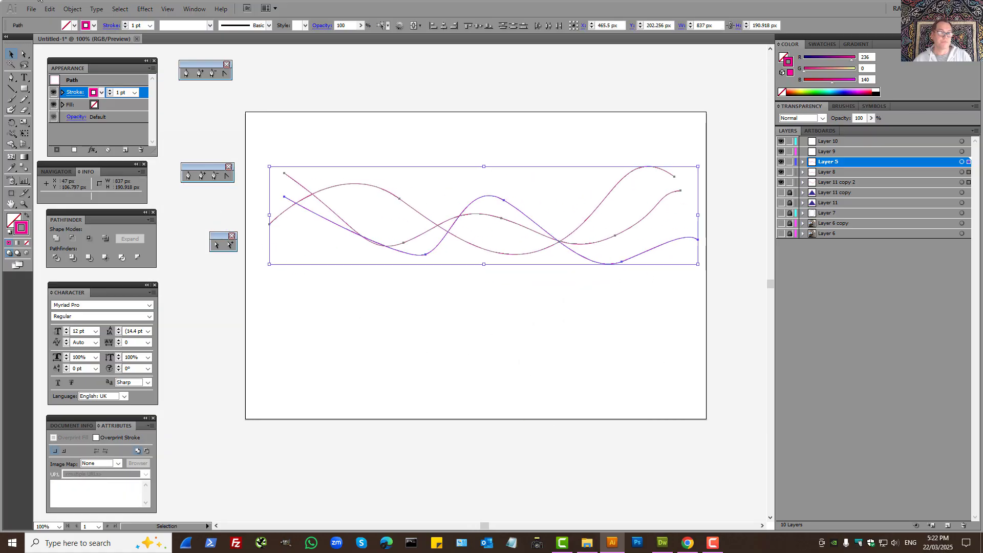
left_click(74, 9)
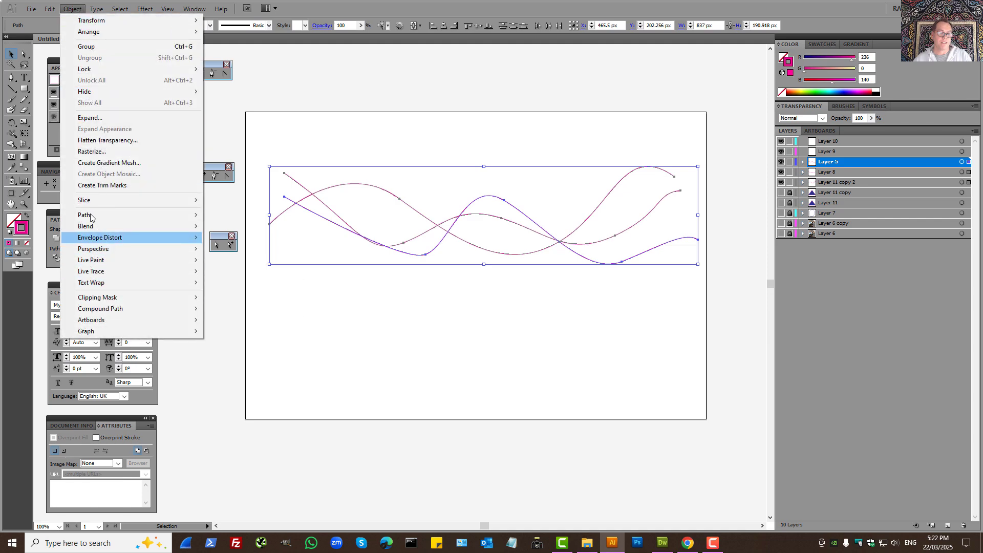
mouse_move(92, 231)
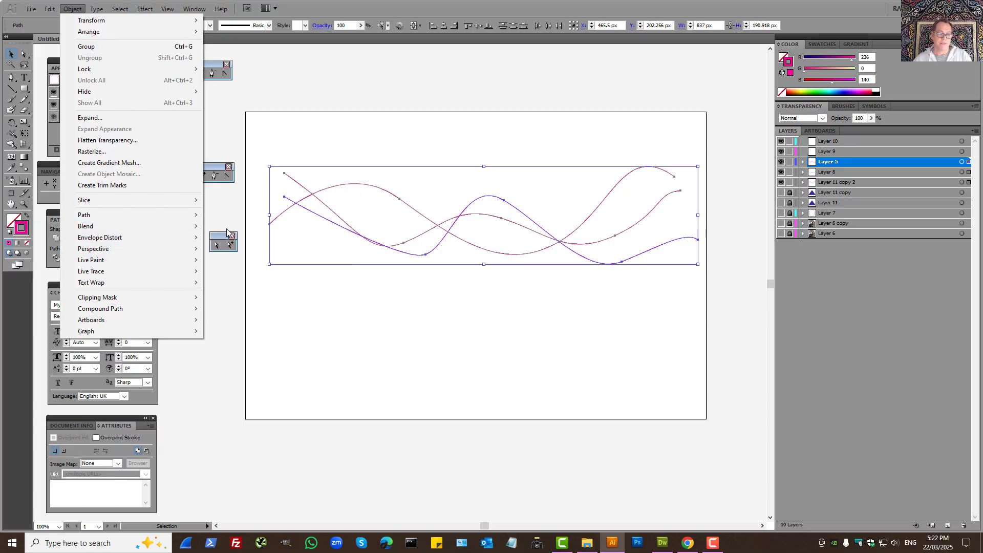
left_click(233, 253)
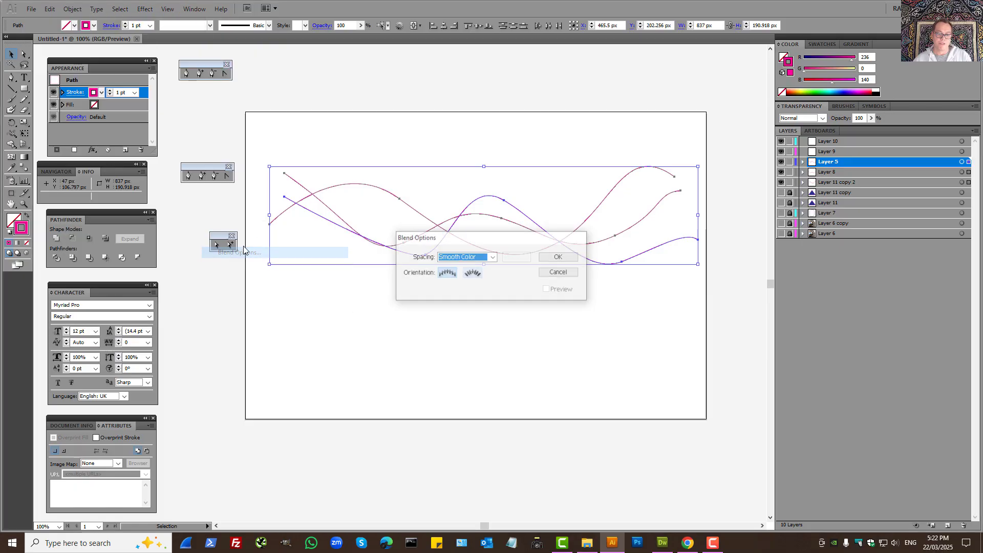
left_click(470, 277)
left_click(492, 257)
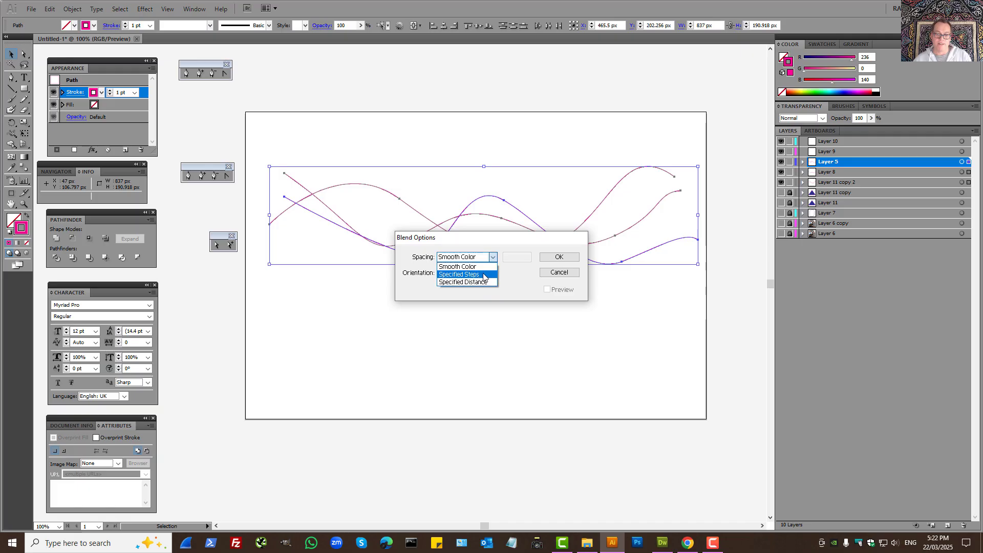
left_click(484, 275)
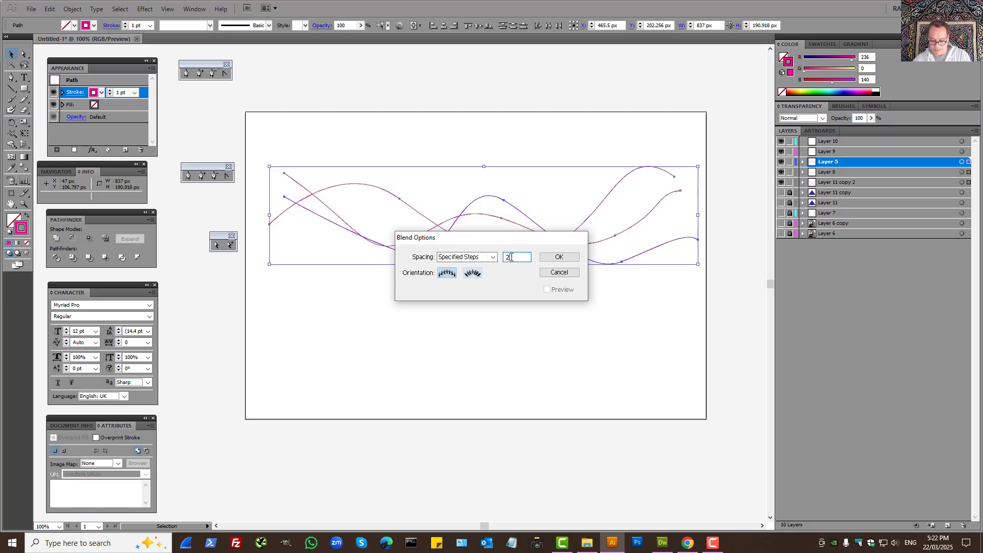
type("28")
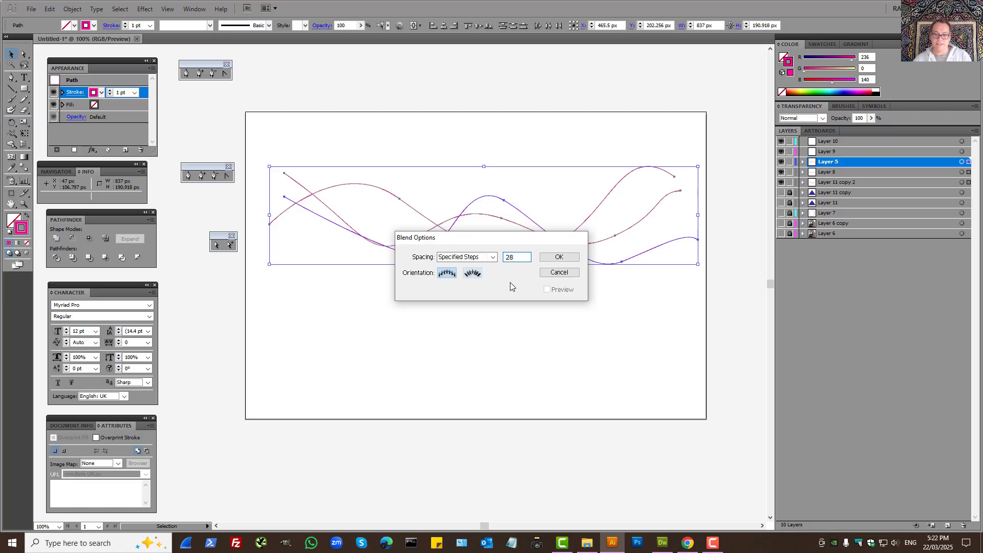
left_click(553, 258)
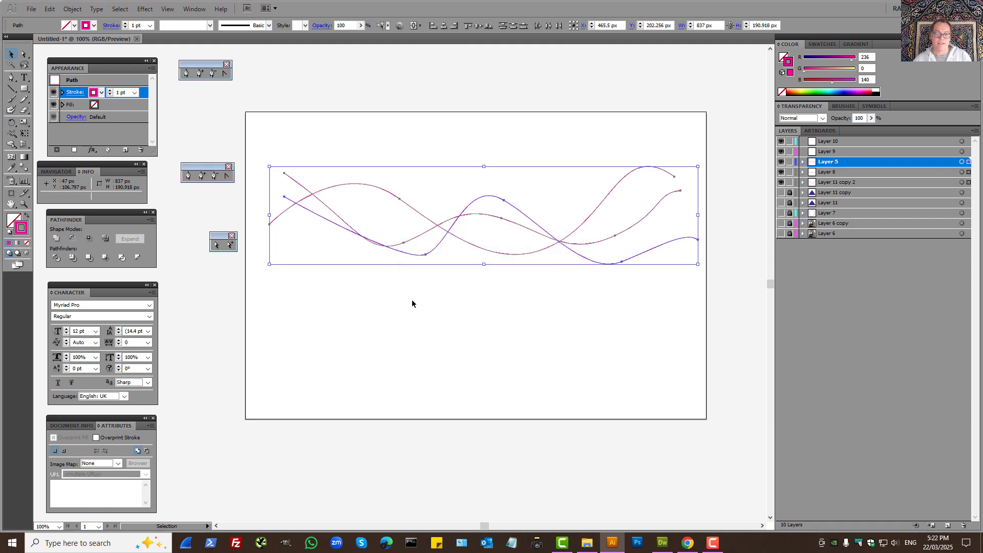
Make a blend from the three selected wavy paths and deselect it
mouse_move(243, 136)
left_mouse_down()
mouse_move(678, 312)
mouse_move(725, 317)
left_mouse_up()
left_click(75, 12)
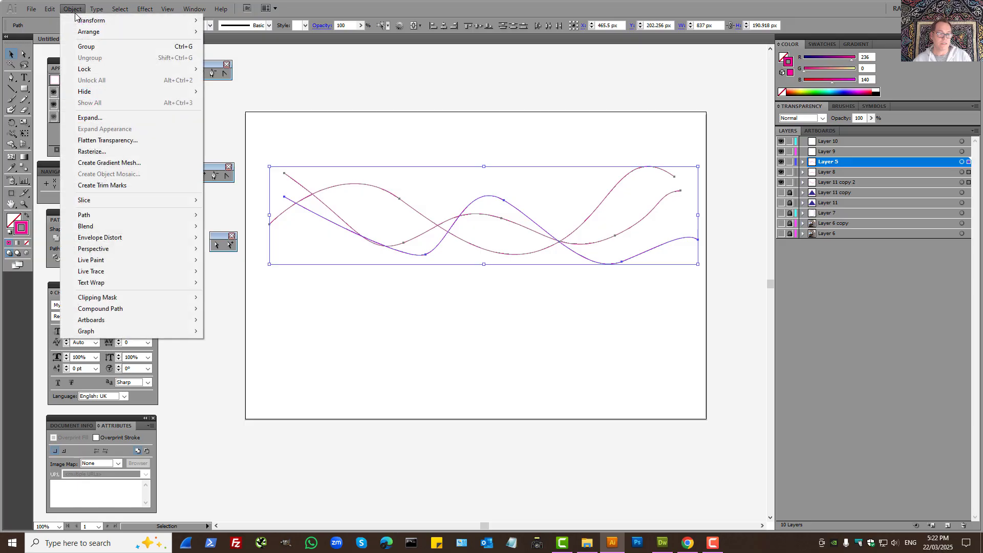
mouse_move(113, 219)
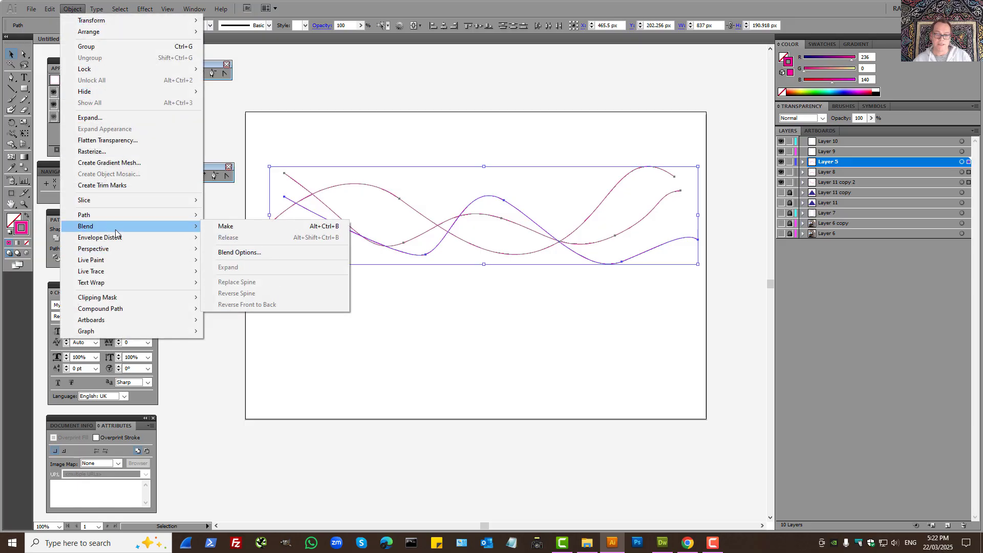
left_click(235, 226)
left_click(500, 320)
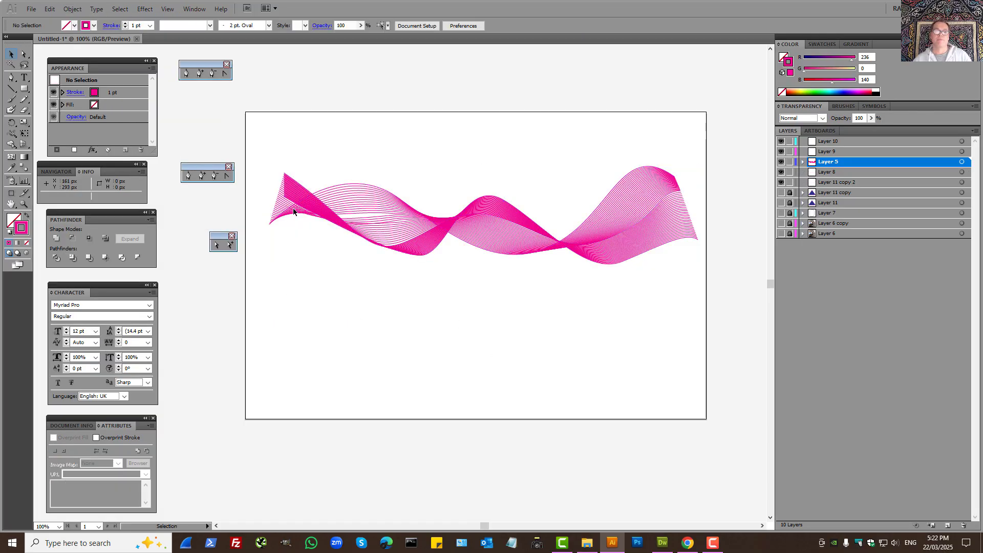
Duplicate the blended ribbon directly below the original on the artboard
left_click_drag(241, 121, 664, 340)
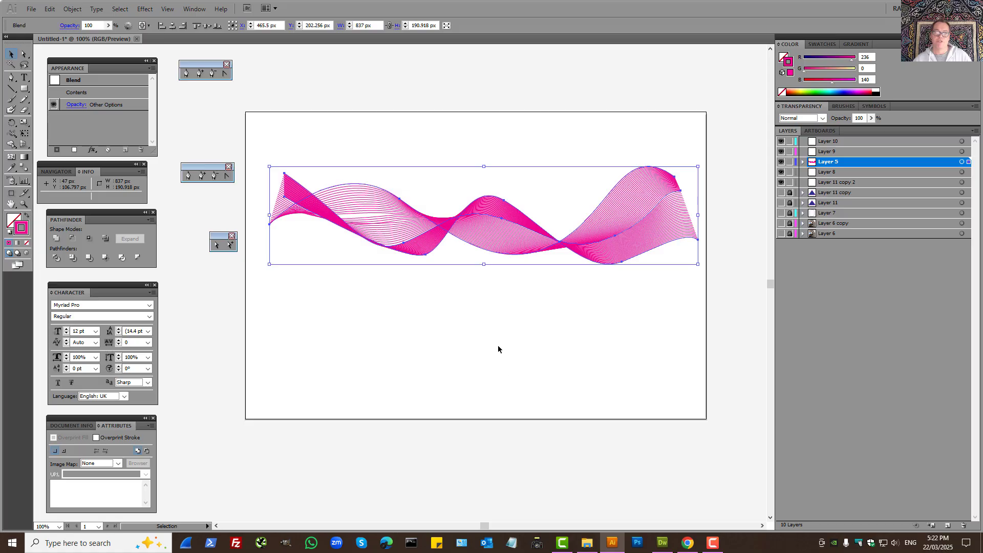
left_click_drag(490, 218, 487, 313)
left_click(433, 419)
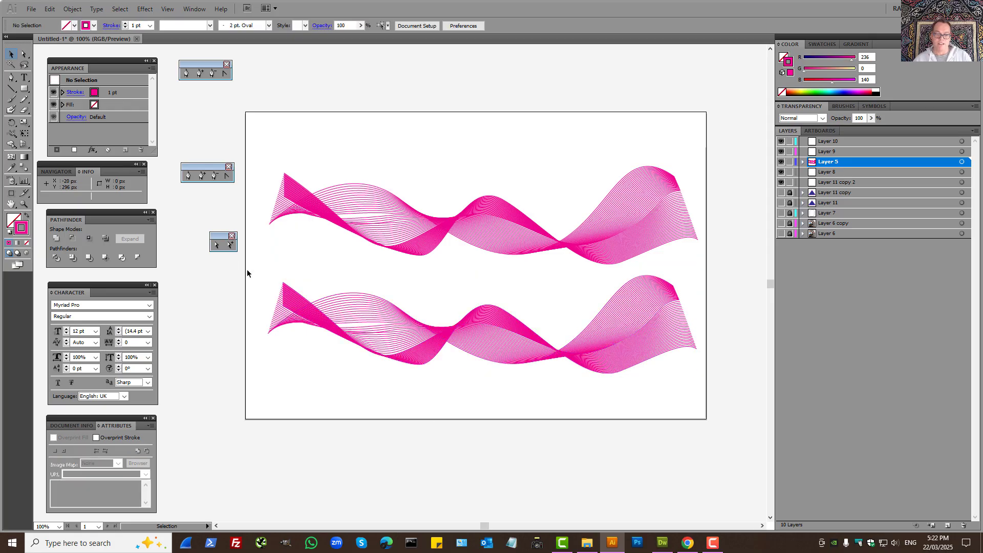
Select the lower copy of the blended ribbon and delete it
left_click_drag(238, 264, 708, 407)
left_click(533, 403)
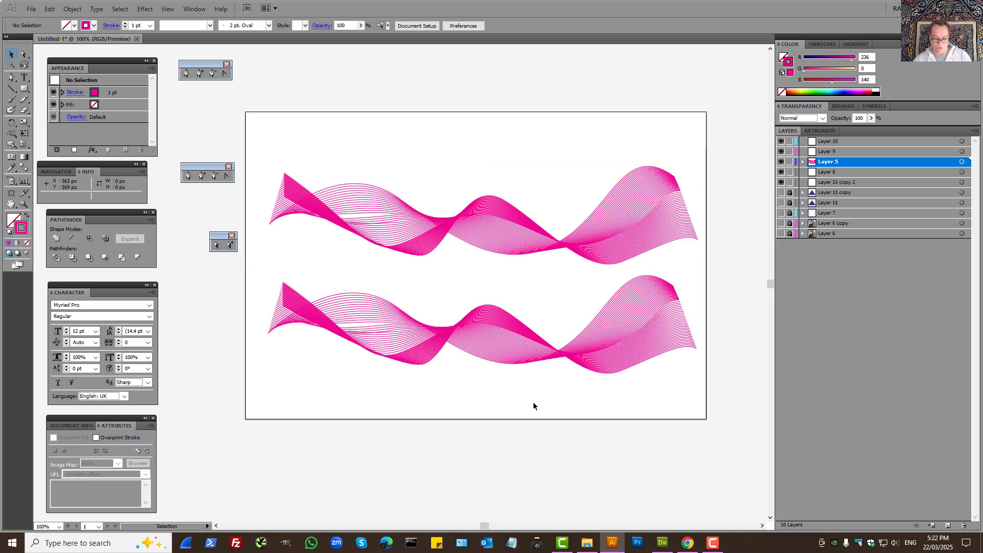
left_click(534, 310)
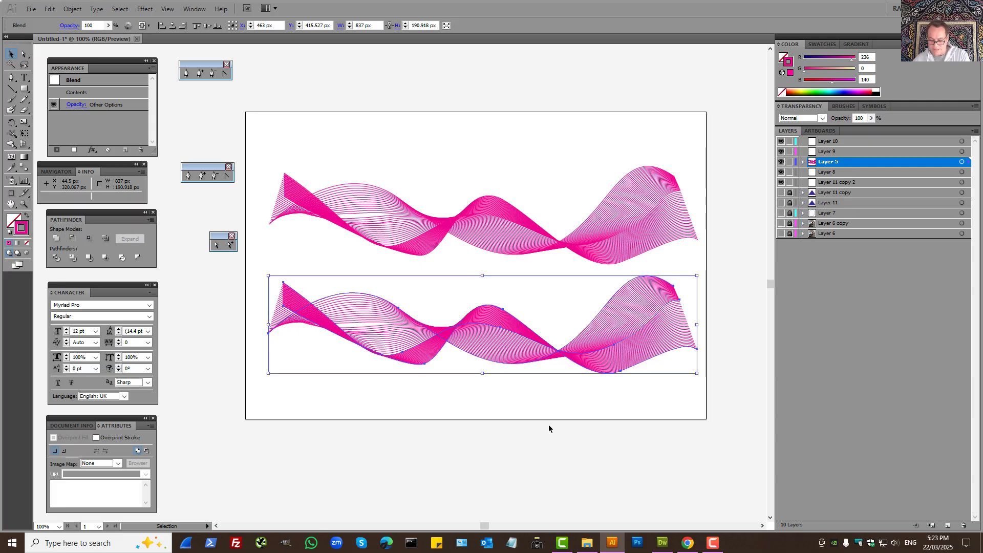
key("Delete")
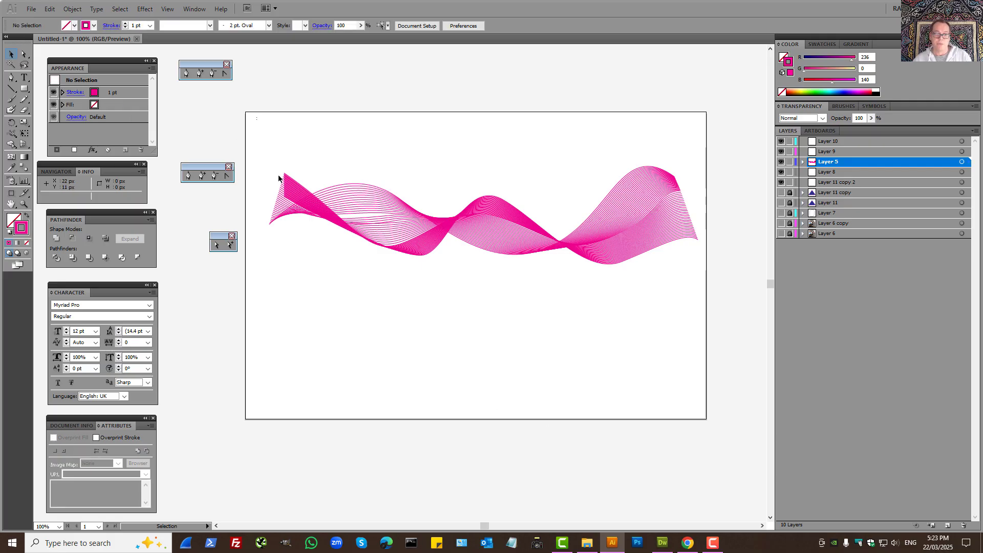
Open the blend's contents in its appearance settings and set the stroke weight of its paths to 0.25 pt
left_click_drag(256, 117, 745, 324)
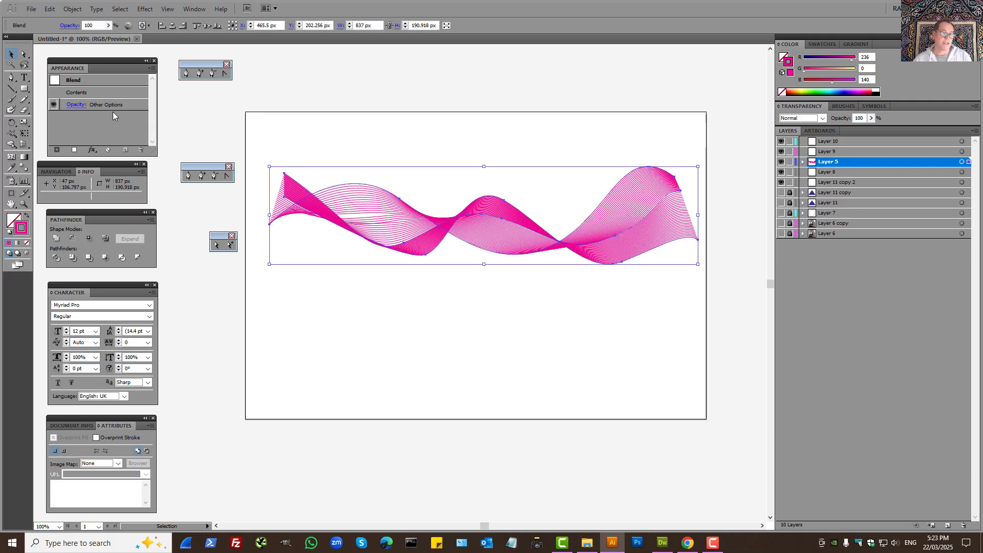
double_click(88, 93)
left_click(121, 106)
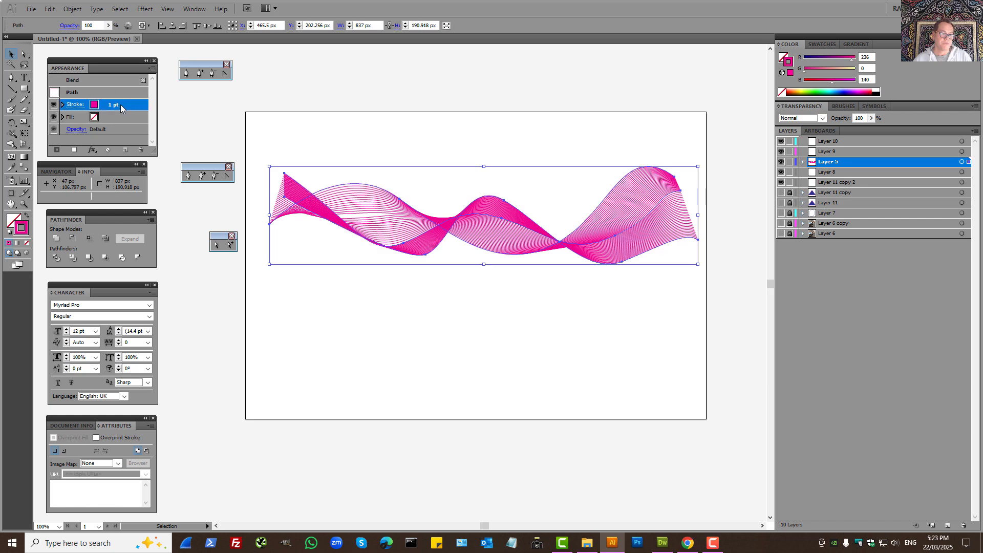
left_click(135, 105)
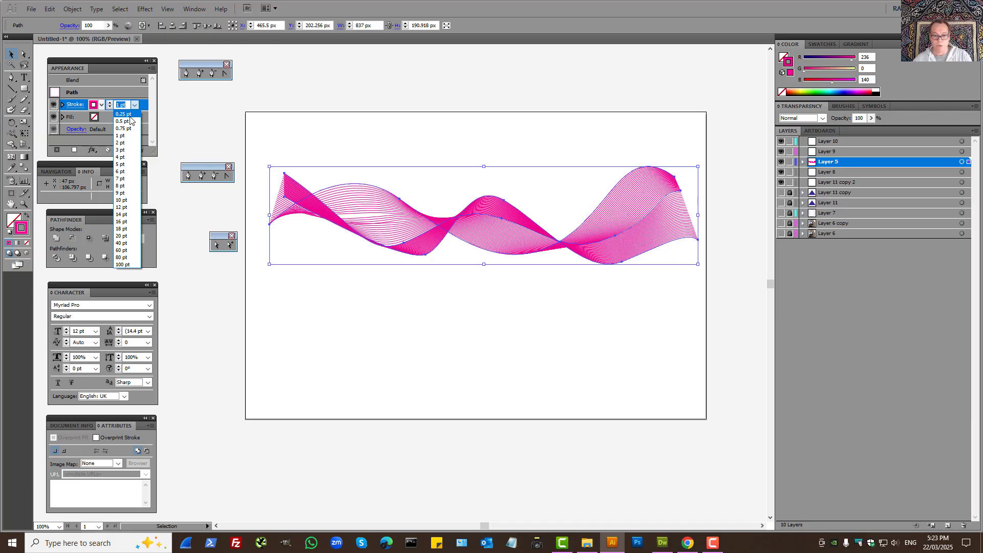
left_click(129, 115)
left_click(345, 287)
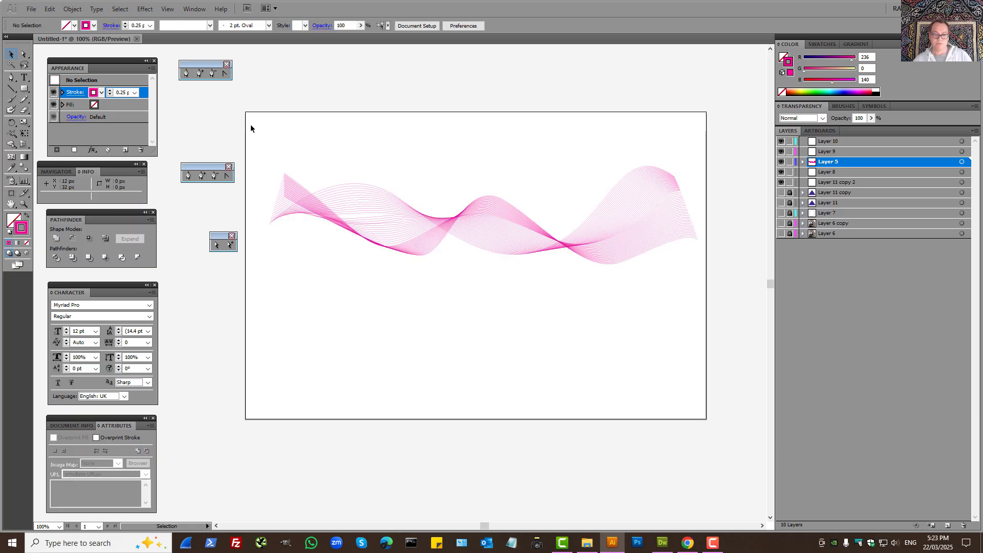
left_click_drag(251, 129, 711, 312)
left_click(589, 350)
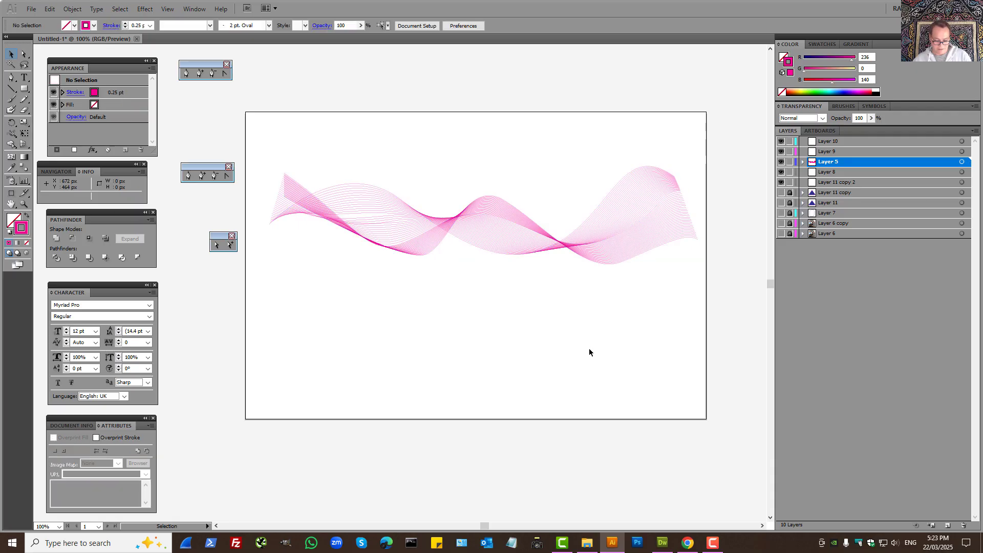
Undo the stroke-weight change and the blend, and deselect the three wavy paths
key("a")
key("ctrl+z")
key("ctrl+z")
key("ctrl+z")
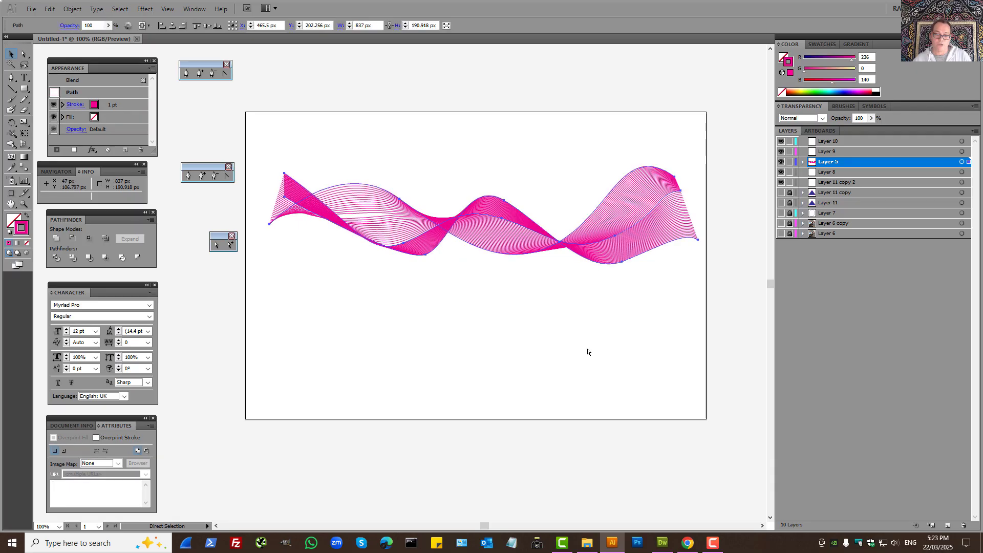
key("ctrl+z")
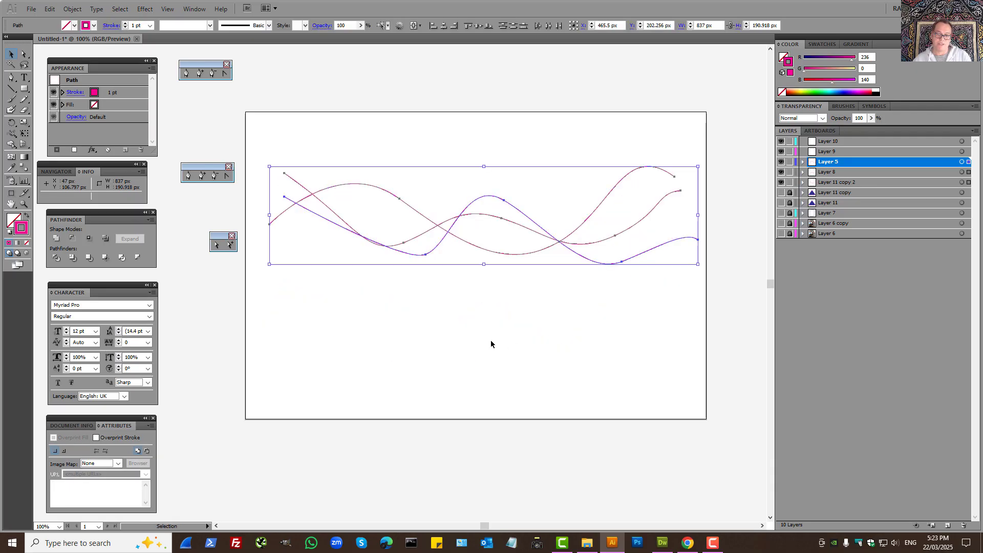
left_click(505, 353)
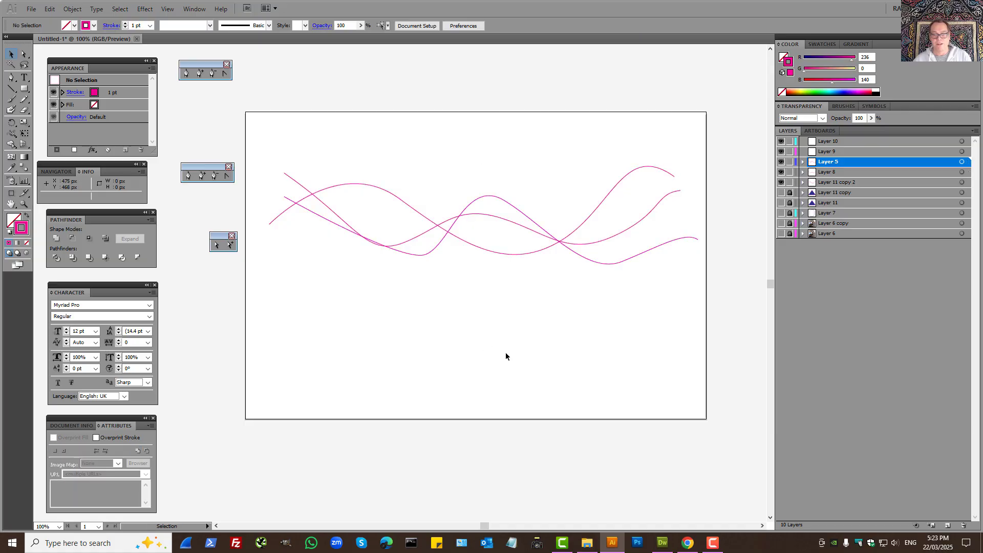
Change the stroke of the wavy path on Layer 5 to the green swatch (RGB 141, 198, 63) and deselect it
left_click(961, 162)
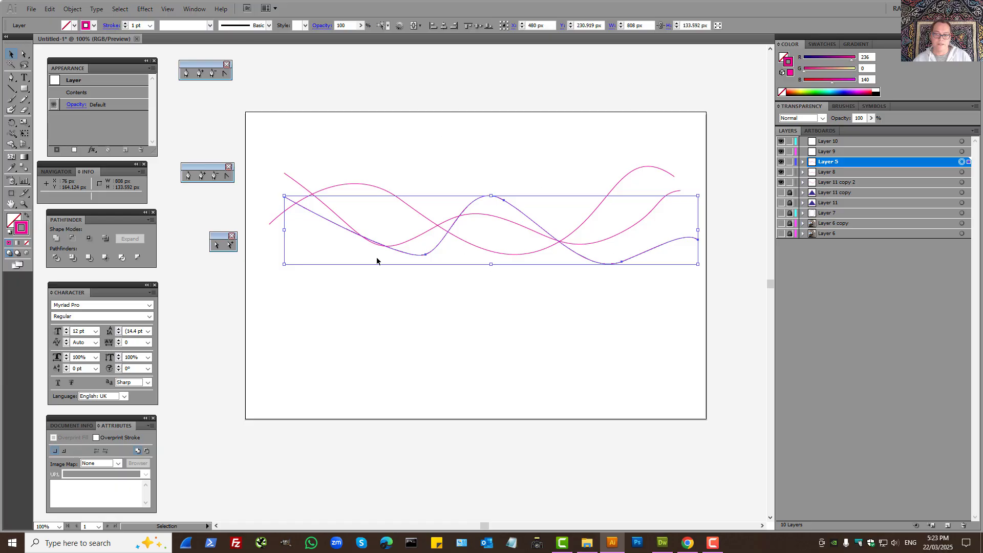
left_click(94, 26)
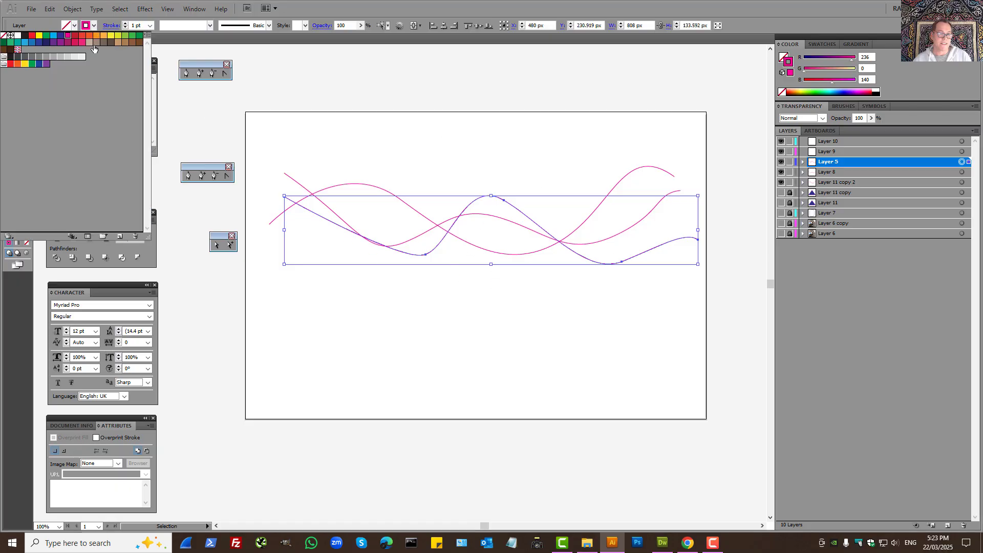
left_click(123, 40)
left_click(406, 314)
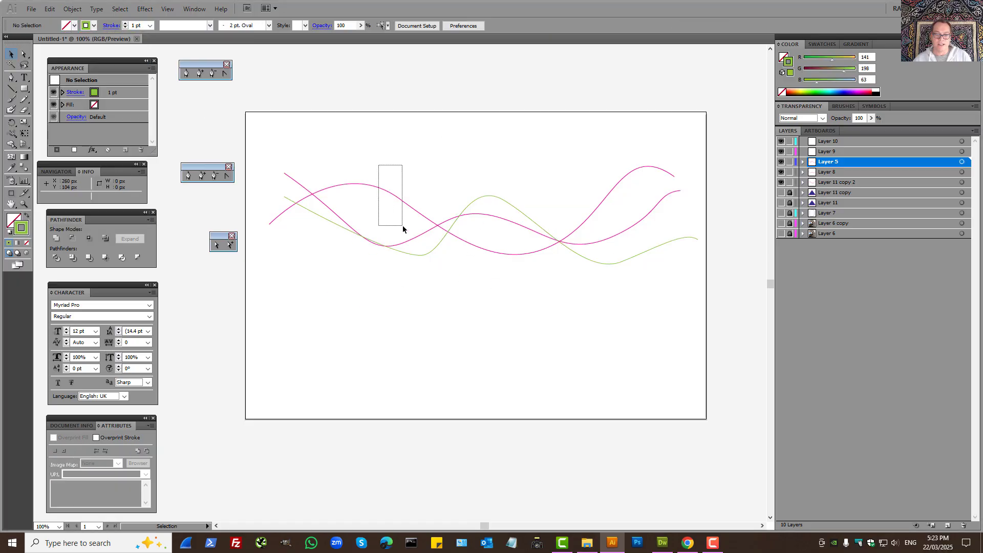
left_click_drag(403, 225, 405, 228)
Change the stroke of the wavy path on Layer 11 copy 2 to the light blue swatch (RGB 39, 170, 225) and deselect it
left_click(964, 183)
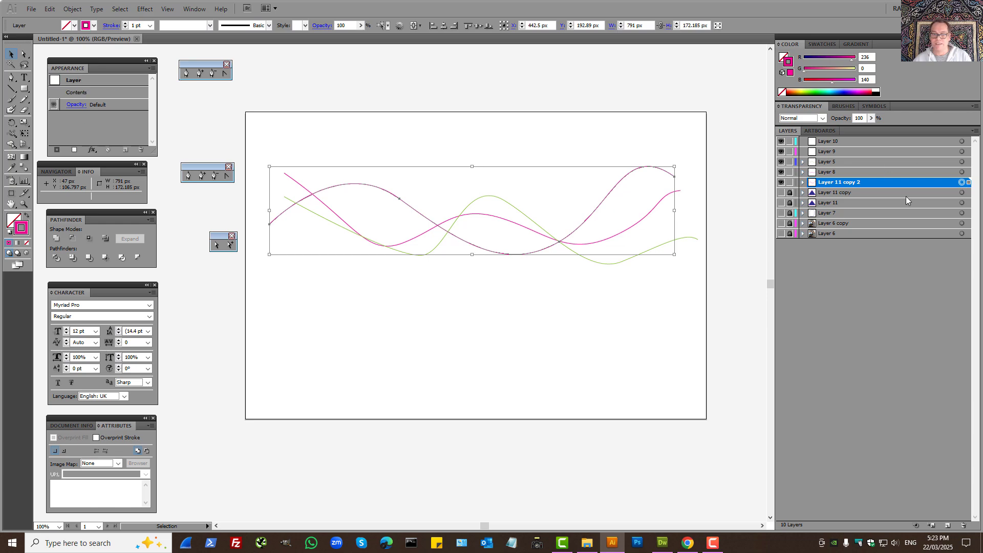
left_click(87, 27)
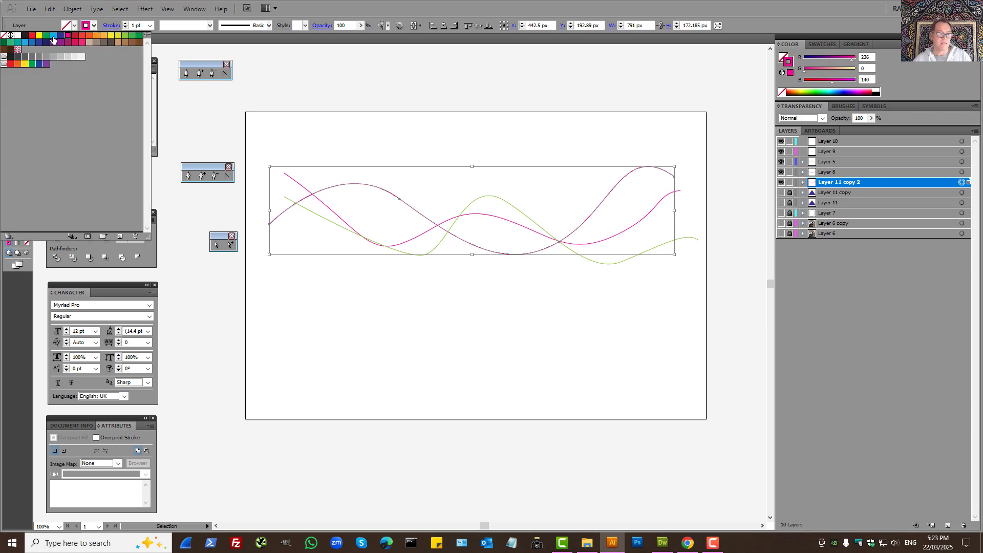
left_click(24, 42)
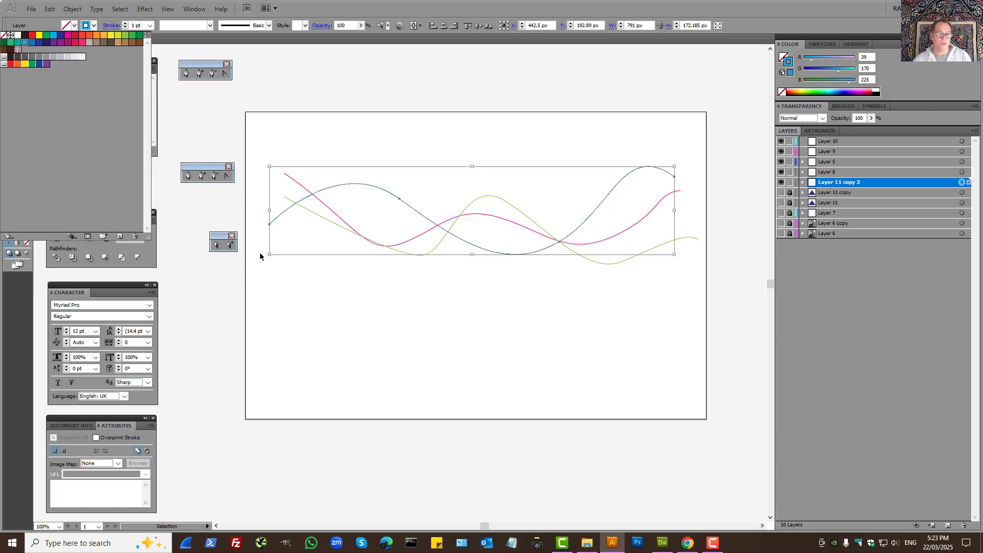
left_click(297, 279)
left_click(297, 278)
Blend the green, magenta and blue wavy paths into one multicoloured ribbon and deselect it
left_click_drag(257, 122, 735, 331)
left_click(72, 9)
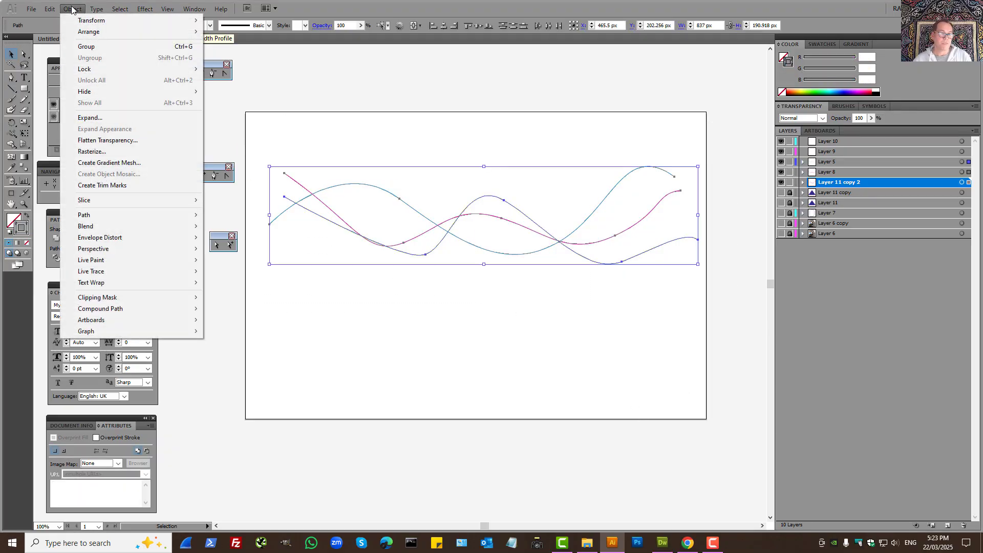
mouse_move(93, 227)
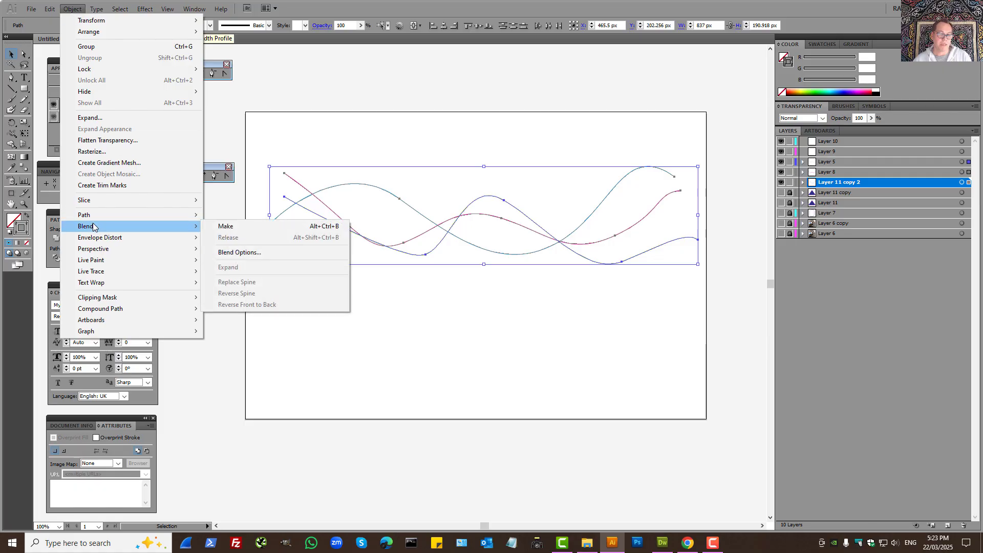
left_click(268, 230)
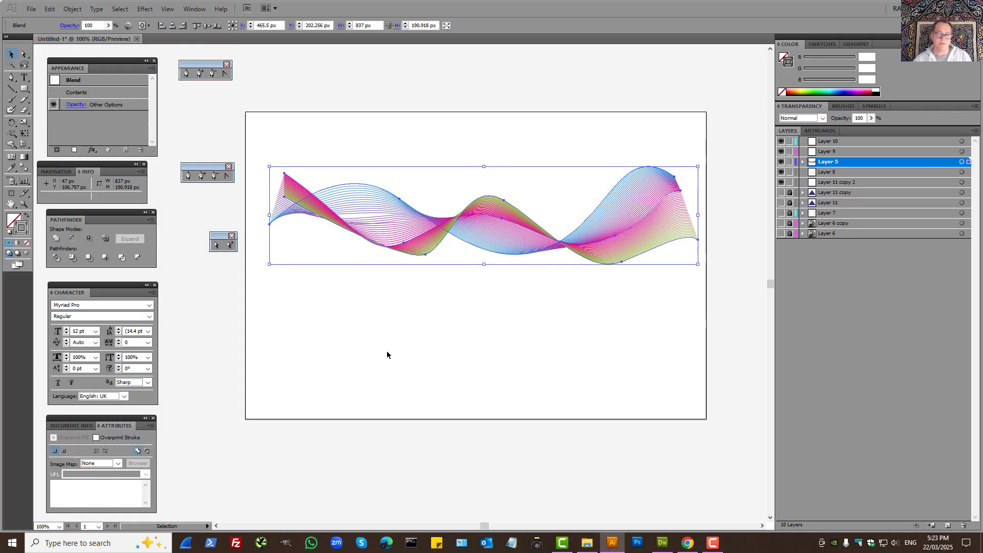
left_click(496, 347)
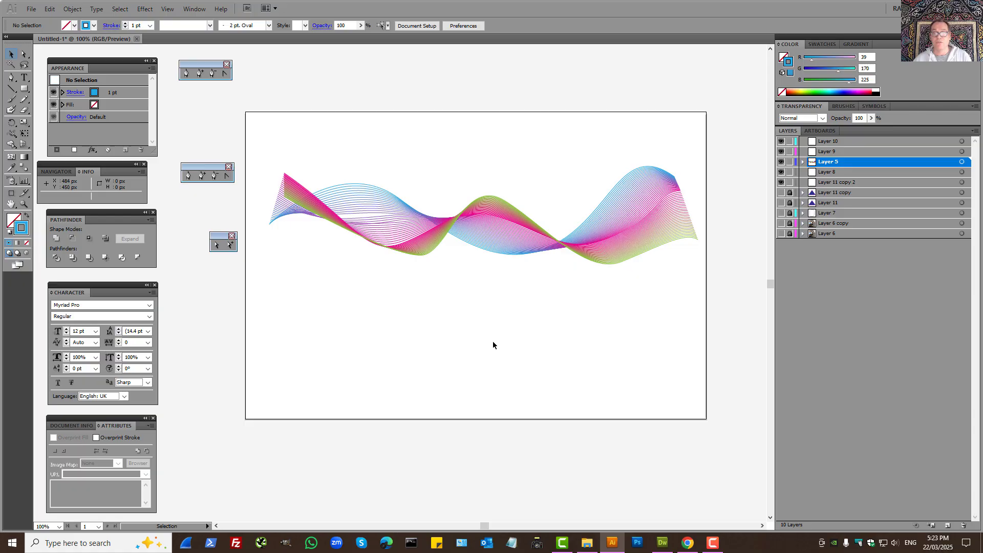
Select the multicoloured blended ribbon and delete it from the artboard
left_click_drag(253, 135, 703, 318)
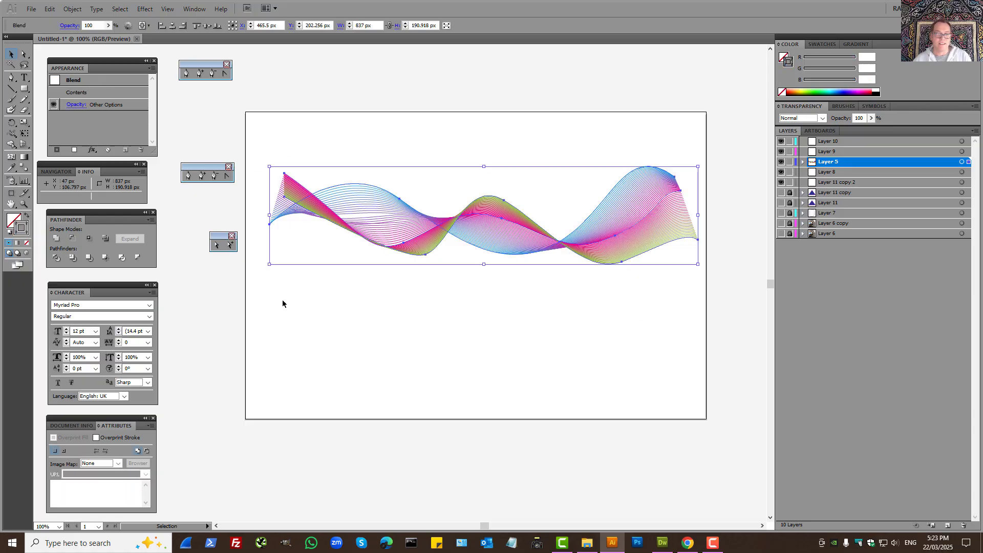
left_click(563, 340)
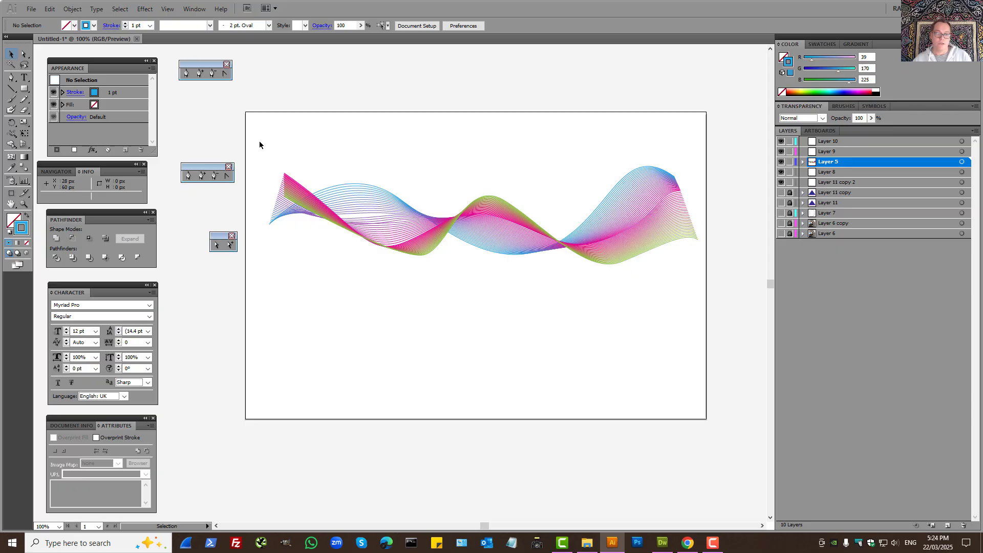
left_click_drag(260, 145, 650, 352)
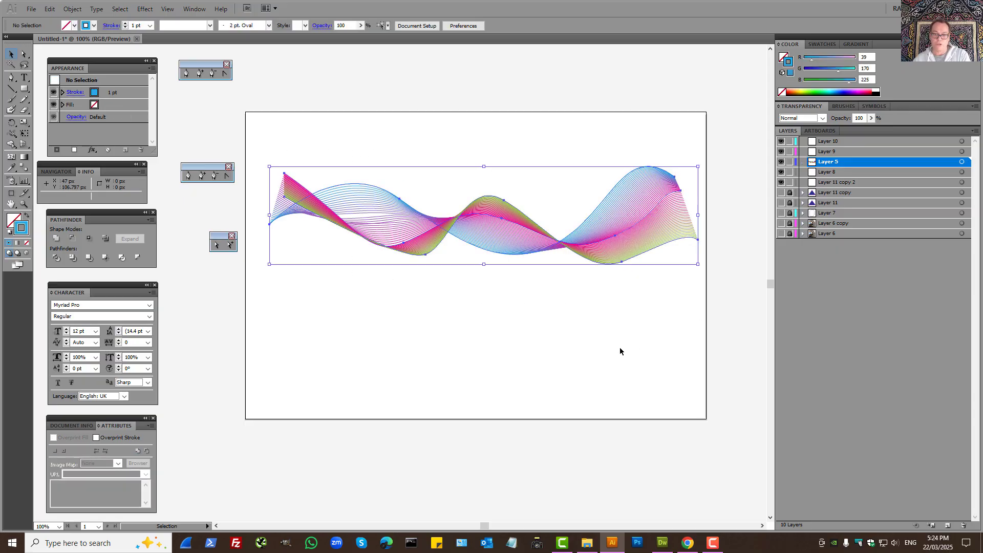
key("Delete")
Draw four overlapping wavy freehand paths across the artboard with the Pencil tool on Layer 5
left_click(26, 103)
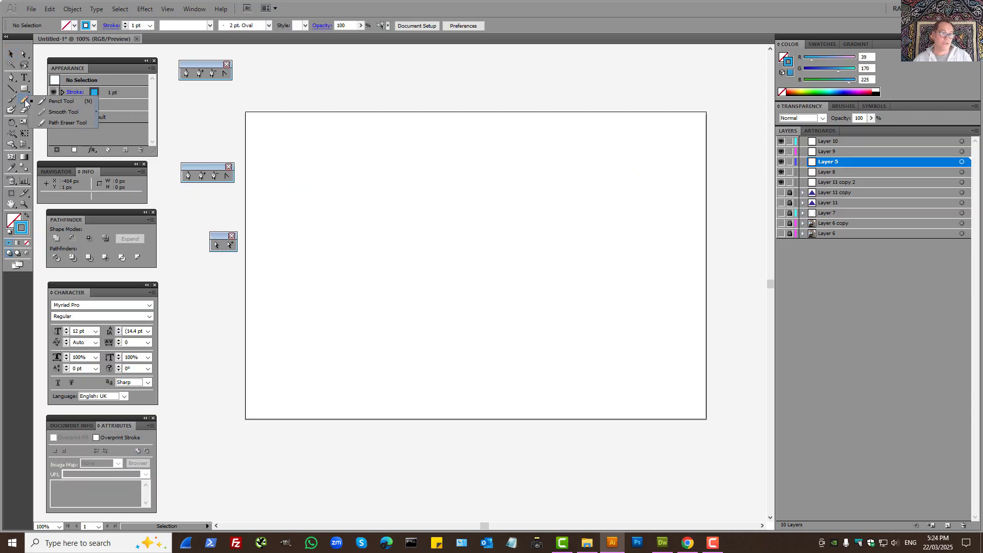
left_click(56, 101)
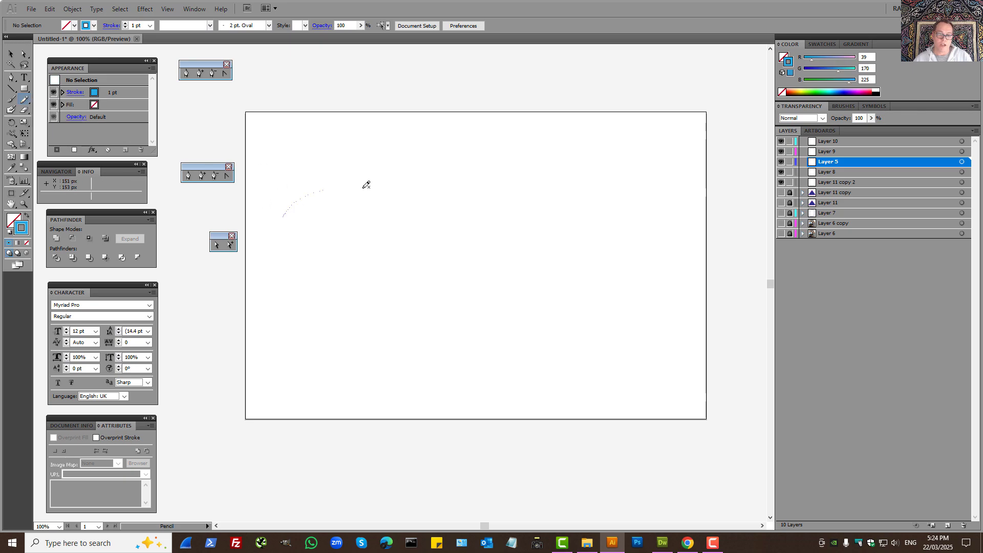
left_click_drag(632, 211, 707, 237)
left_click_drag(305, 265, 472, 202)
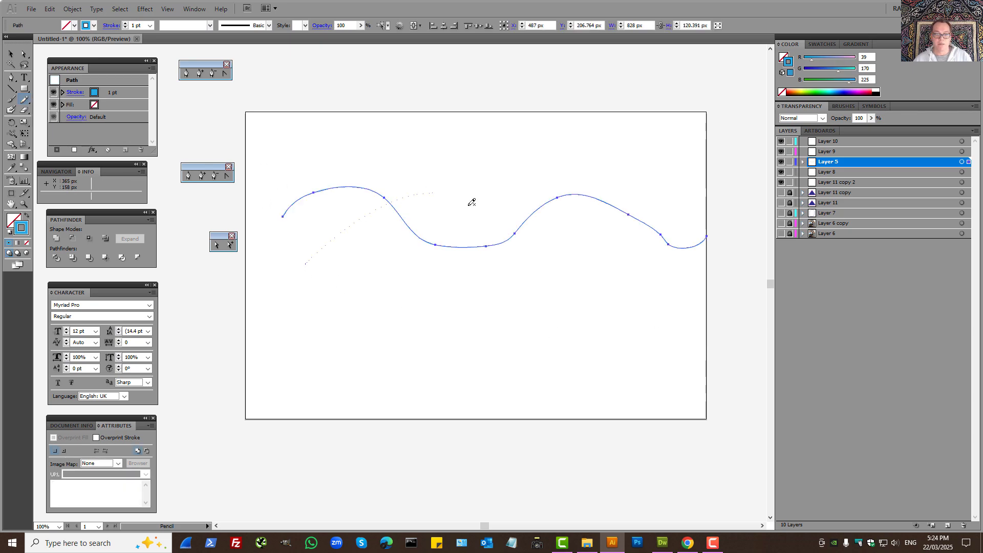
left_click_drag(691, 242, 691, 239)
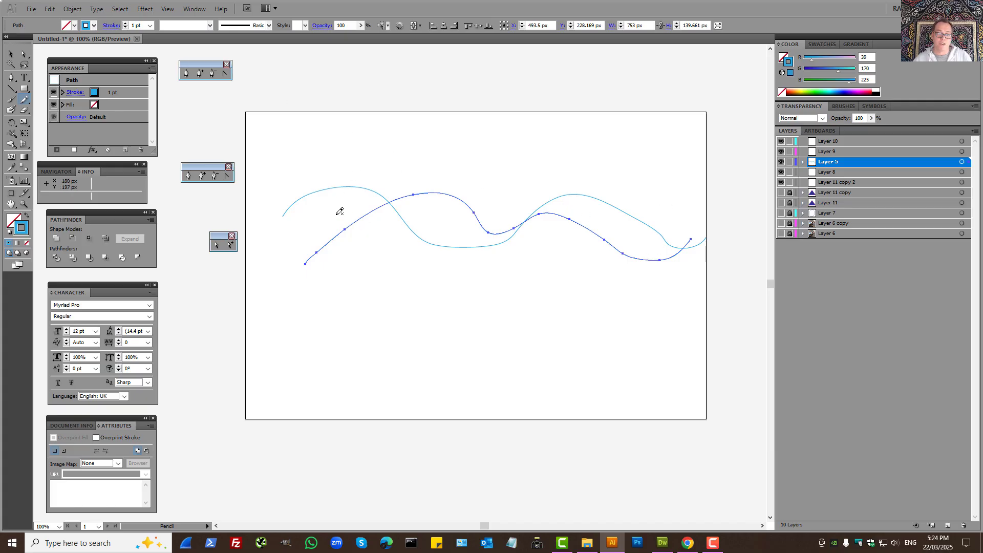
left_click_drag(308, 170, 433, 251)
left_click_drag(655, 205, 659, 208)
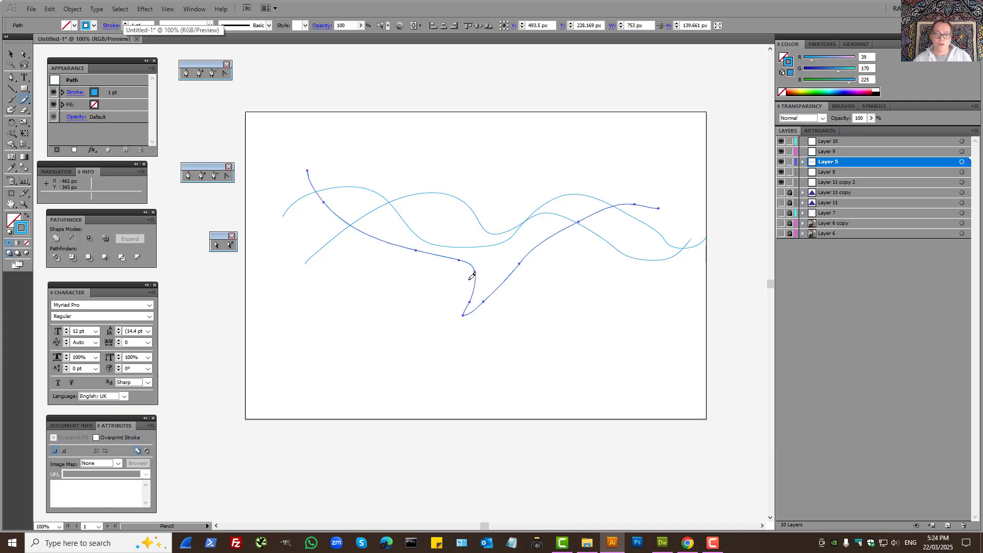
mouse_move(332, 284)
left_mouse_down()
mouse_move(662, 314)
mouse_move(691, 278)
left_mouse_up()
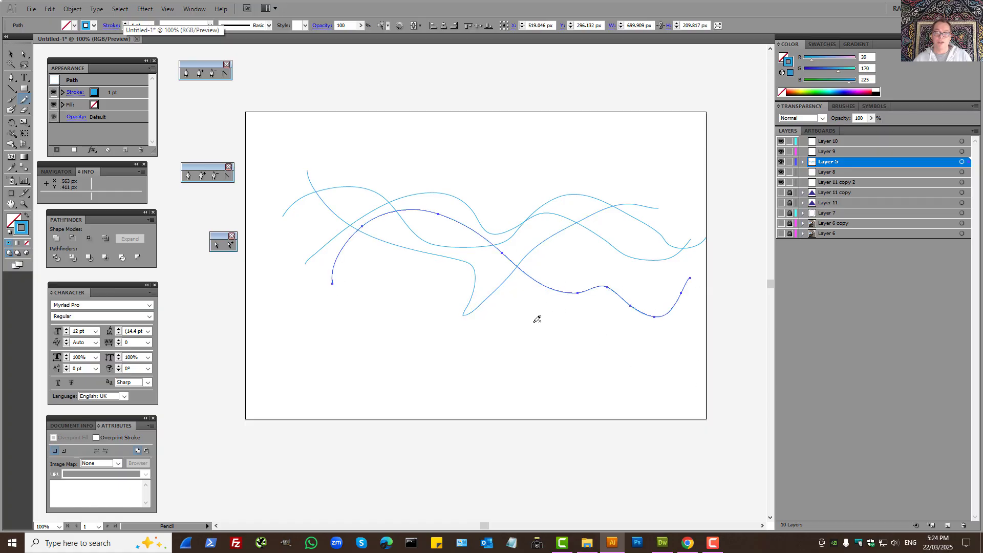
Select all four freehand paths and make a blend from them
left_click(14, 54)
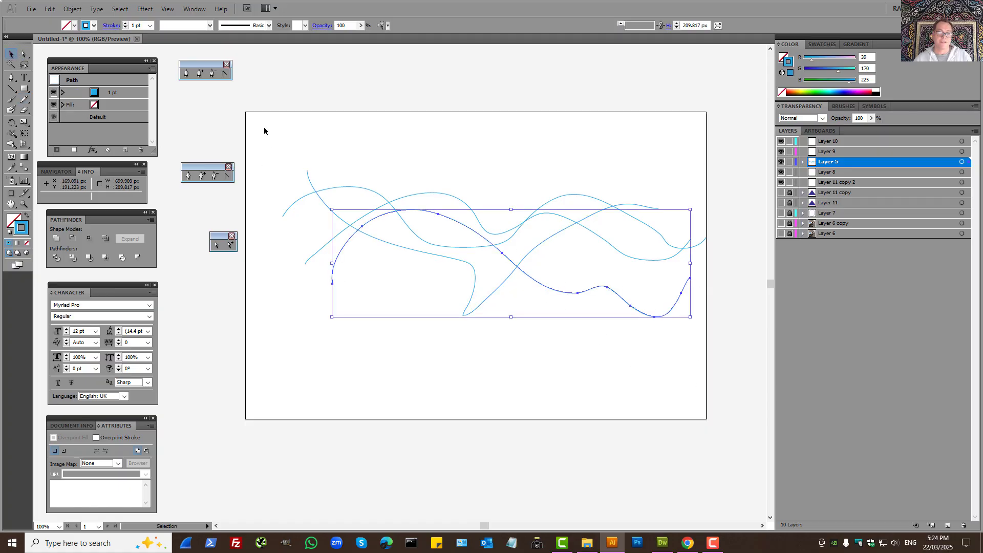
mouse_move(254, 105)
left_mouse_down()
mouse_move(715, 392)
mouse_move(710, 402)
left_mouse_up()
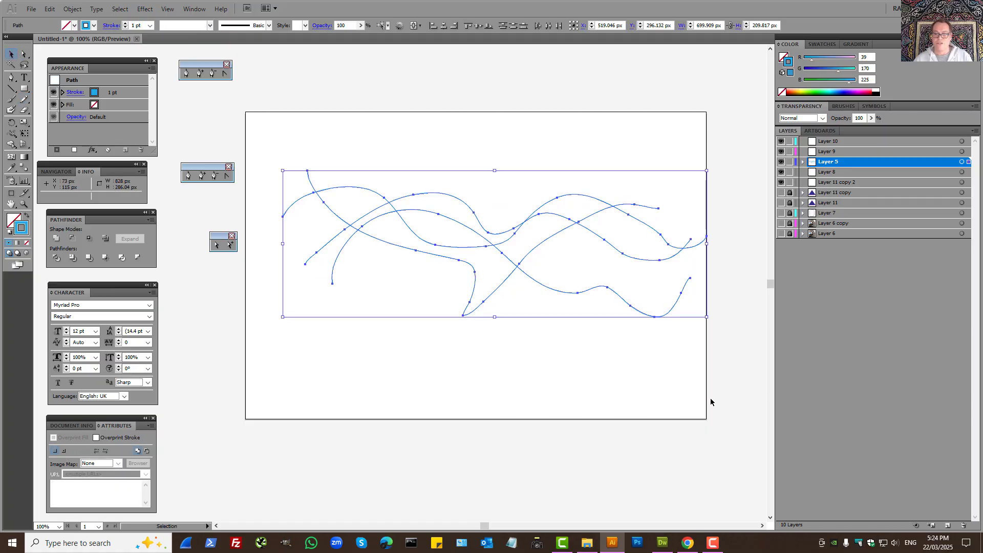
left_click(72, 8)
mouse_move(127, 228)
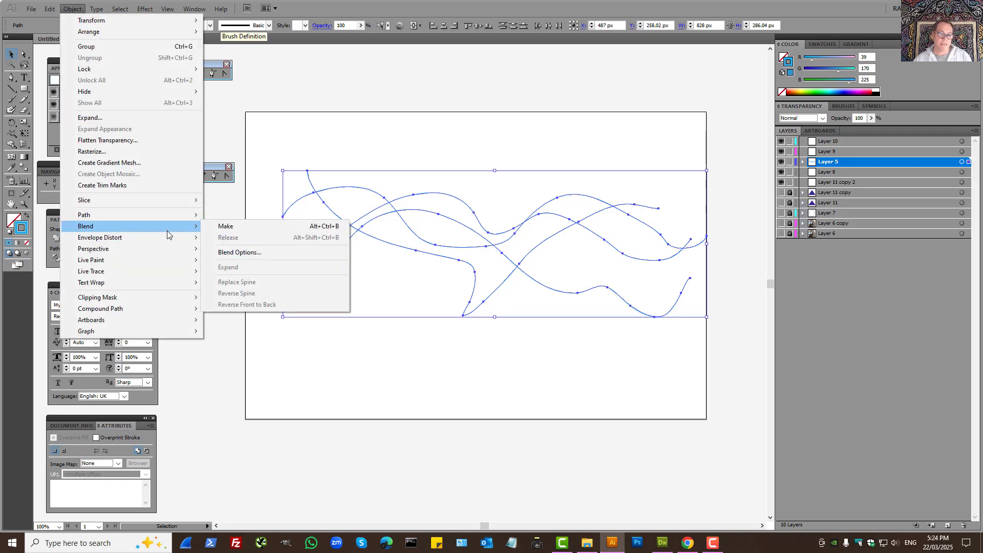
left_click(234, 228)
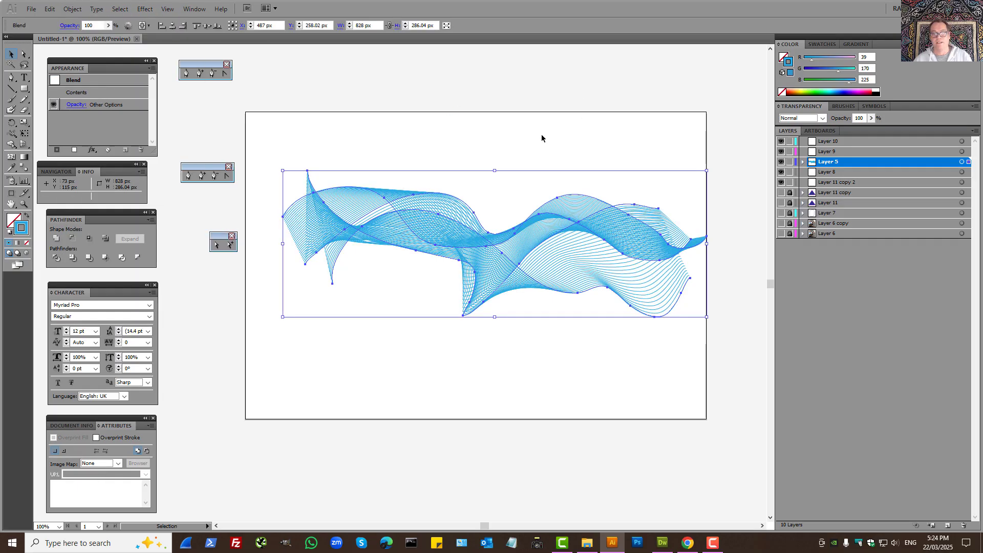
Open the new blend's contents in its appearance settings, set the stroke weight of its paths to 0.25 pt and deselect it
double_click(85, 93)
left_click(104, 105)
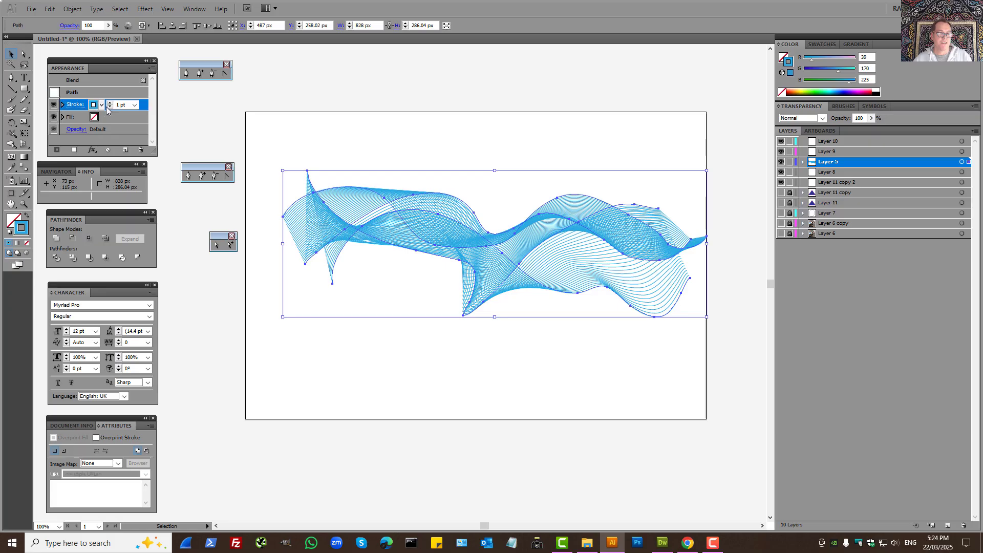
left_click(134, 105)
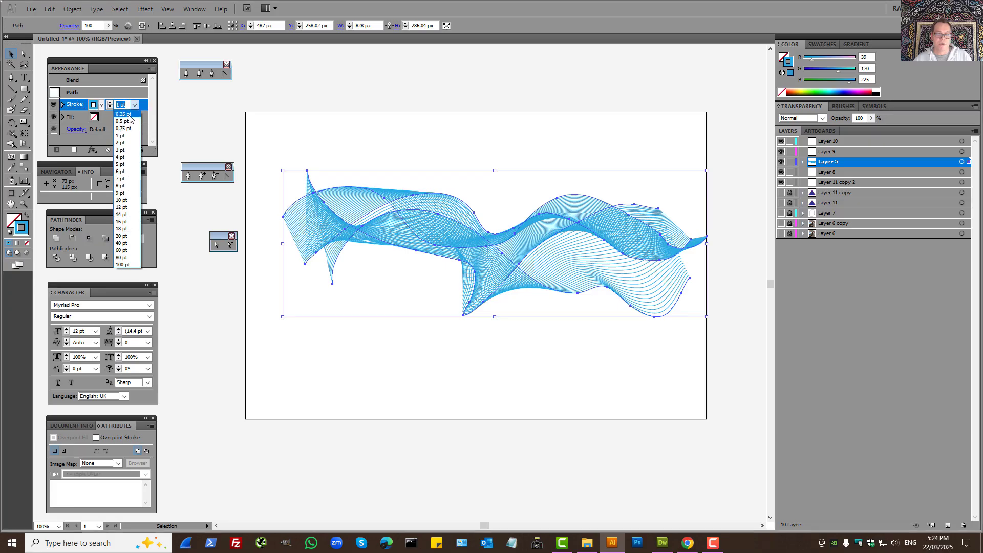
left_click(123, 114)
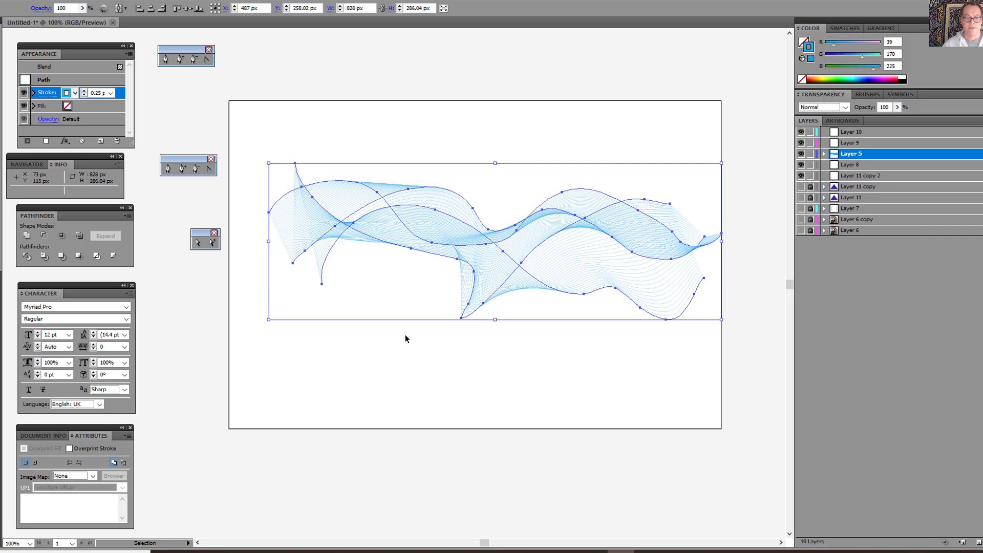
left_click(422, 351)
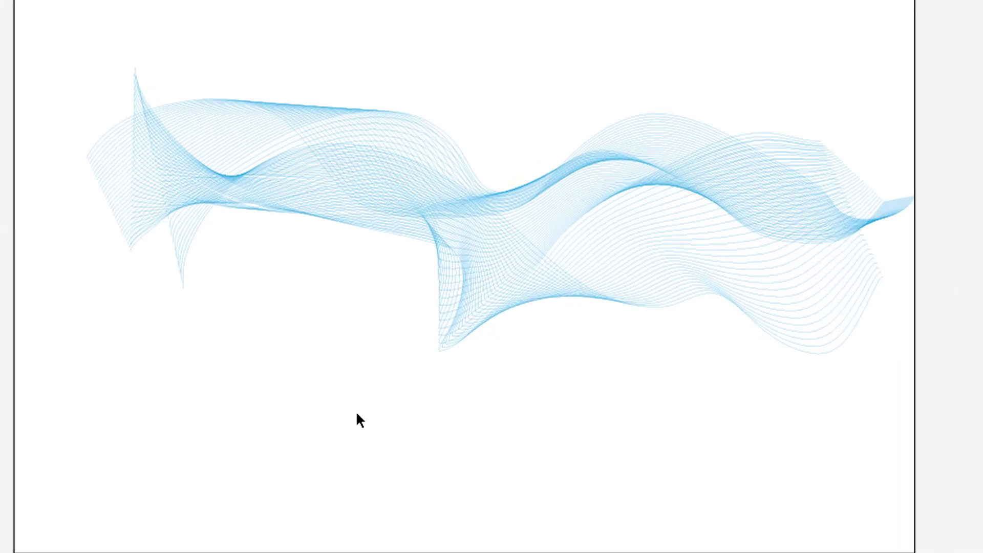
Delete the blended freehand ribbon and start a Pen path with an arched curve across the empty artboard's upper half
left_click_drag(982, 484, 0, 0)
key("Delete")
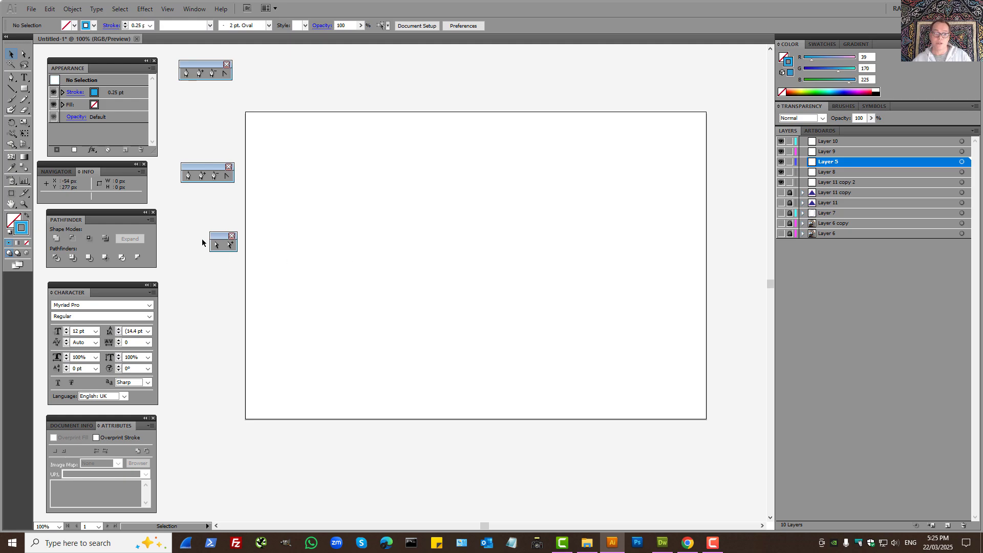
left_click(189, 176)
left_click(308, 221)
left_click_drag(461, 218, 533, 292)
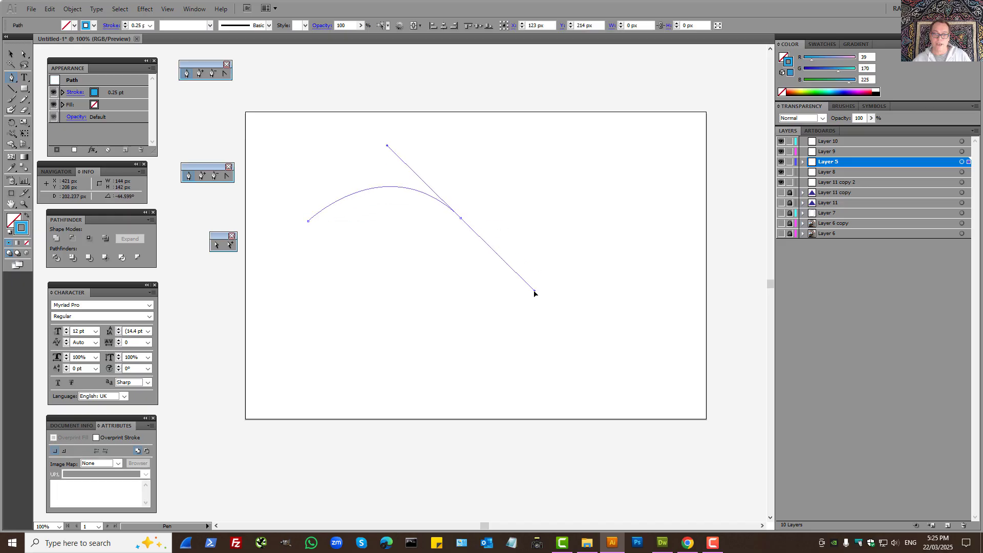